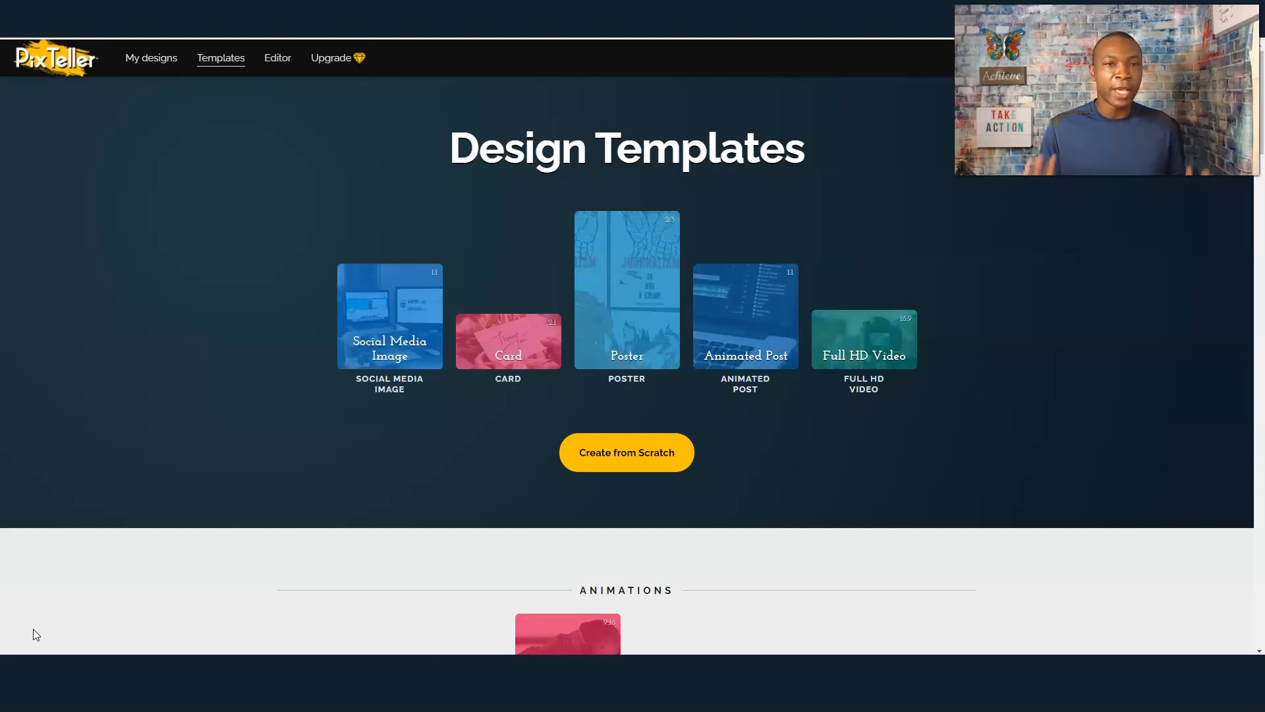
Step: Browse the design template categories, including animations and social media posts
scroll(33, 629, "down", 1)
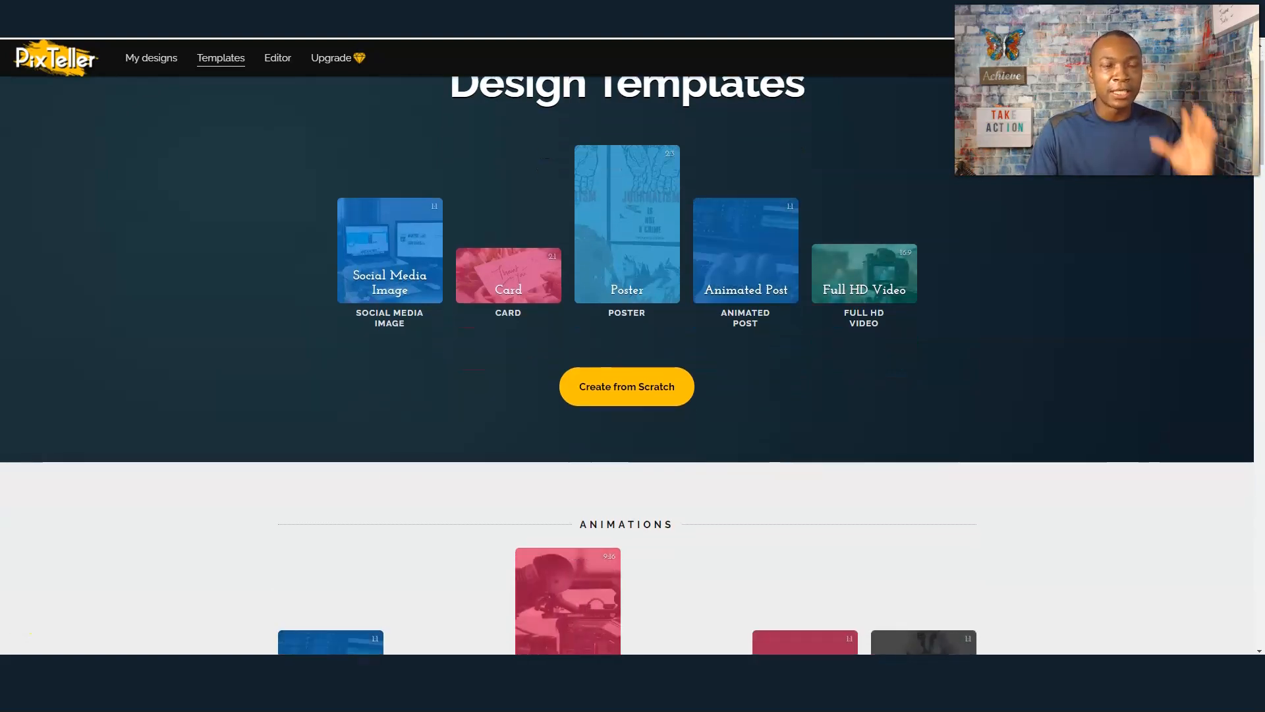
scroll(19, 649, "down", 2)
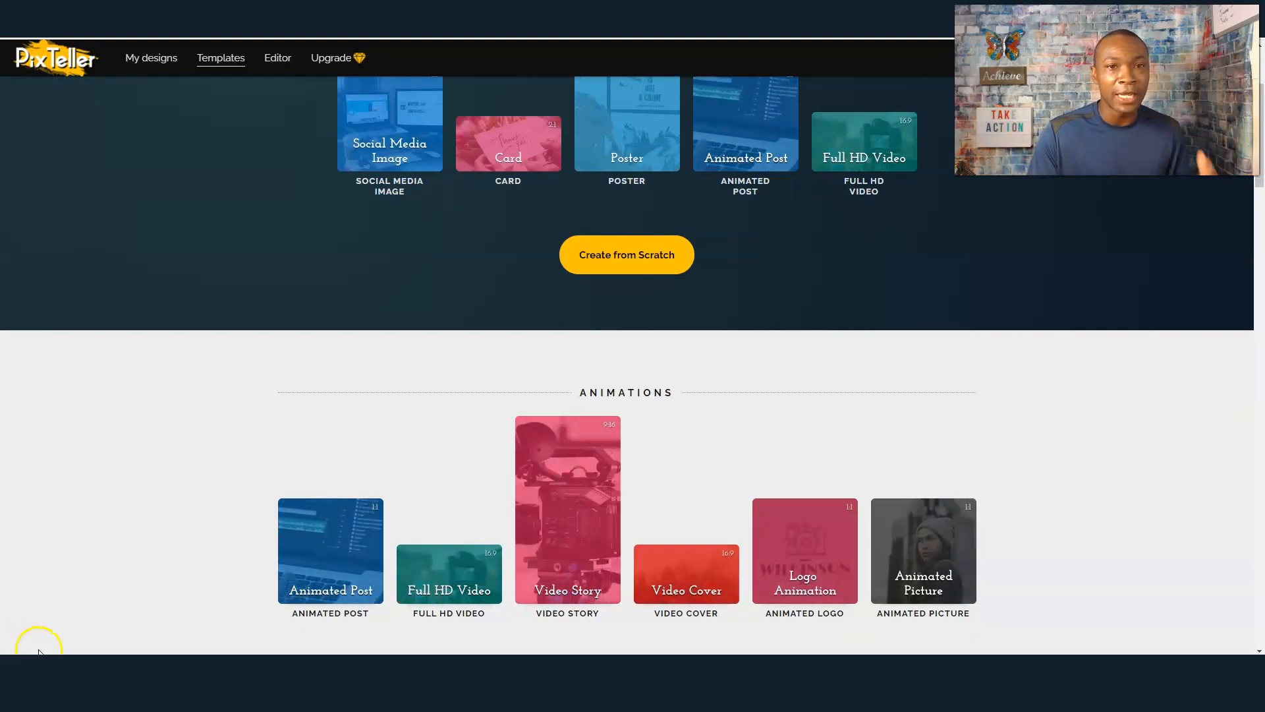
scroll(310, 577, "down", 1)
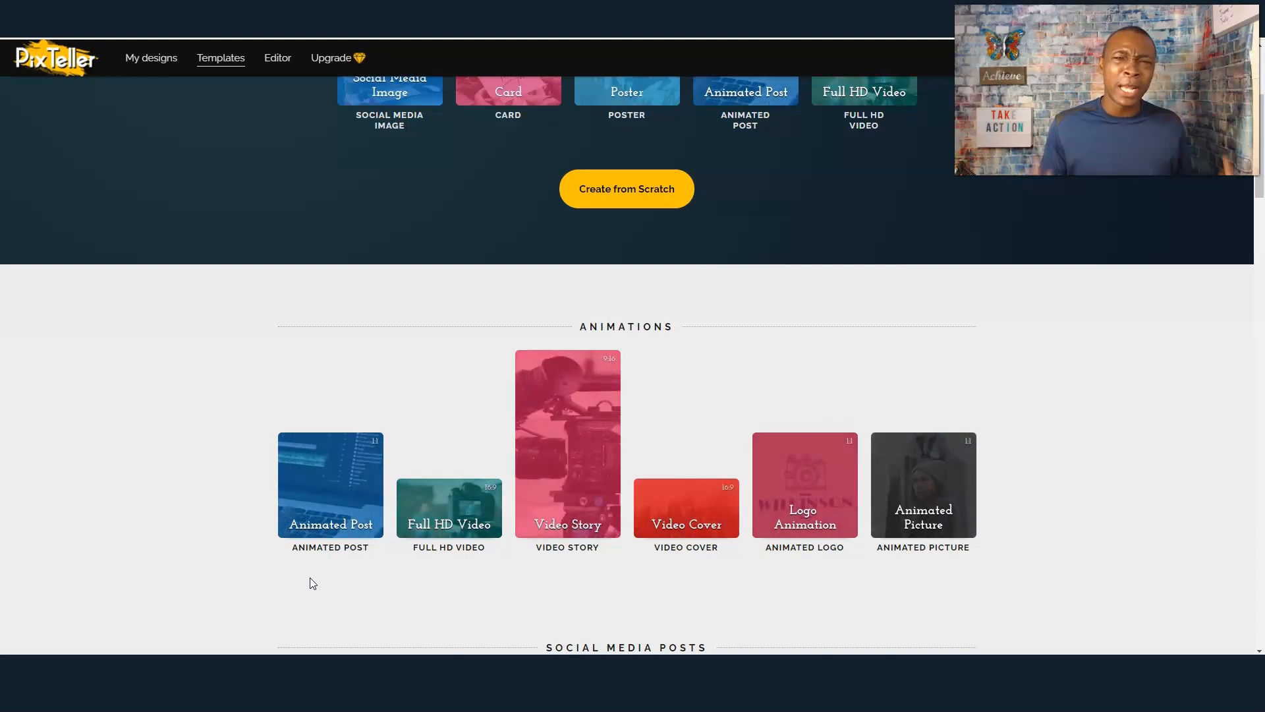
scroll(331, 540, "down", 1)
scroll(339, 461, "down", 3)
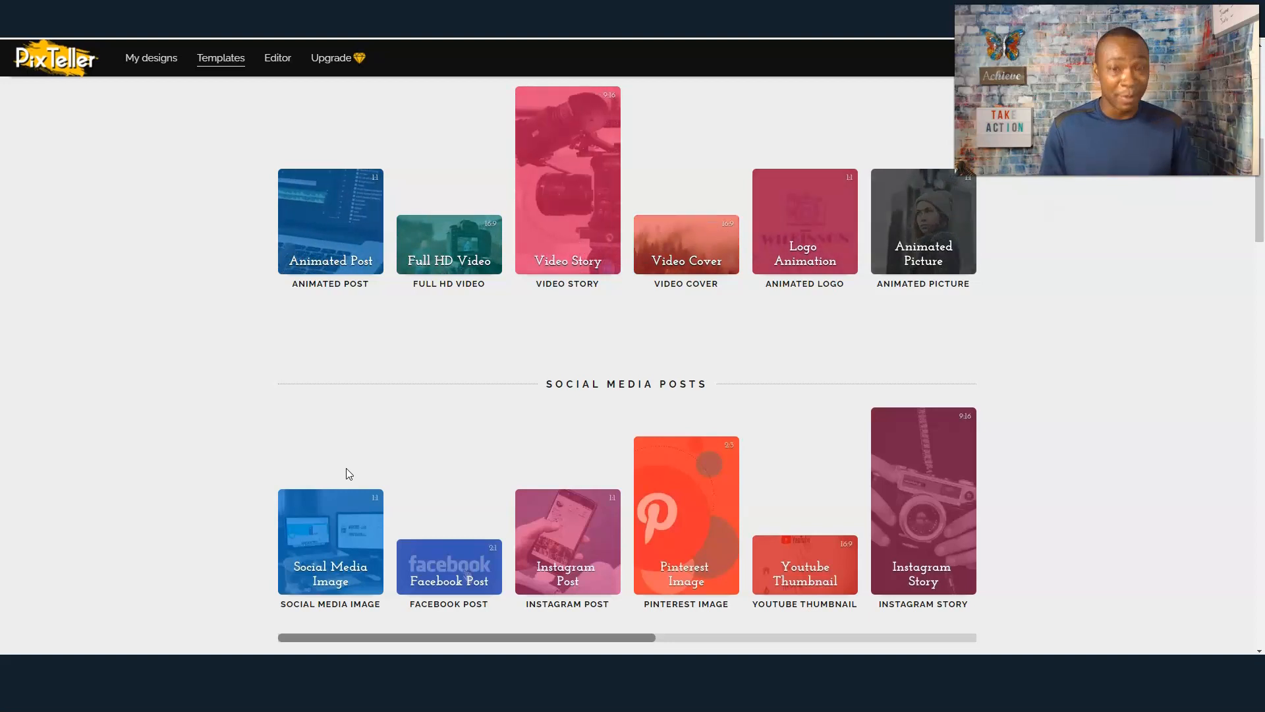
left_click(820, 277)
scroll(808, 305, "down", 3)
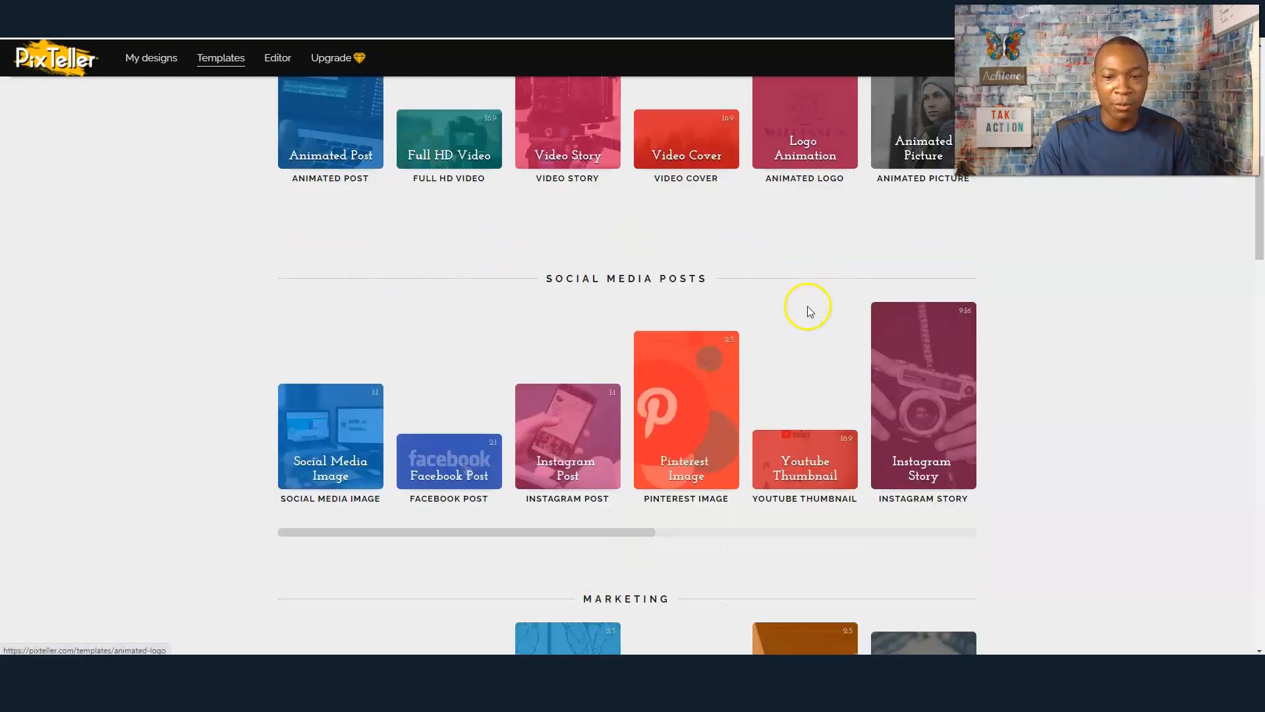
scroll(837, 286, "up", 8)
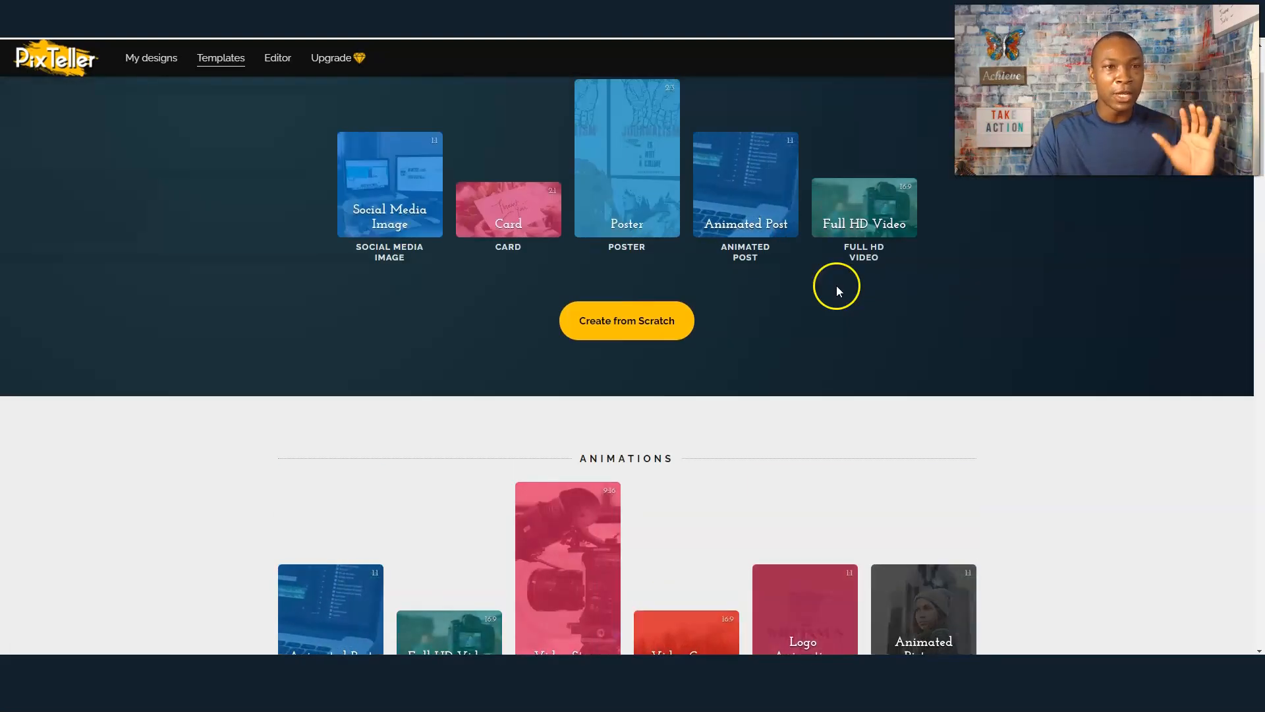
scroll(812, 315, "down", 3)
scroll(815, 343, "down", 2)
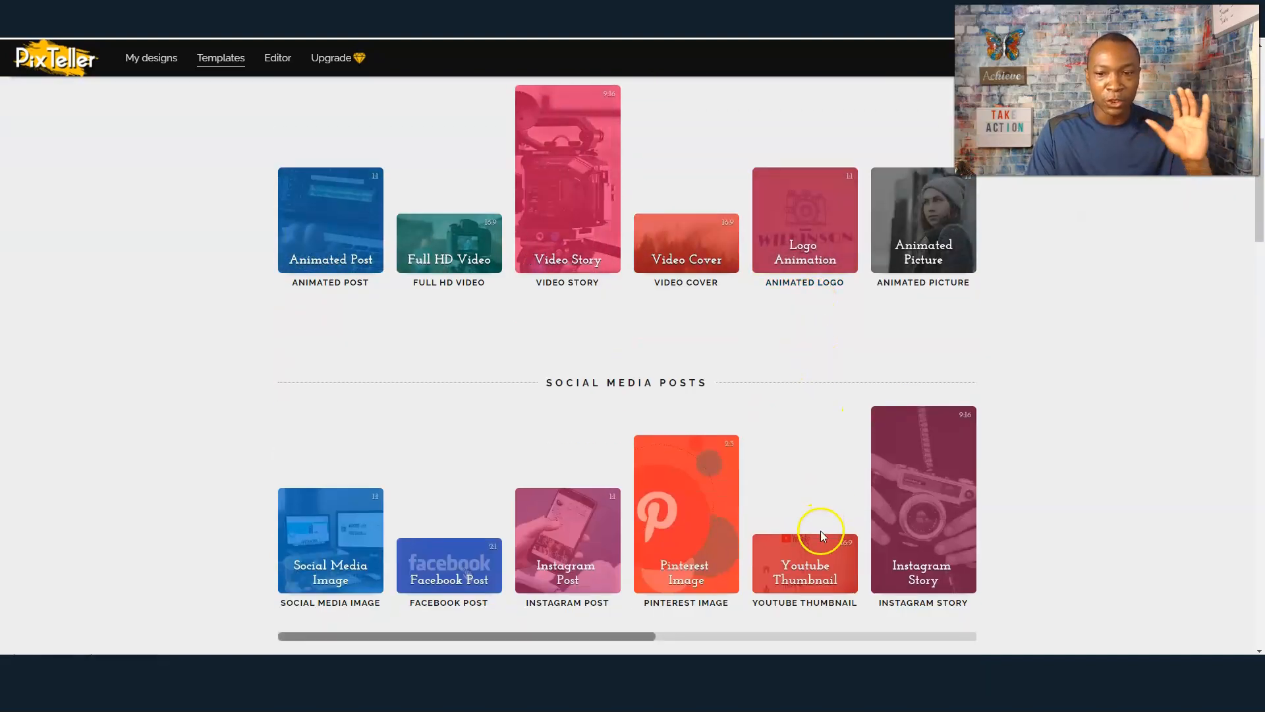
scroll(805, 535, "down", 1)
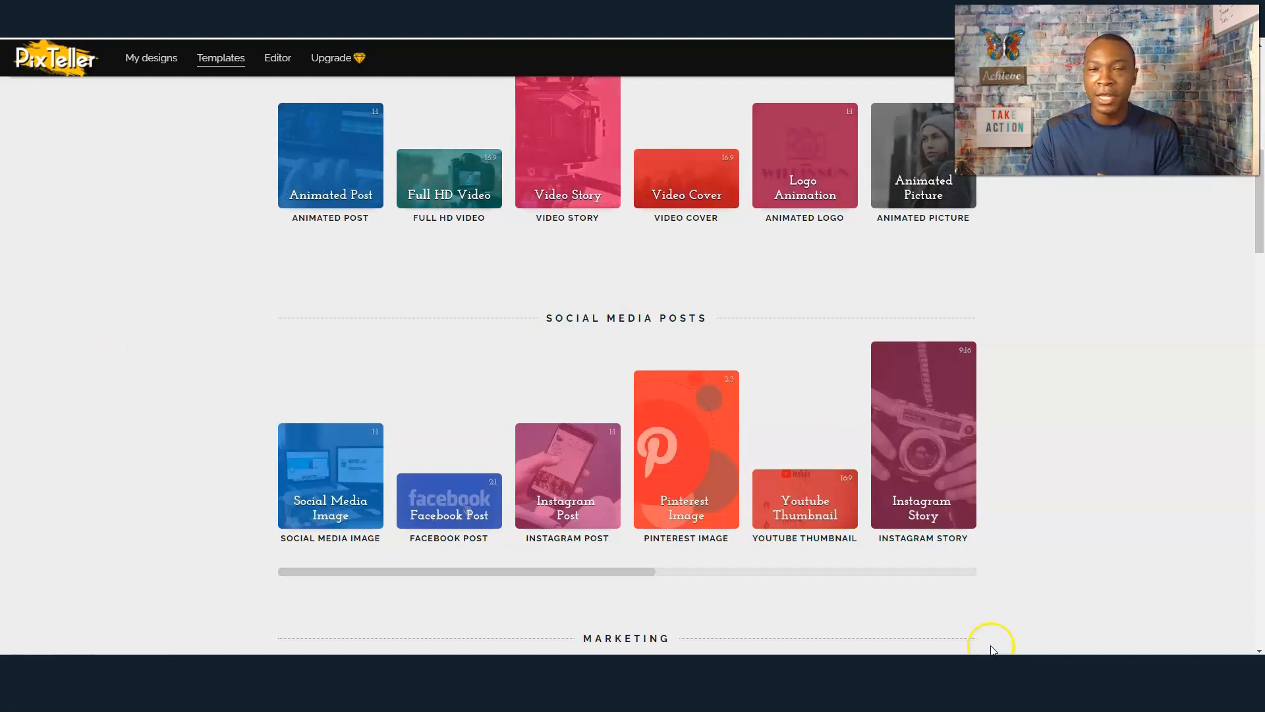
Step: Open the Youtube Thumbnail template category and look through its designs
left_click(809, 506)
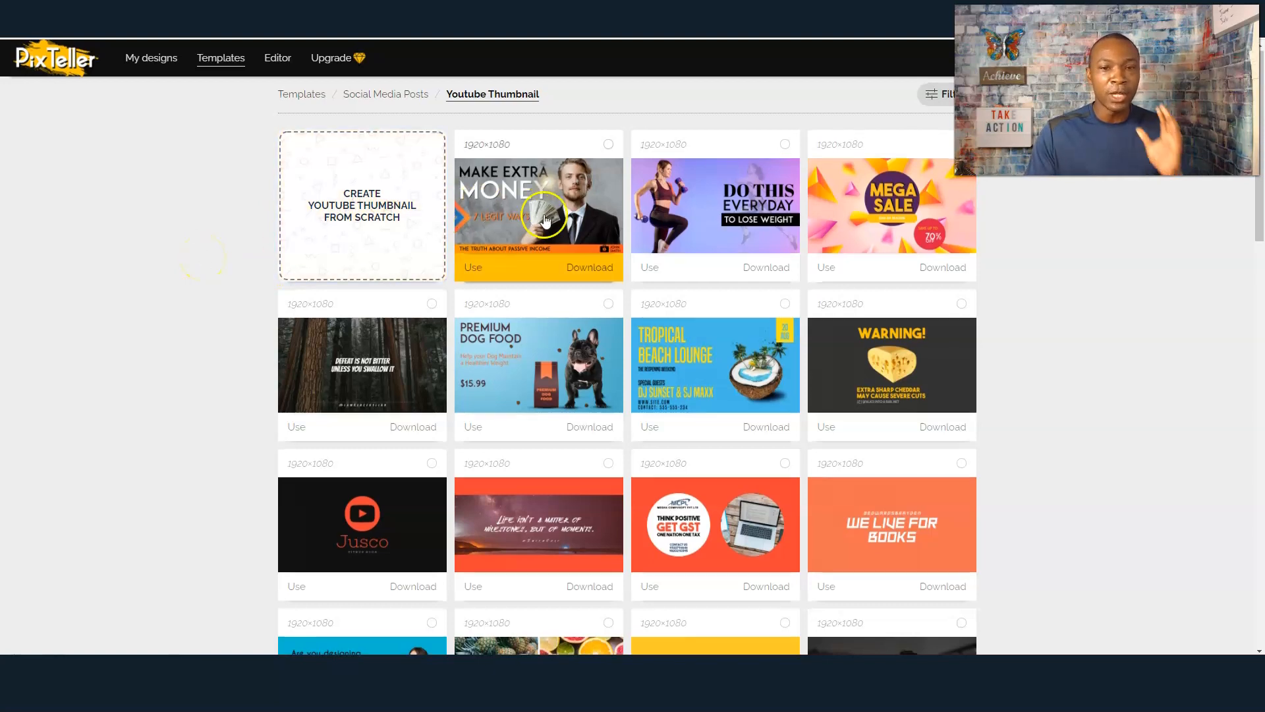
scroll(626, 239, "down", 4)
scroll(626, 239, "down", 2)
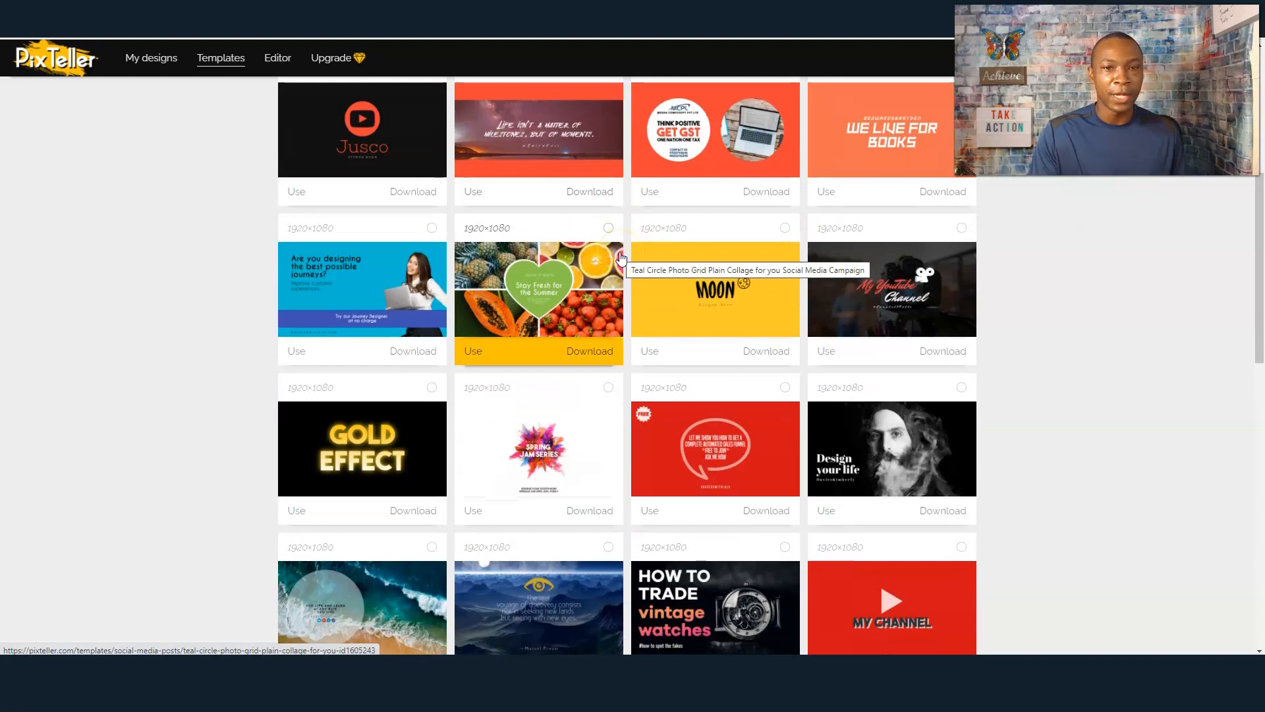
scroll(620, 259, "down", 2)
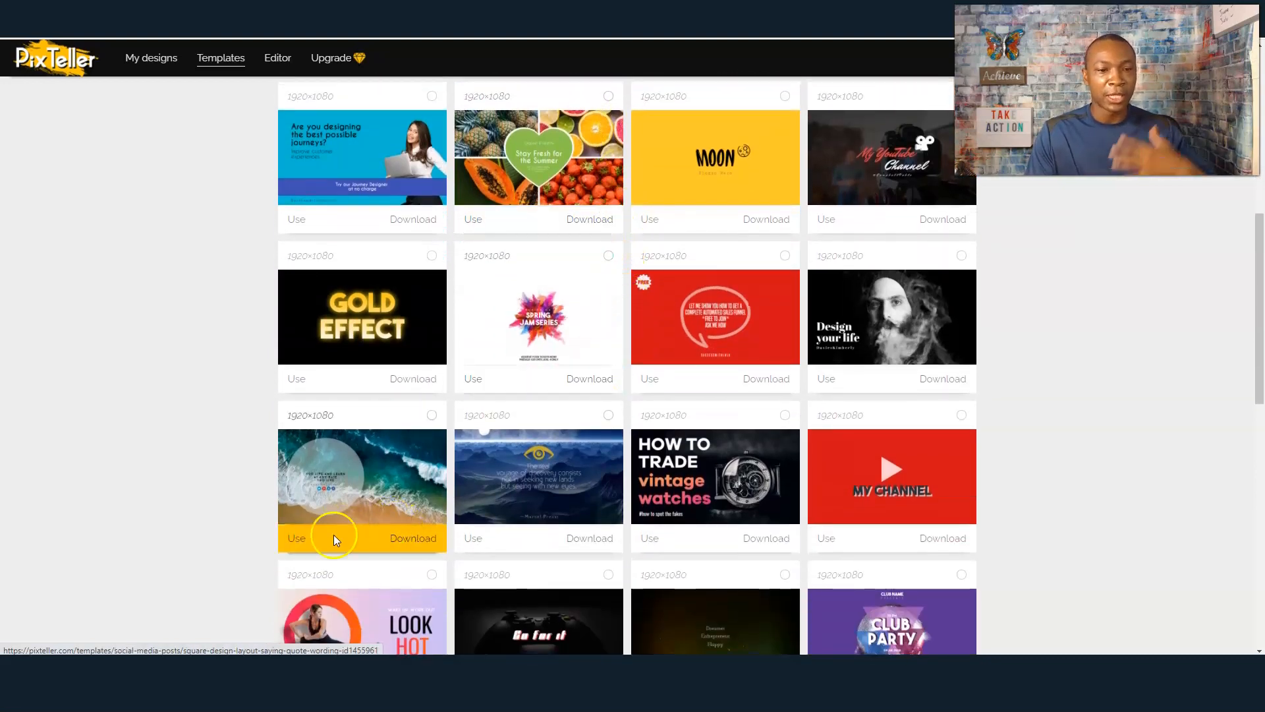
Step: Use the red My Channel thumbnail template and try a solid pale pink background on it
left_click(827, 539)
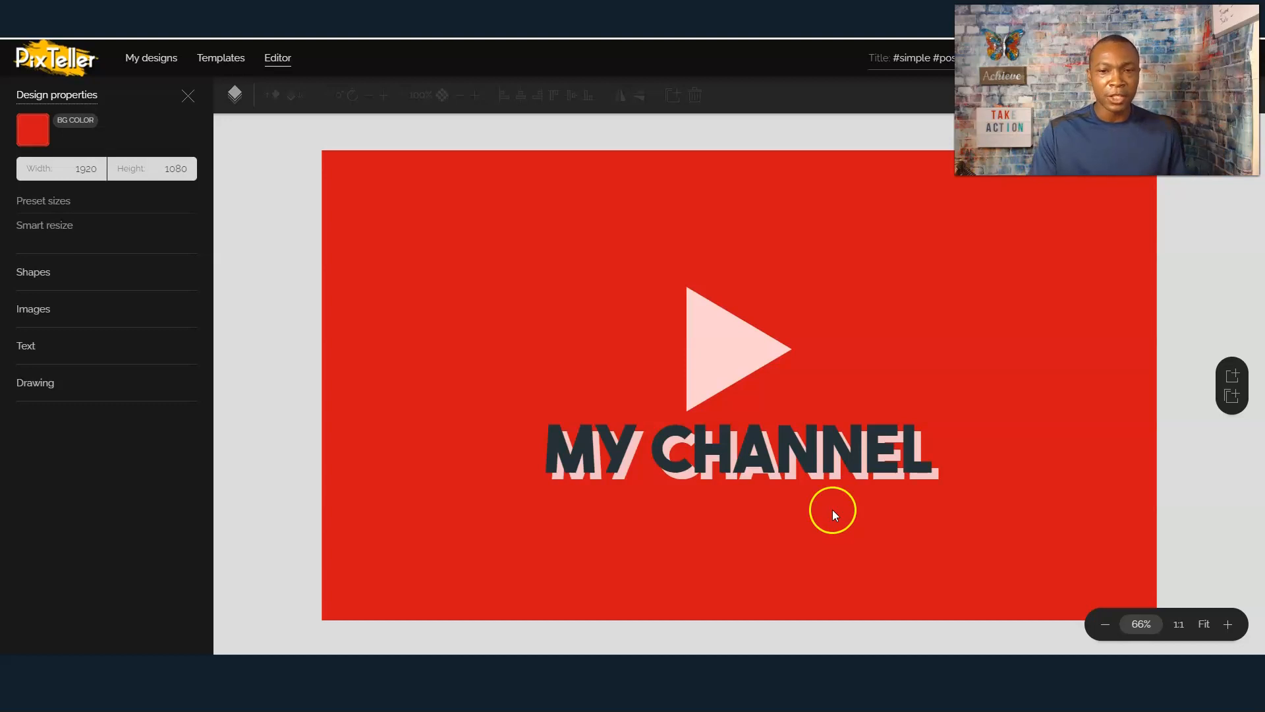
left_click(816, 466)
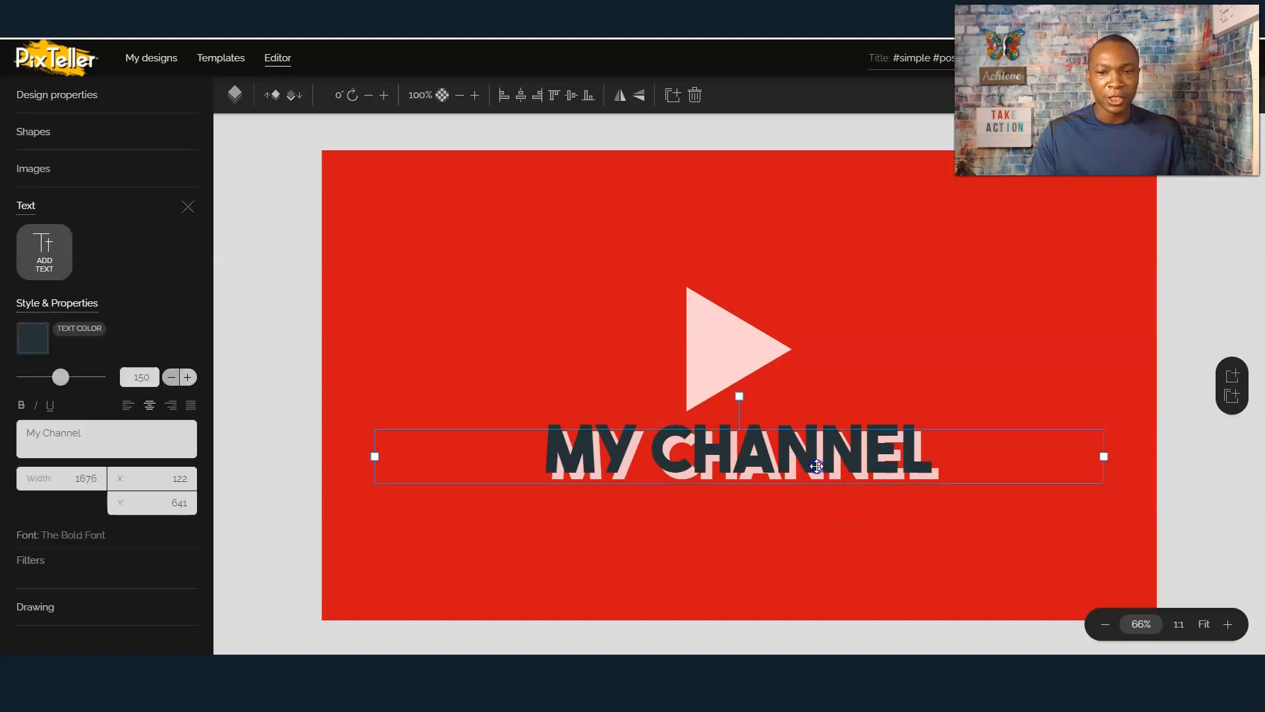
left_click(551, 281)
left_click(36, 125)
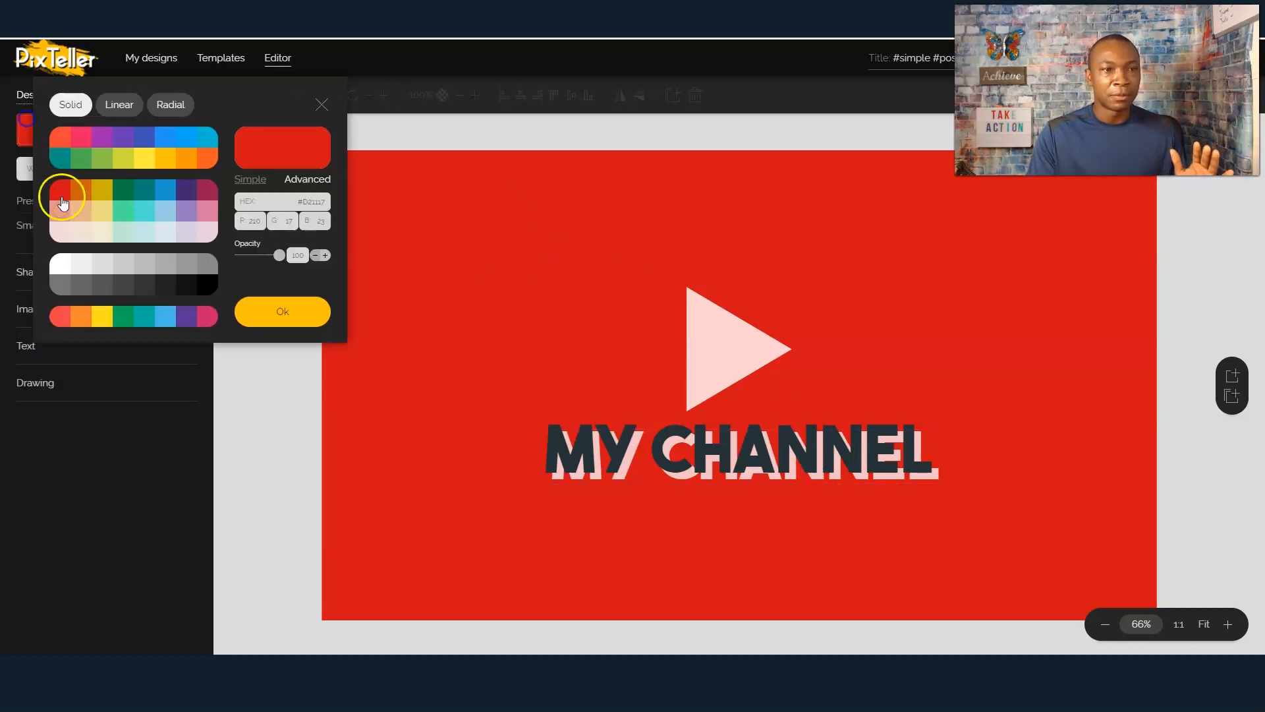
left_click(61, 229)
left_click(283, 323)
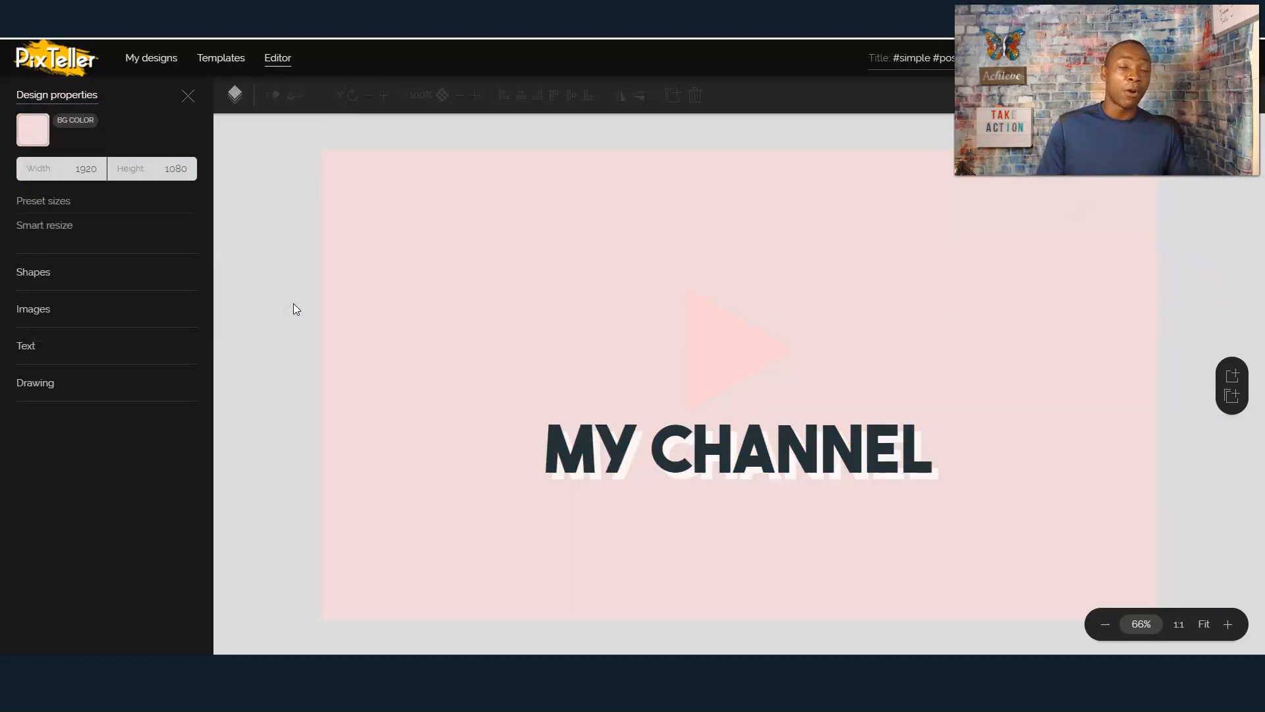
Step: Leave the My Channel design without saving and return to the thumbnail templates
left_click(291, 168)
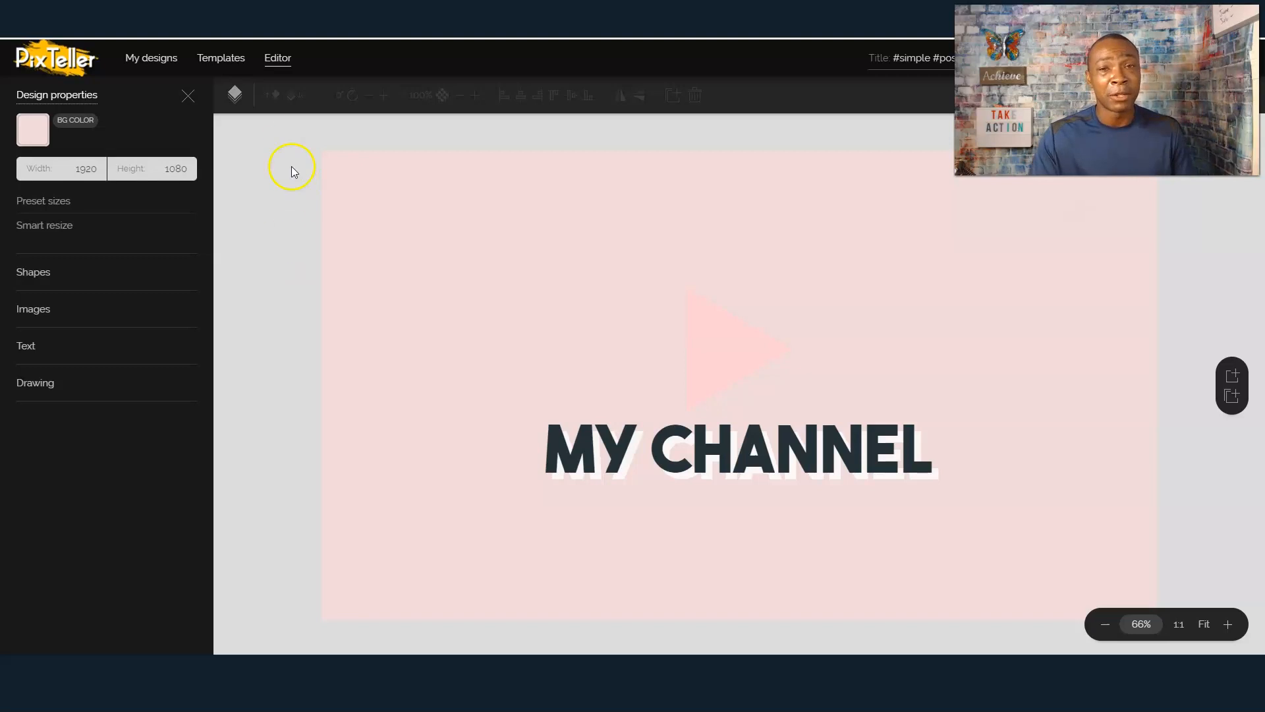
key("alt+Left")
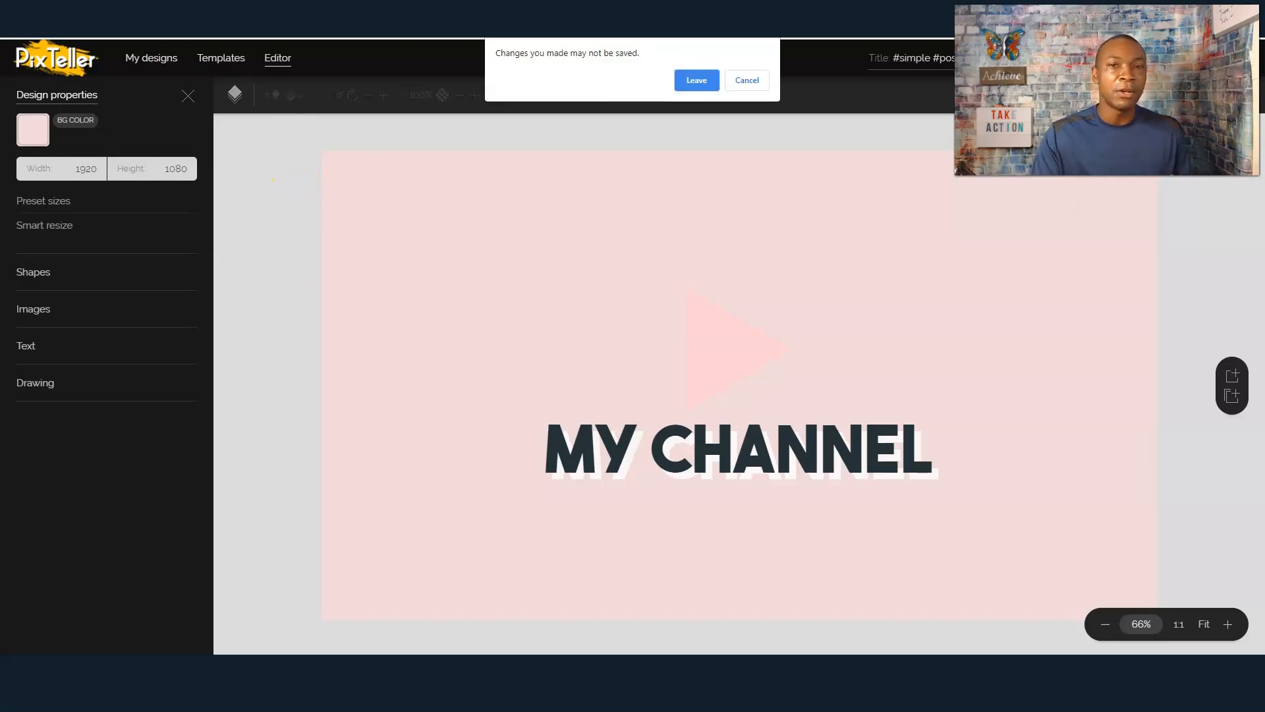
left_click(690, 79)
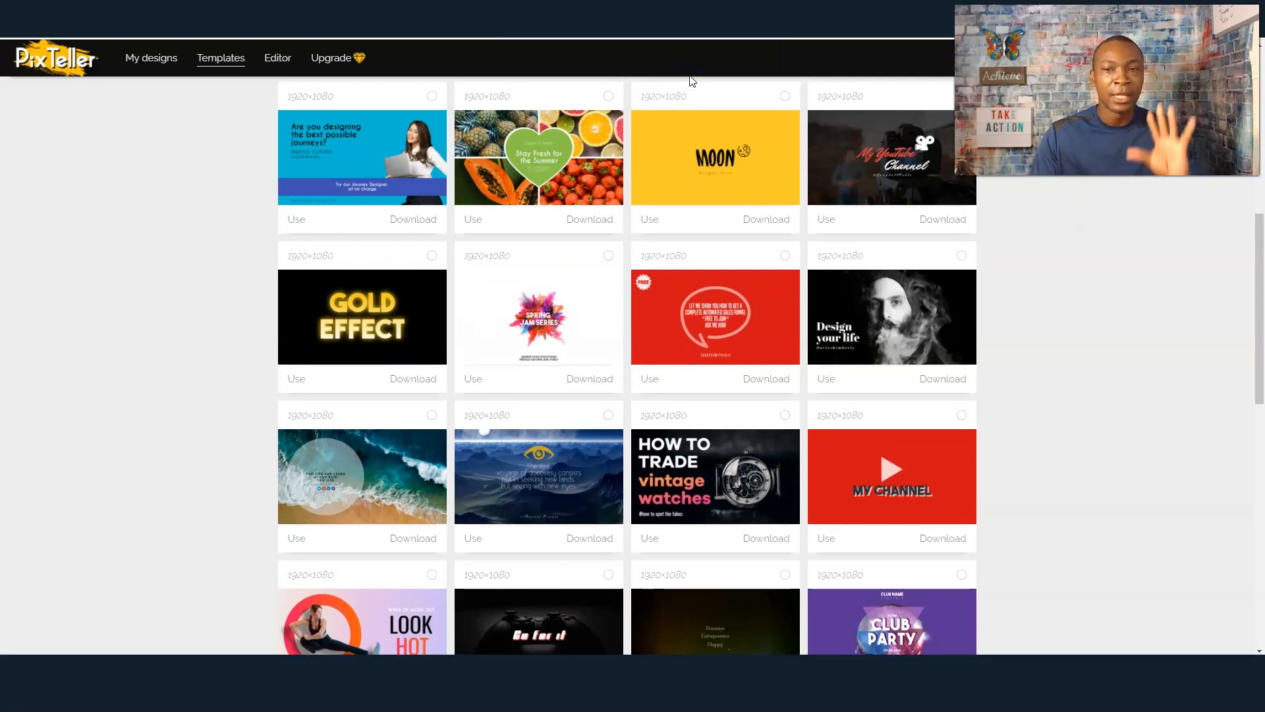
Step: Look over the remaining thumbnail templates and start a new YouTube thumbnail from scratch
scroll(628, 181, "down", 6)
scroll(634, 205, "up", 6)
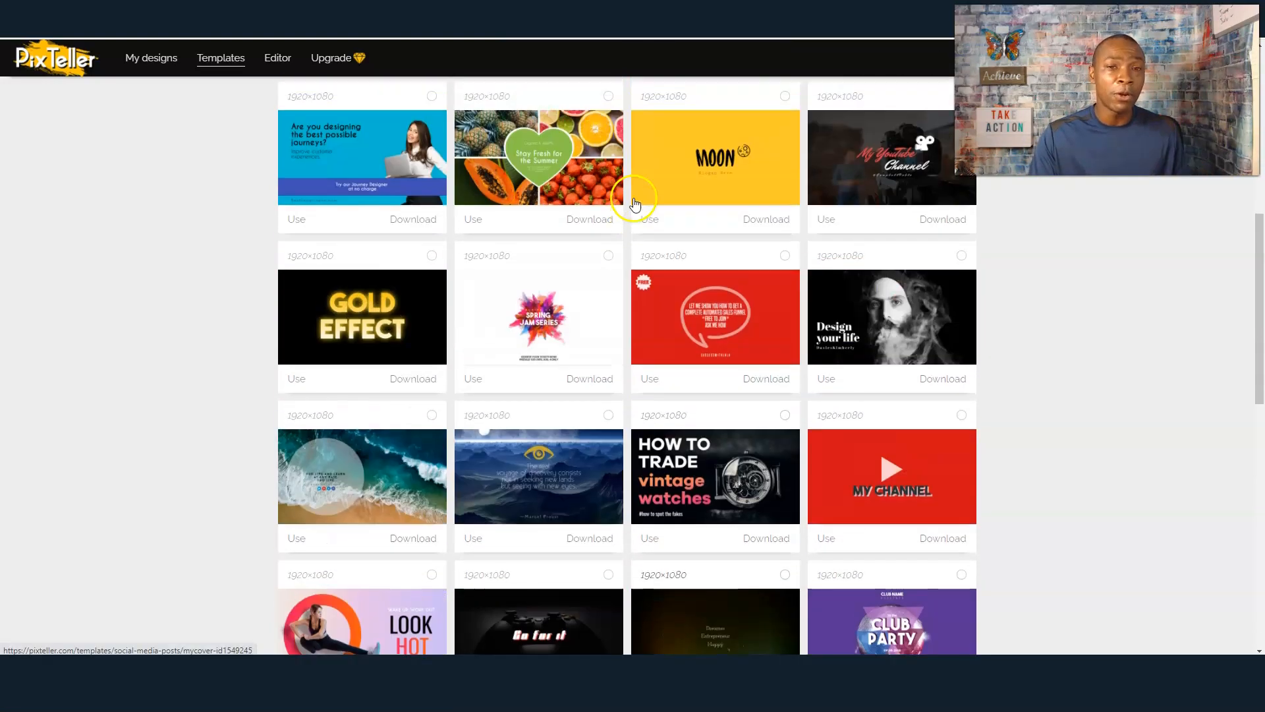
scroll(634, 205, "up", 9)
left_click(367, 204)
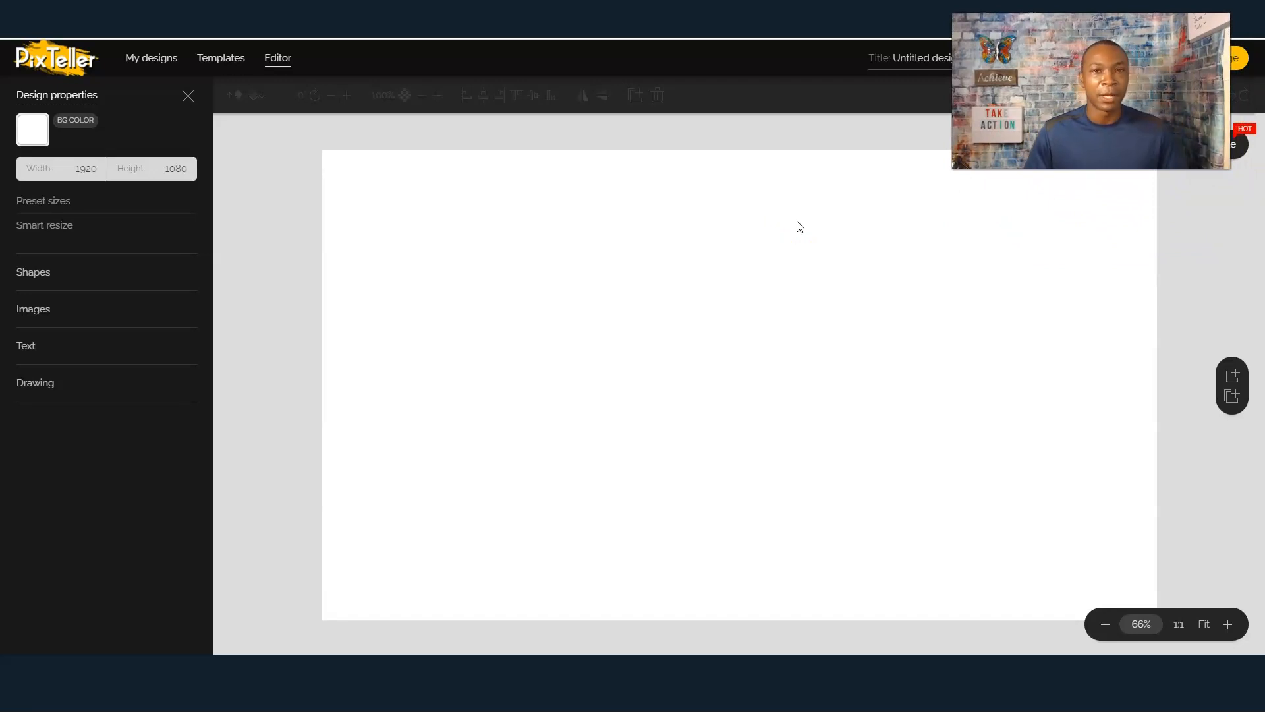
Step: Set the blank thumbnail's background to solid orange #FF9800
left_click(26, 135)
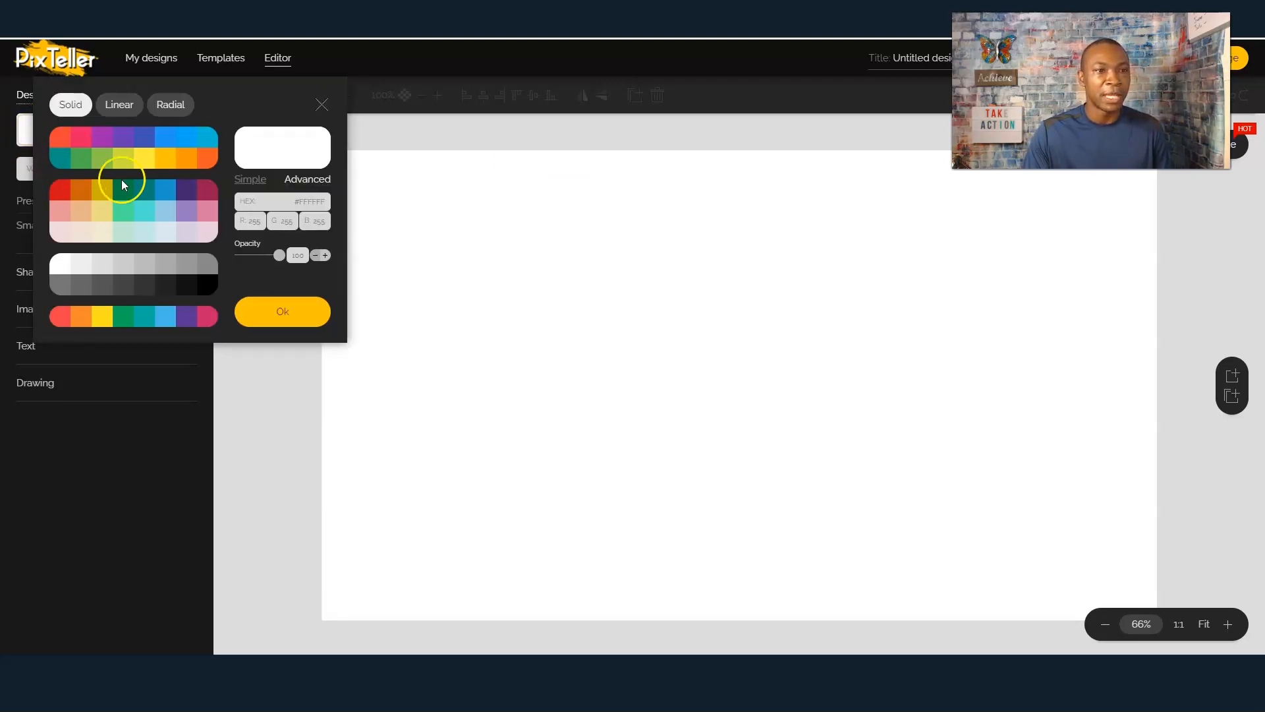
left_click(149, 213)
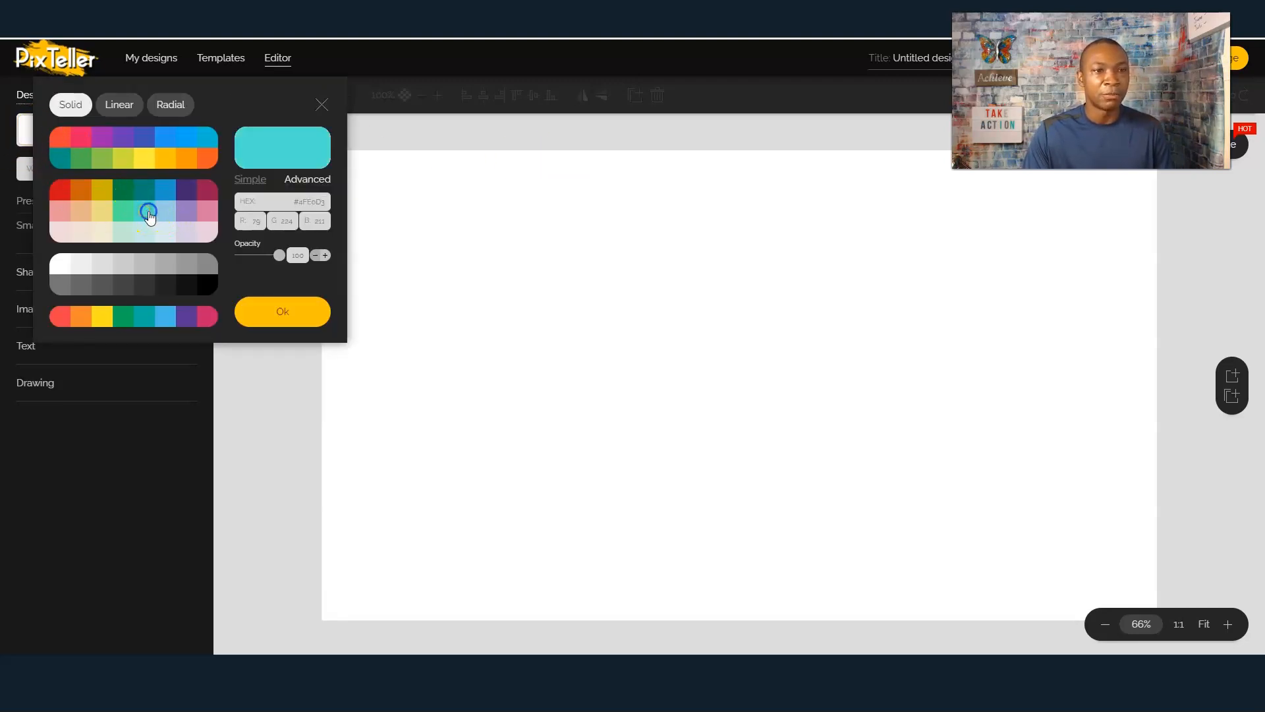
left_click(182, 161)
left_click(275, 314)
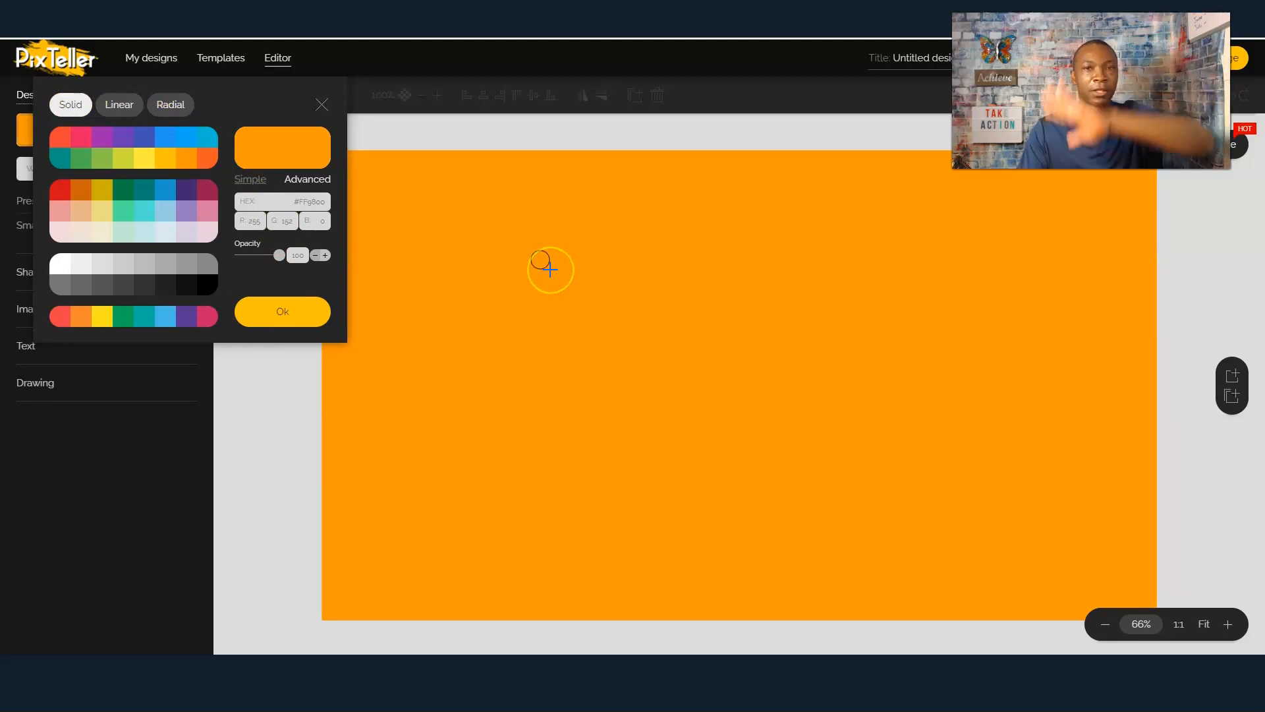
Step: Try a diagonal linear white-to-orange background gradient with its second point at about X 66, Y 35
left_click(120, 106)
left_click_drag(220, 128, 153, 227)
left_click(50, 318)
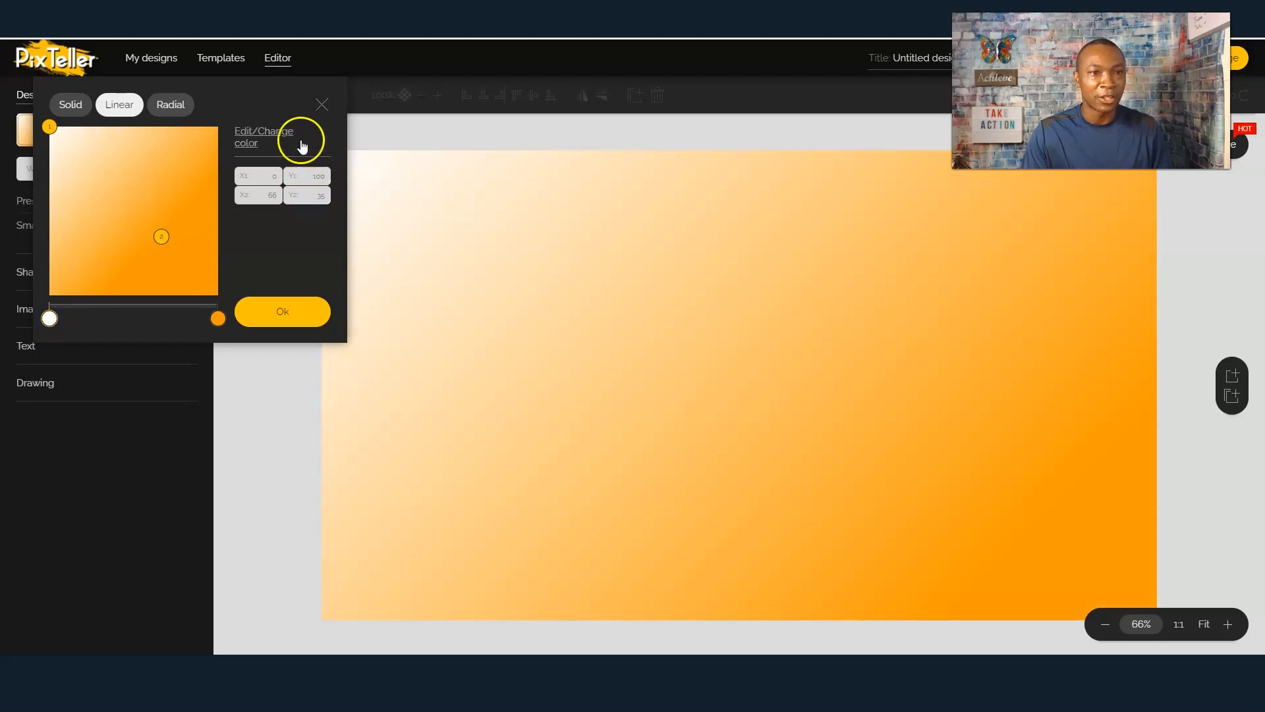
Step: Try pale yellow as the linear gradient's start colour and set it back to white
left_click(306, 150)
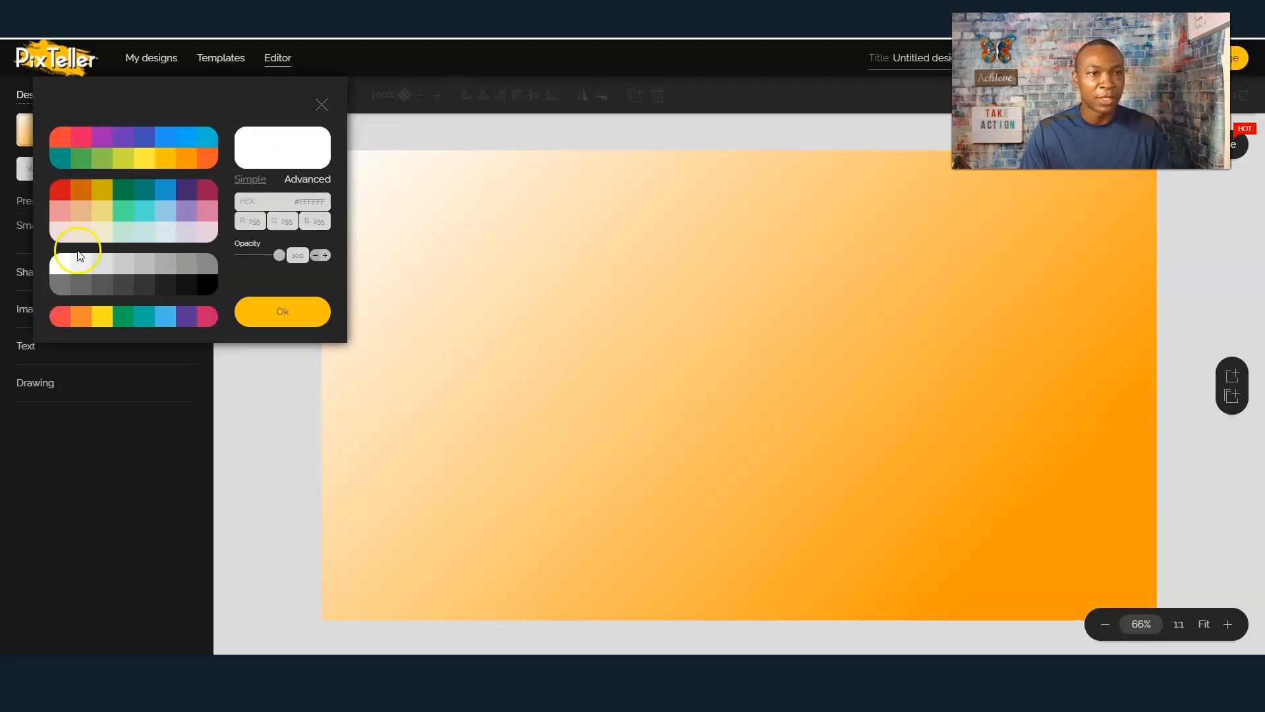
left_click(103, 218)
left_click(271, 307)
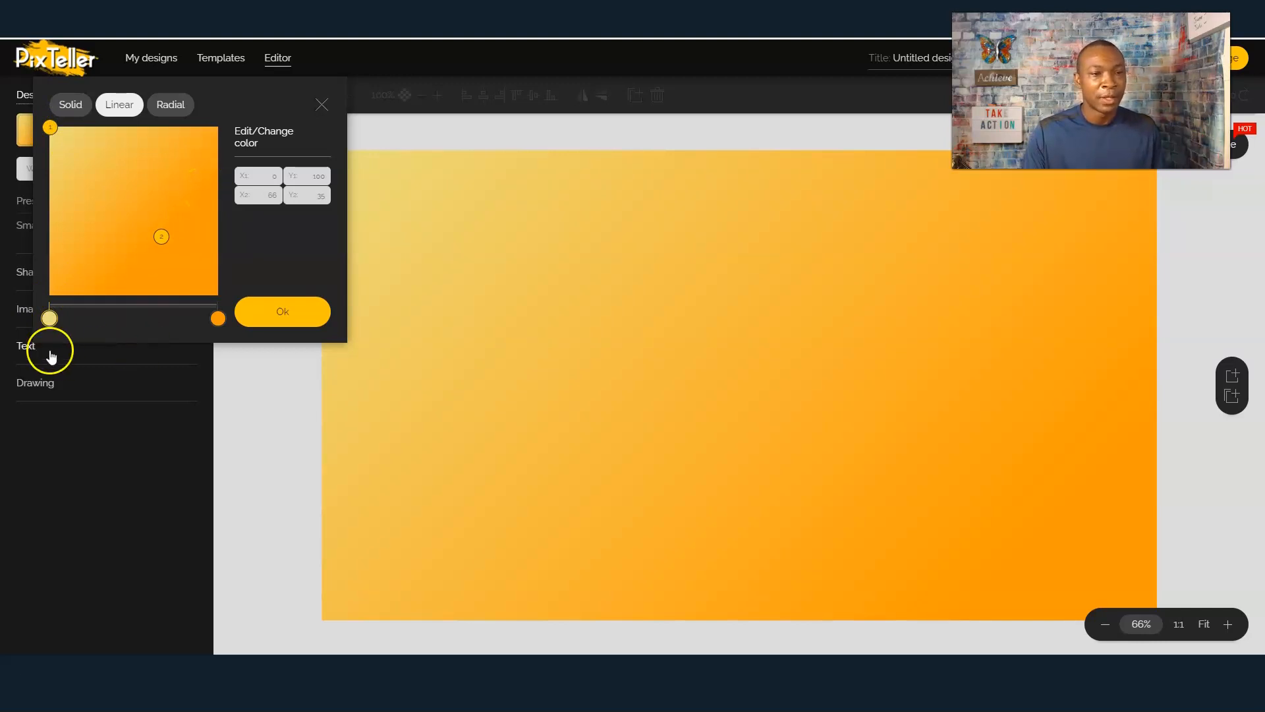
left_click(268, 129)
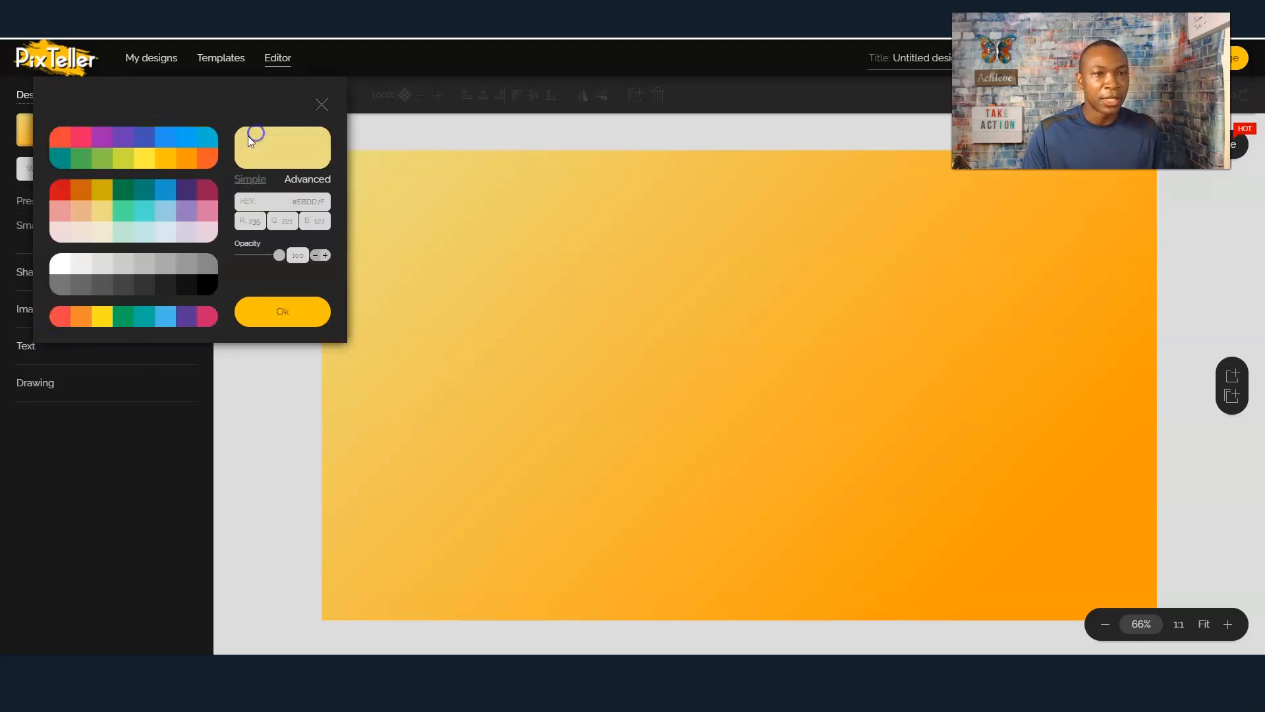
left_click(61, 263)
left_click(289, 312)
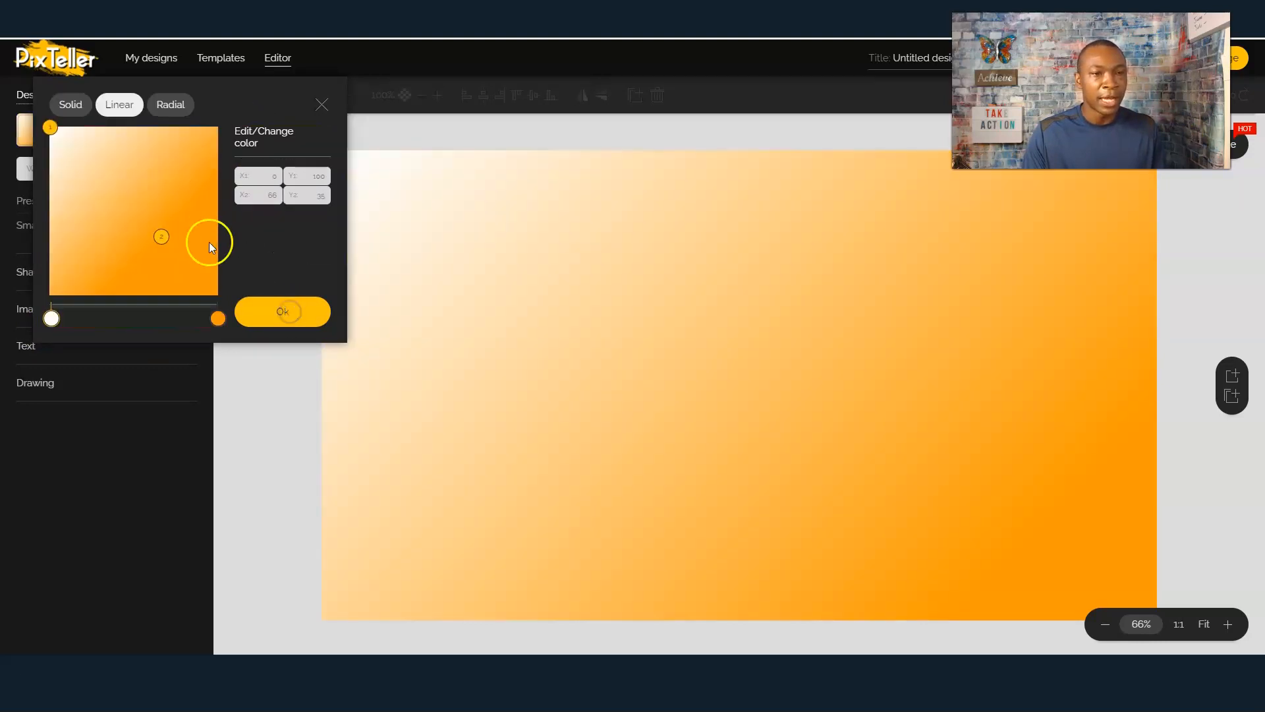
Step: Shift the orange stop inward and run the gradient nearly vertically, from about X 43, Y 94 to X 48, Y 17
mouse_move(216, 324)
left_mouse_down()
mouse_move(114, 319)
mouse_move(212, 323)
mouse_move(147, 328)
mouse_move(199, 331)
left_mouse_up()
left_click_drag(49, 123, 123, 137)
left_click_drag(162, 236, 131, 266)
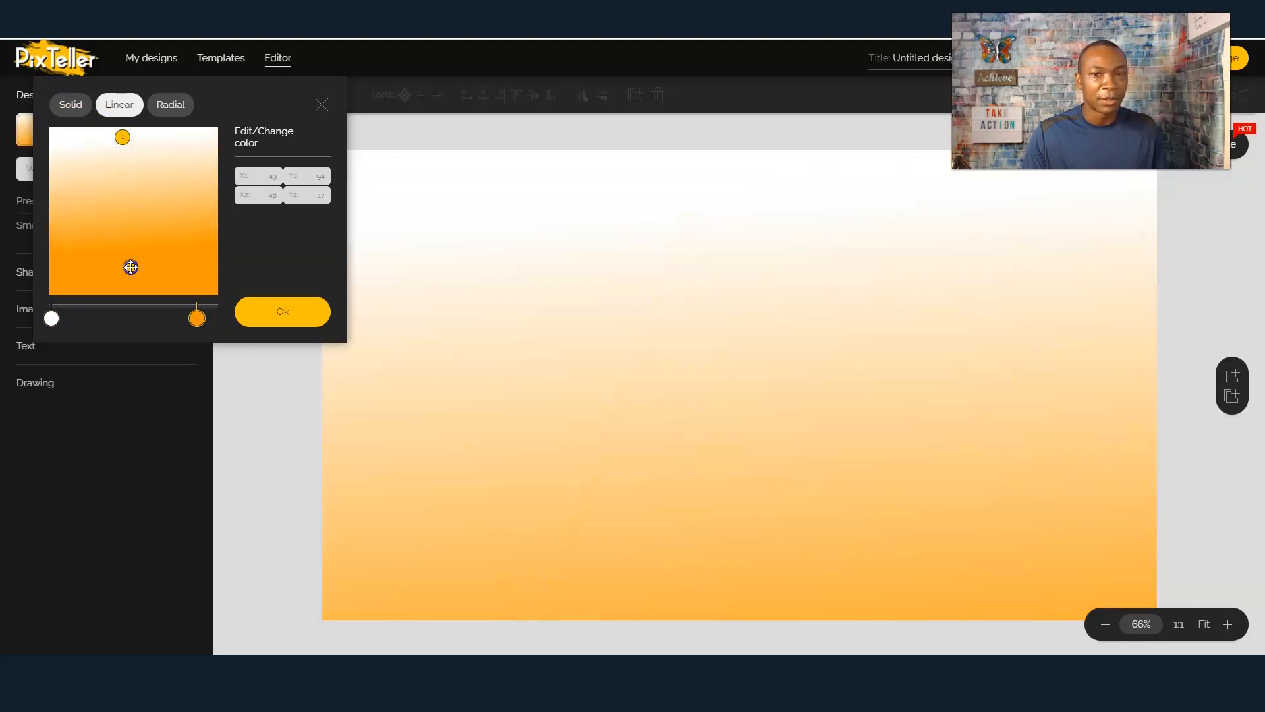
Step: Try a radial background gradient centred at about X 46, Y 51 and compare it with the solid and linear fills
left_click(171, 104)
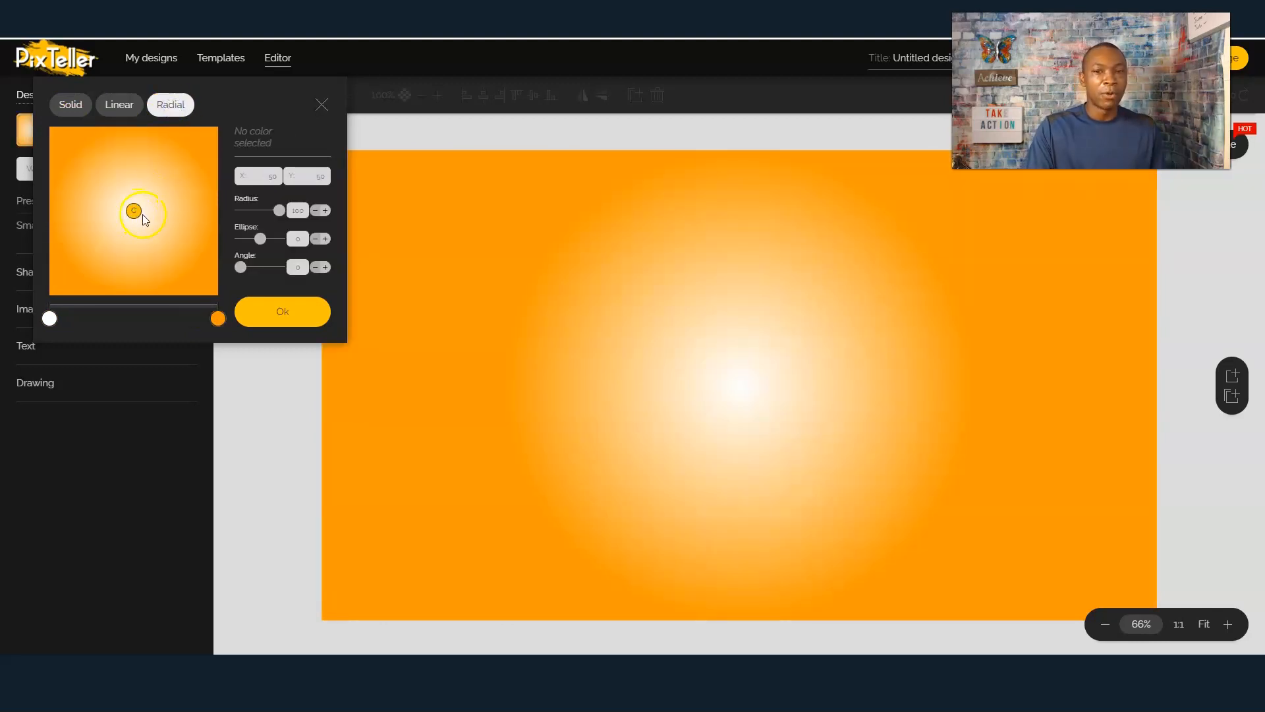
left_click_drag(133, 205, 121, 195)
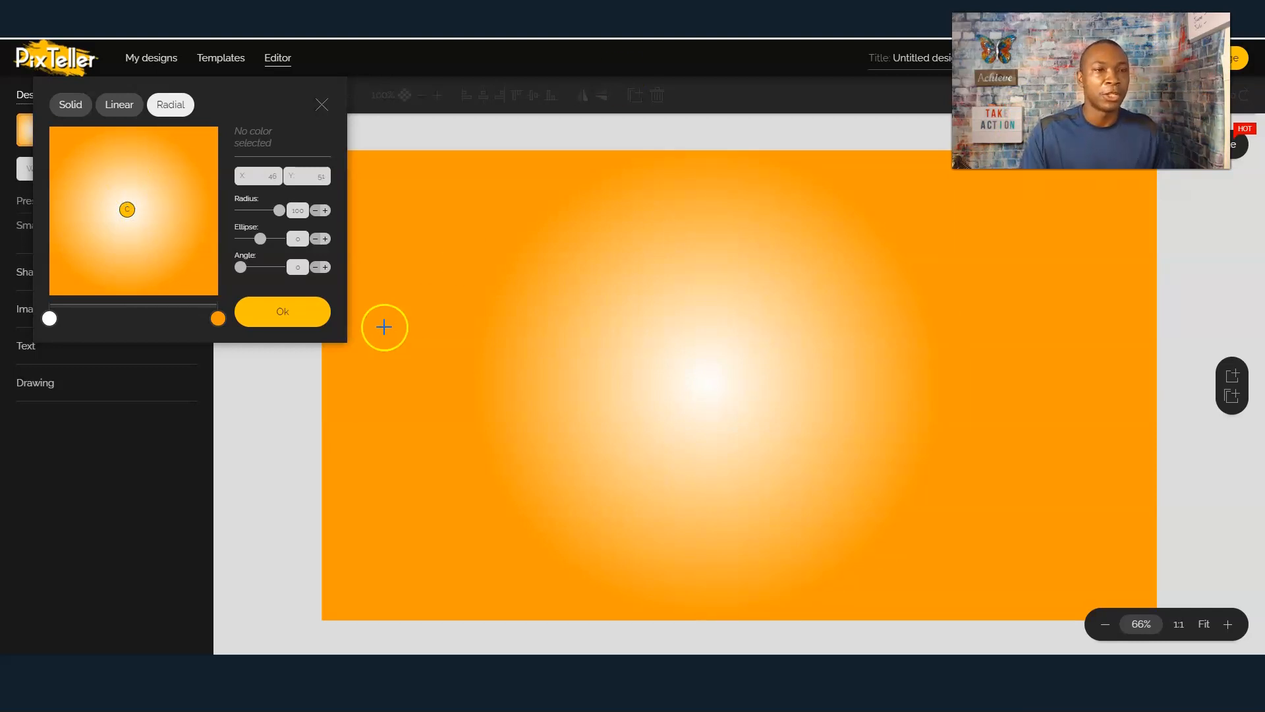
left_click(67, 108)
left_click(109, 107)
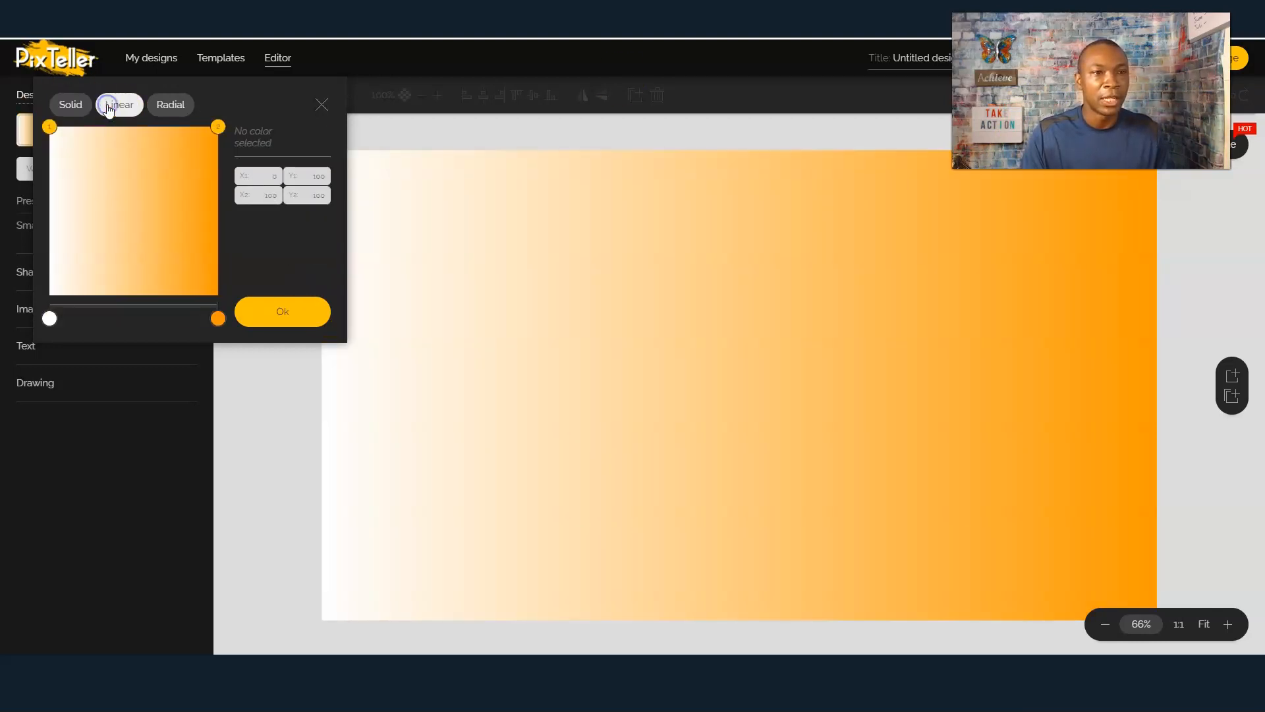
left_click(173, 107)
left_click(75, 117)
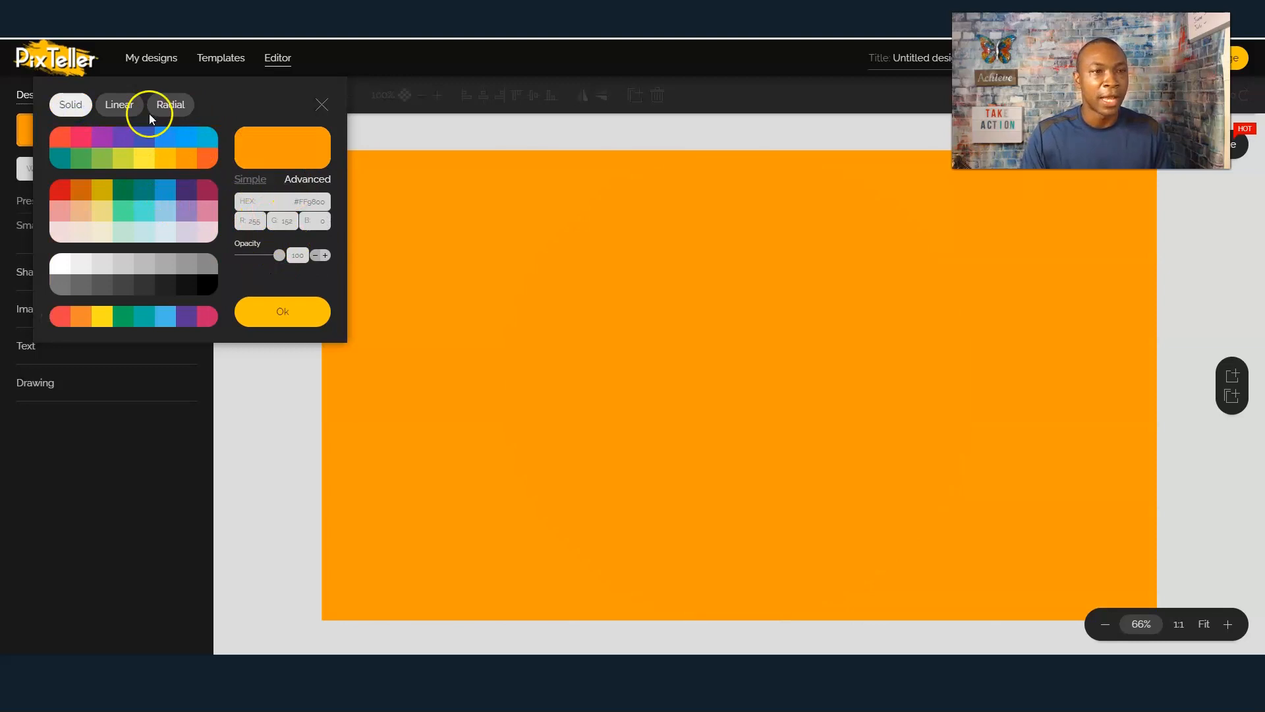
Step: Apply a linear white-to-orange background gradient running diagonally from the canvas's upper-left corner toward its lower right
left_click(121, 109)
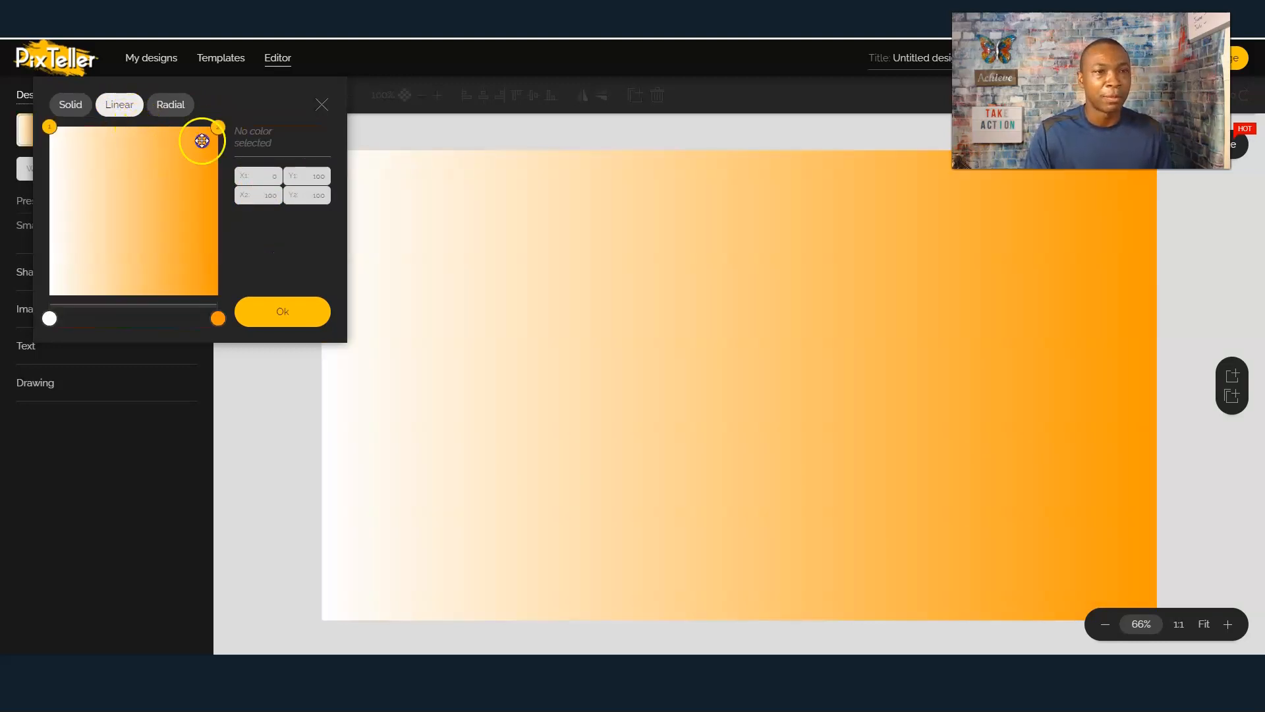
left_click_drag(219, 127, 153, 215)
left_click(286, 311)
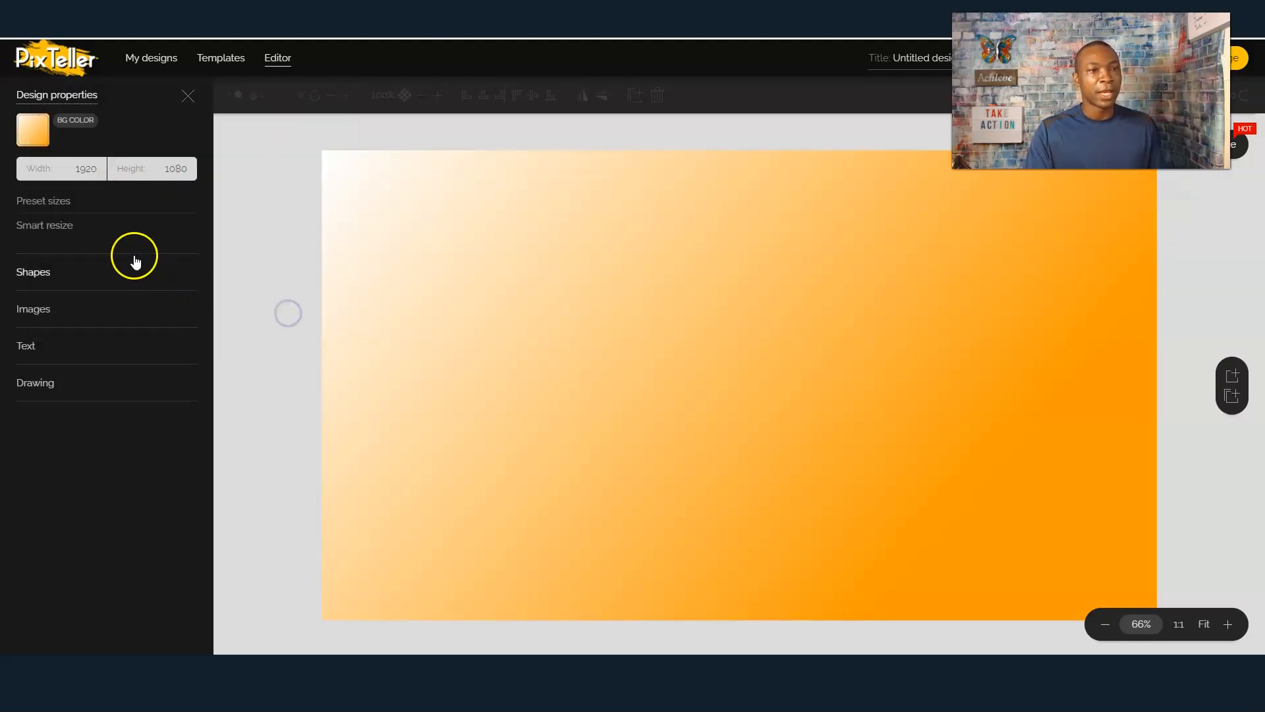
Step: Browse the stock photos available for adding an image to the design
left_click(33, 310)
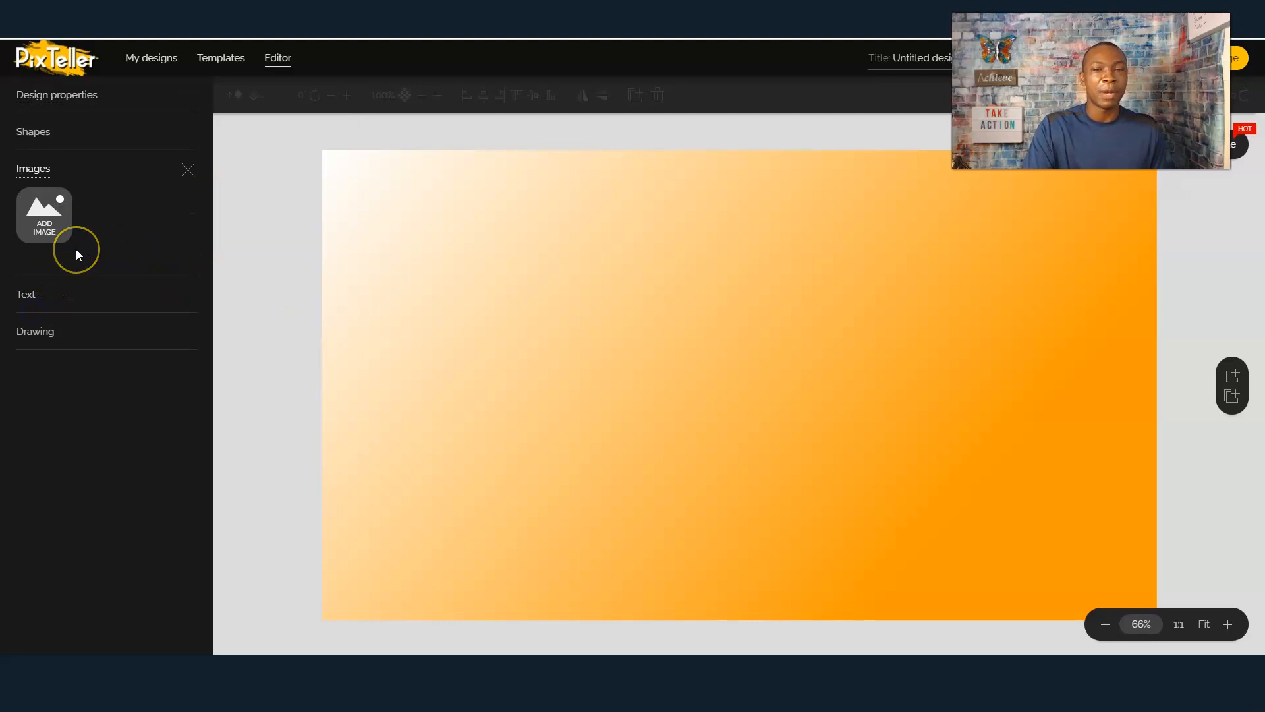
left_click(46, 221)
scroll(102, 409, "down", 4)
scroll(103, 408, "down", 3)
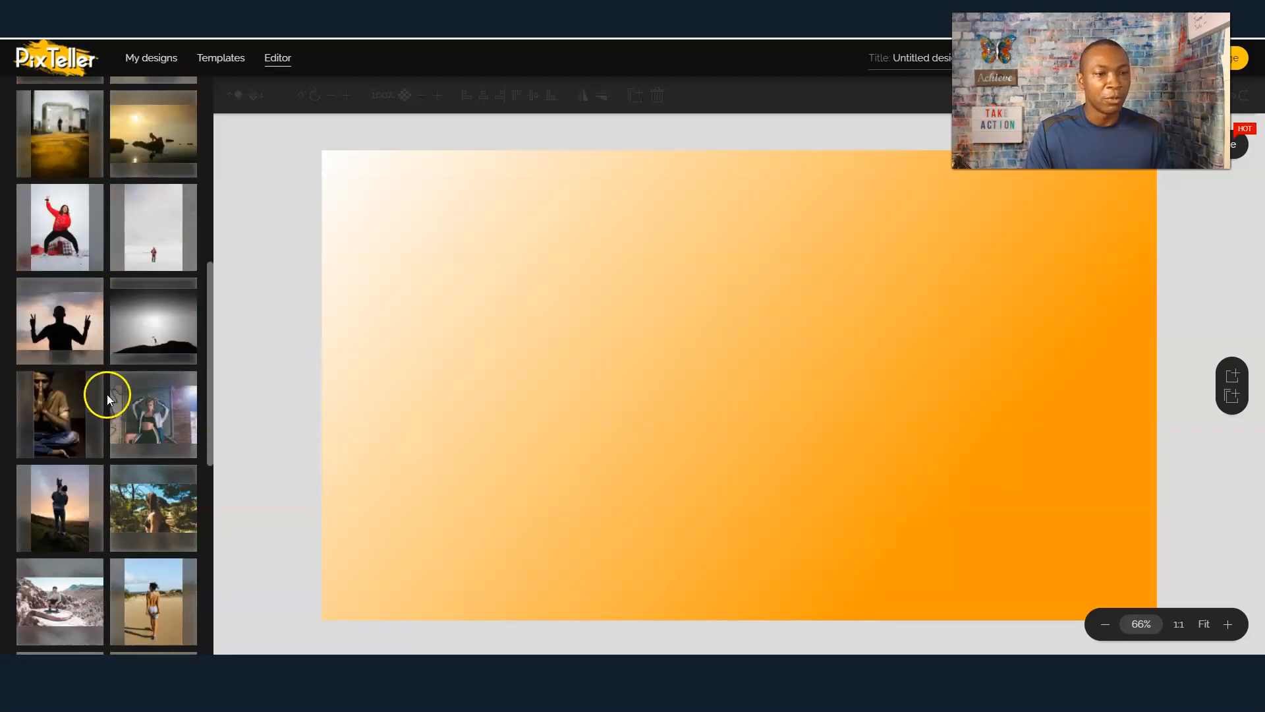
scroll(106, 394, "up", 8)
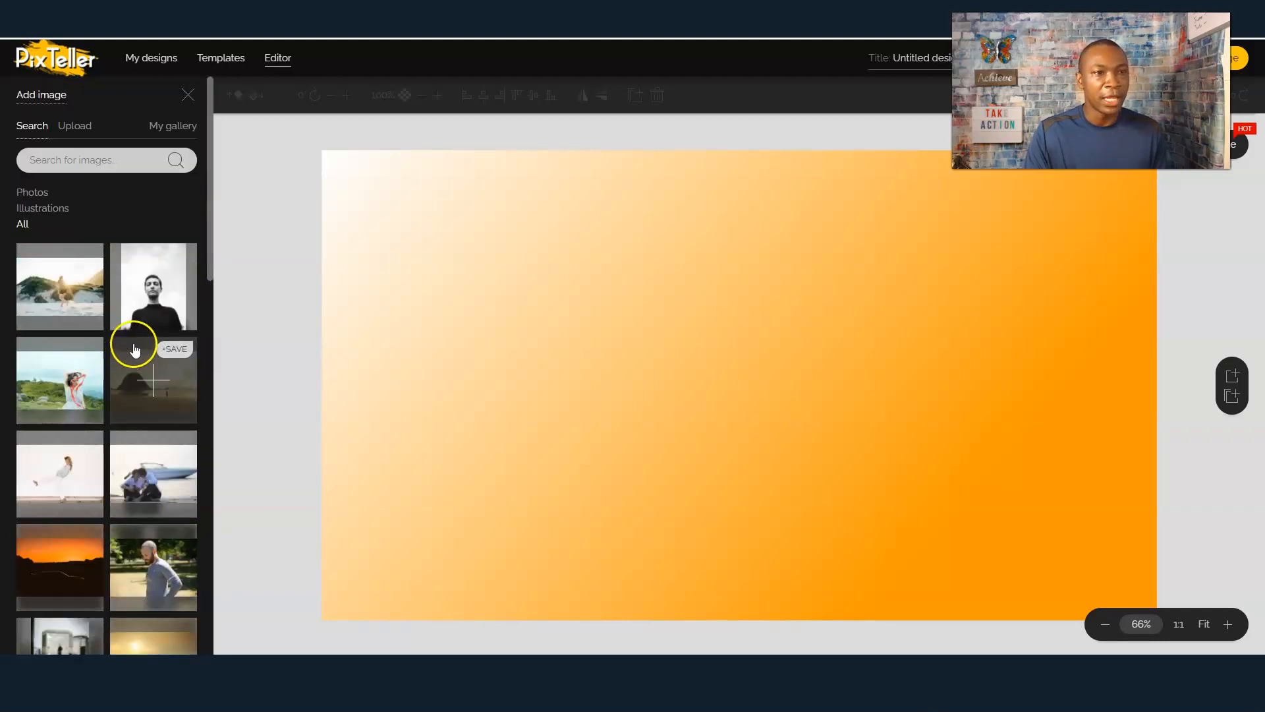
left_click(75, 128)
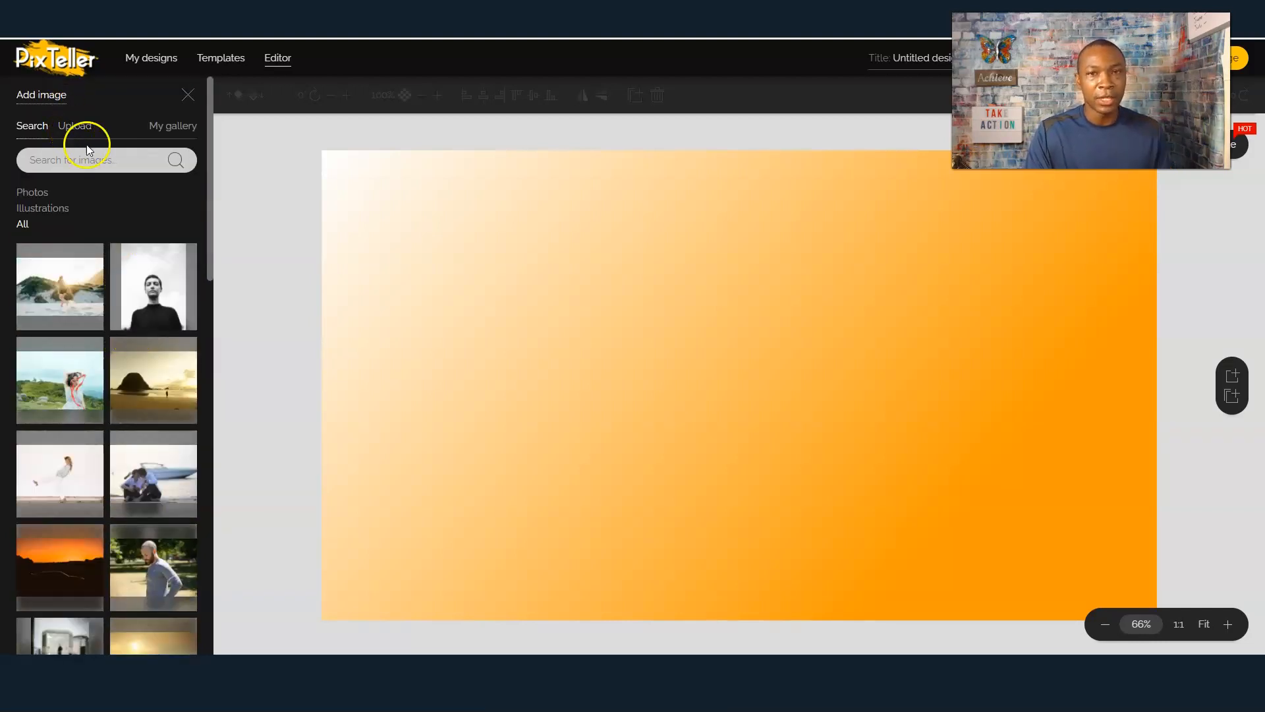
Step: Open the remove.bg/upload background removal page in a new browser tab
key("ctrl+t")
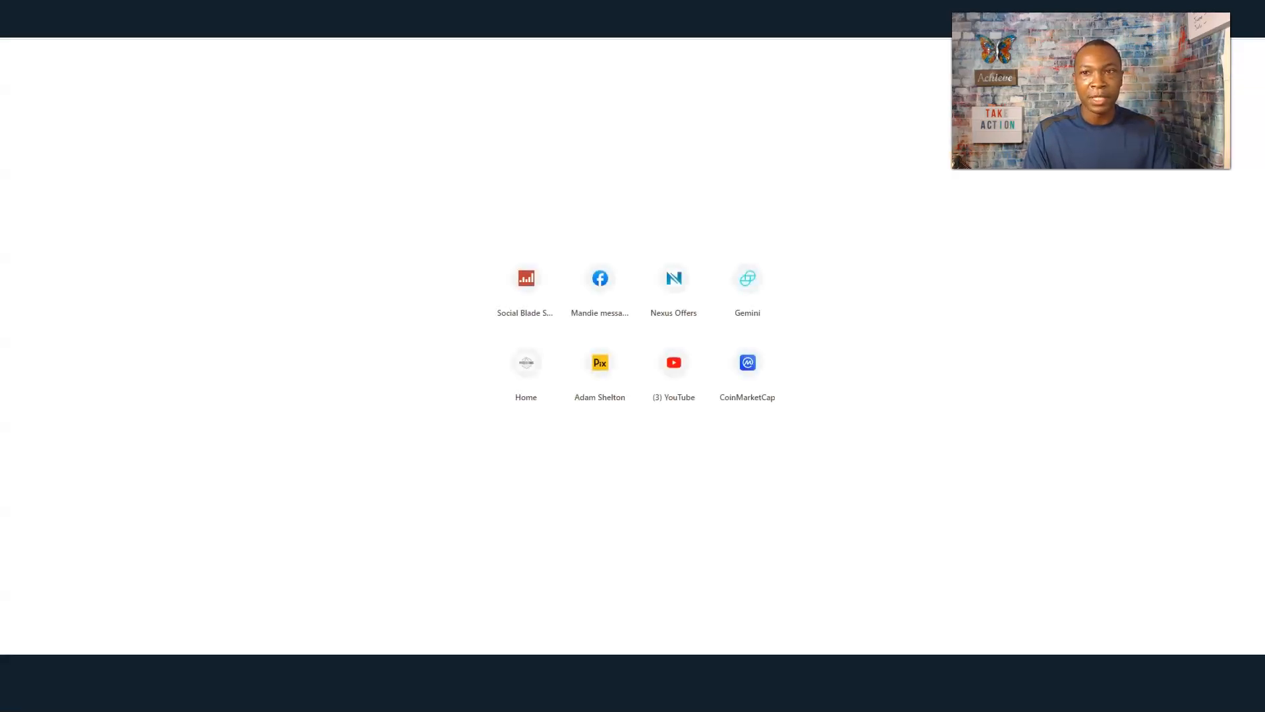
type("re")
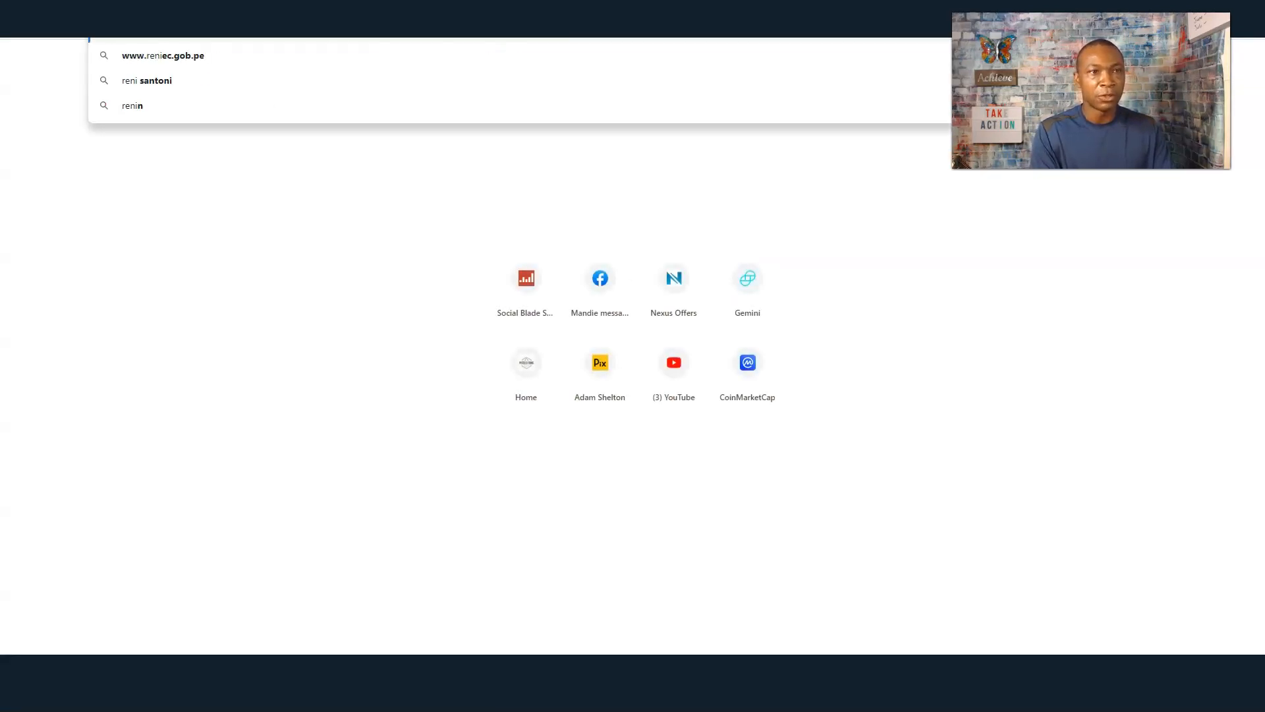
type("mo")
type(".")
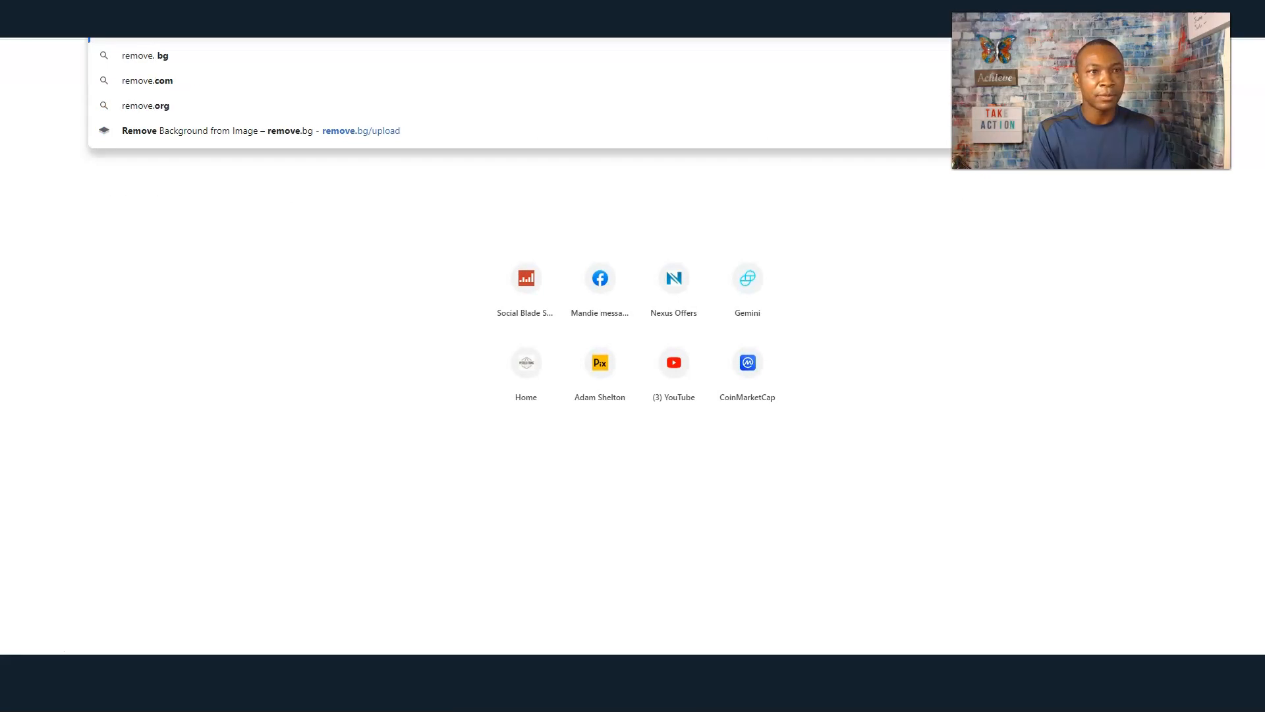
left_click(402, 132)
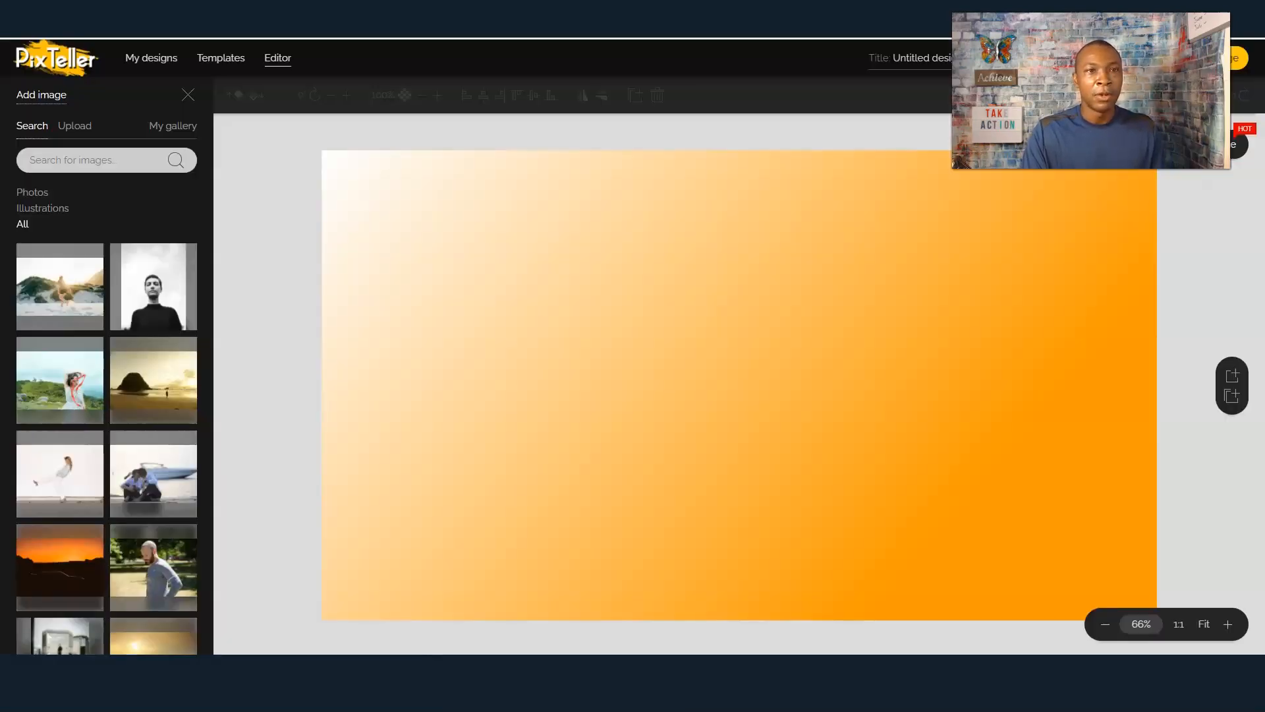
Step: Return to the PixTeller editor and upload the "dont know new" picture from the computer
left_click(75, 126)
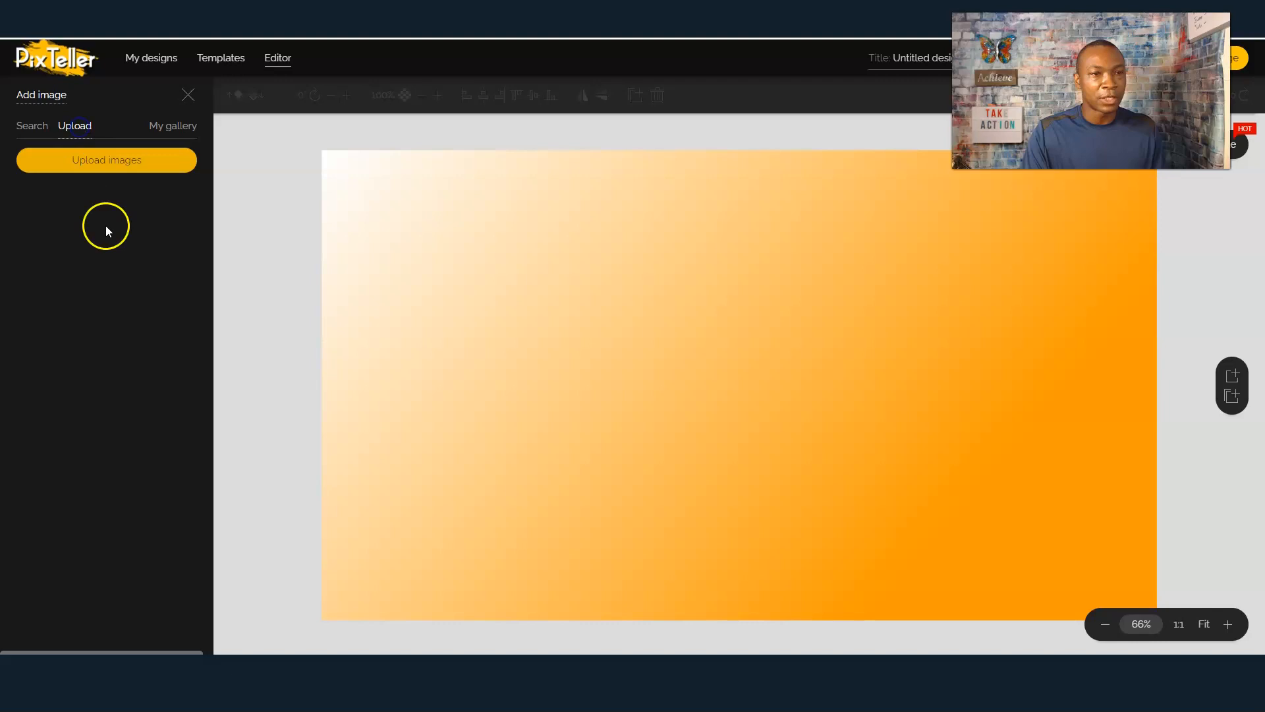
left_click(86, 160)
scroll(252, 190, "down", 10)
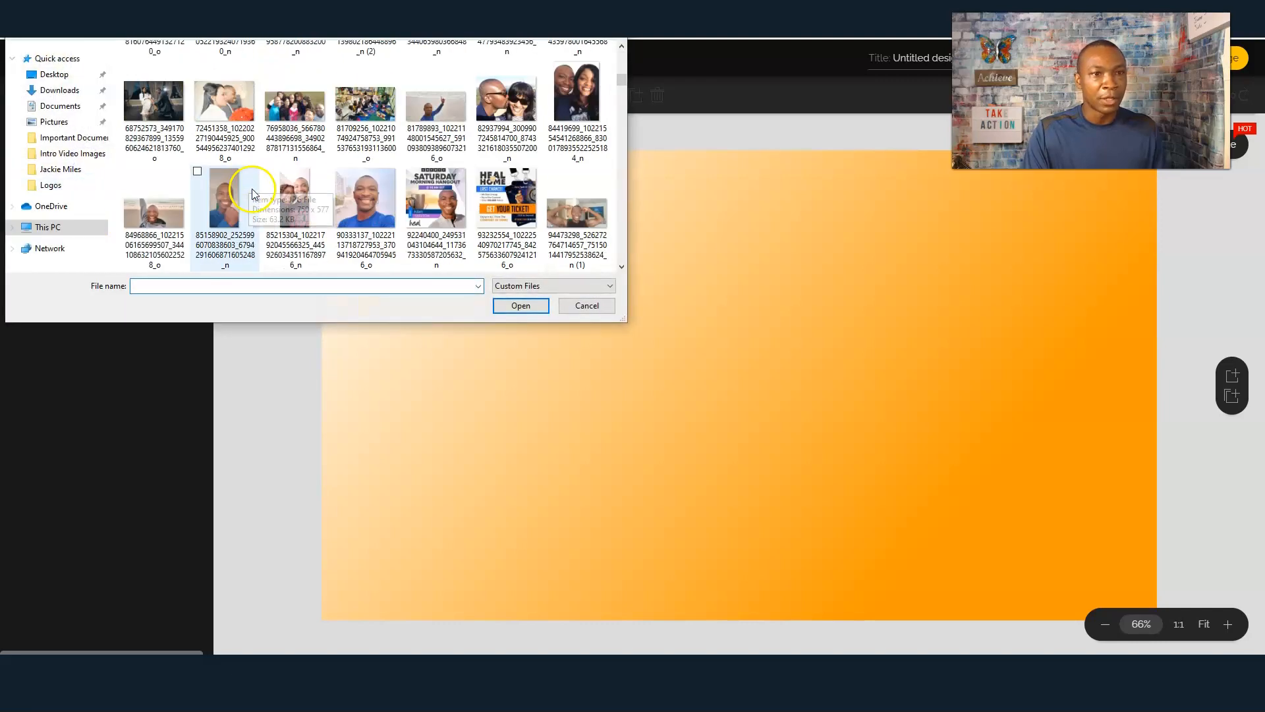
scroll(257, 191, "down", 15)
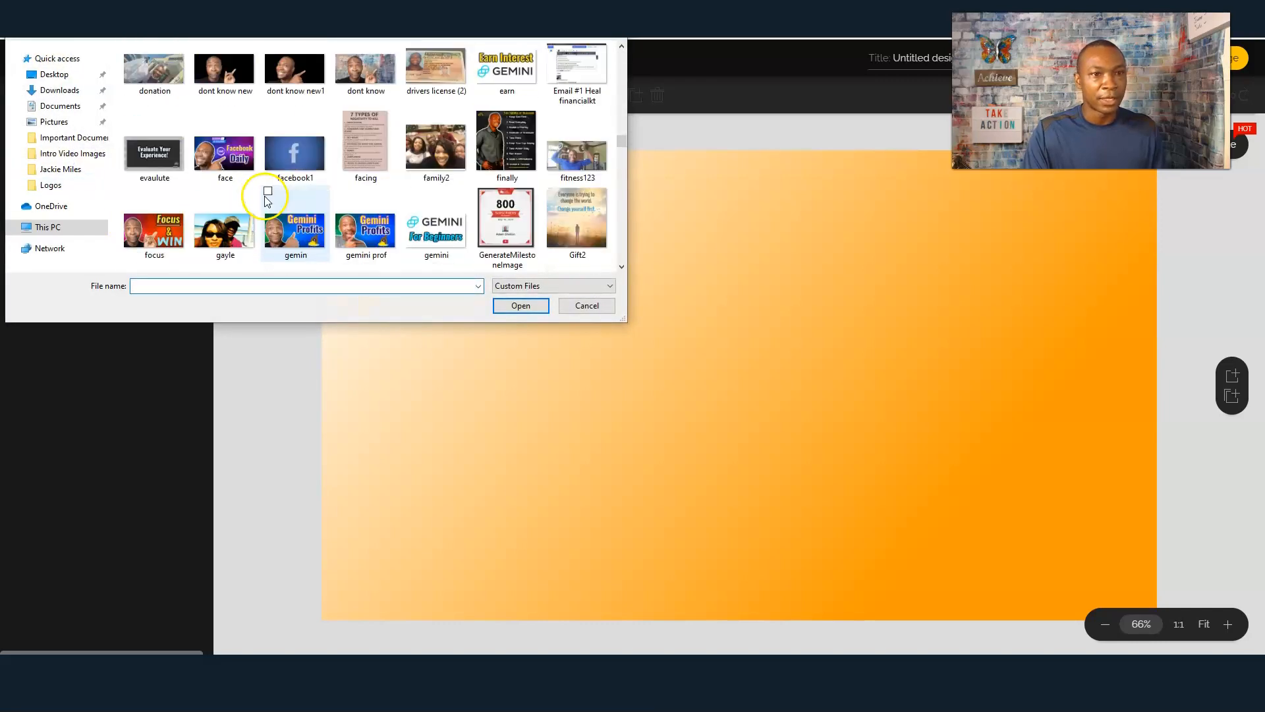
scroll(264, 188, "up", 5)
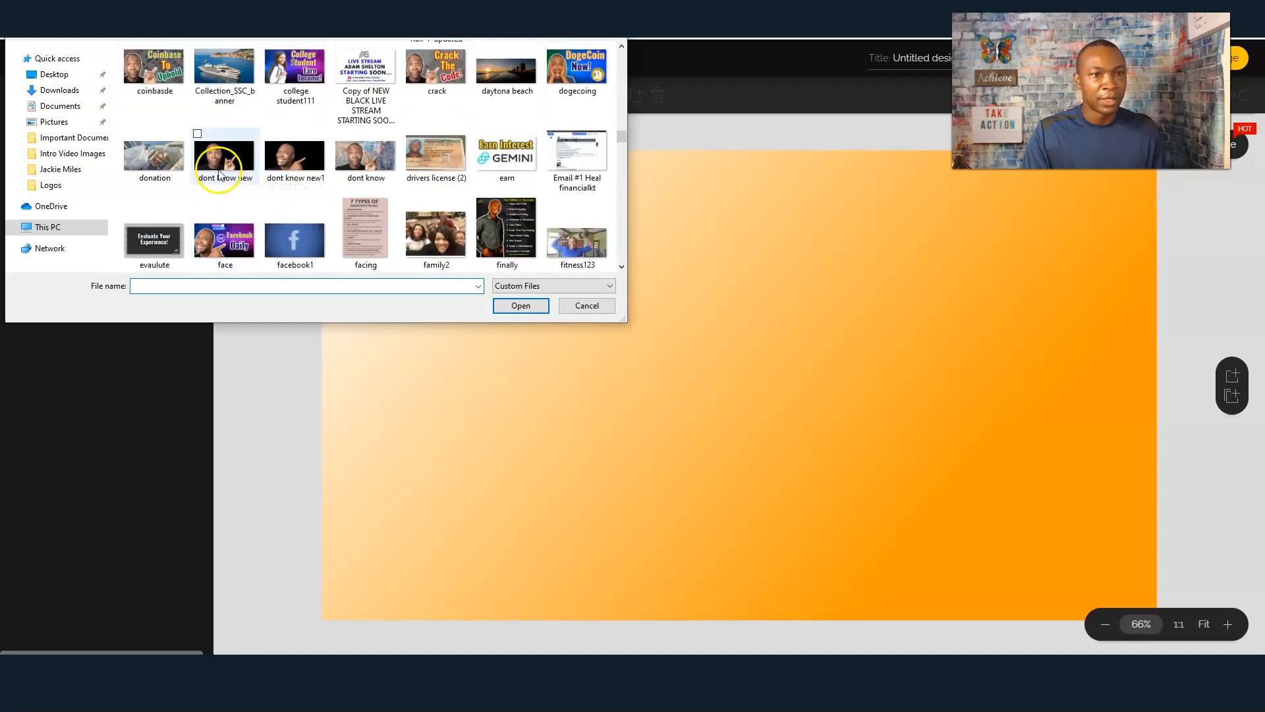
double_click(221, 162)
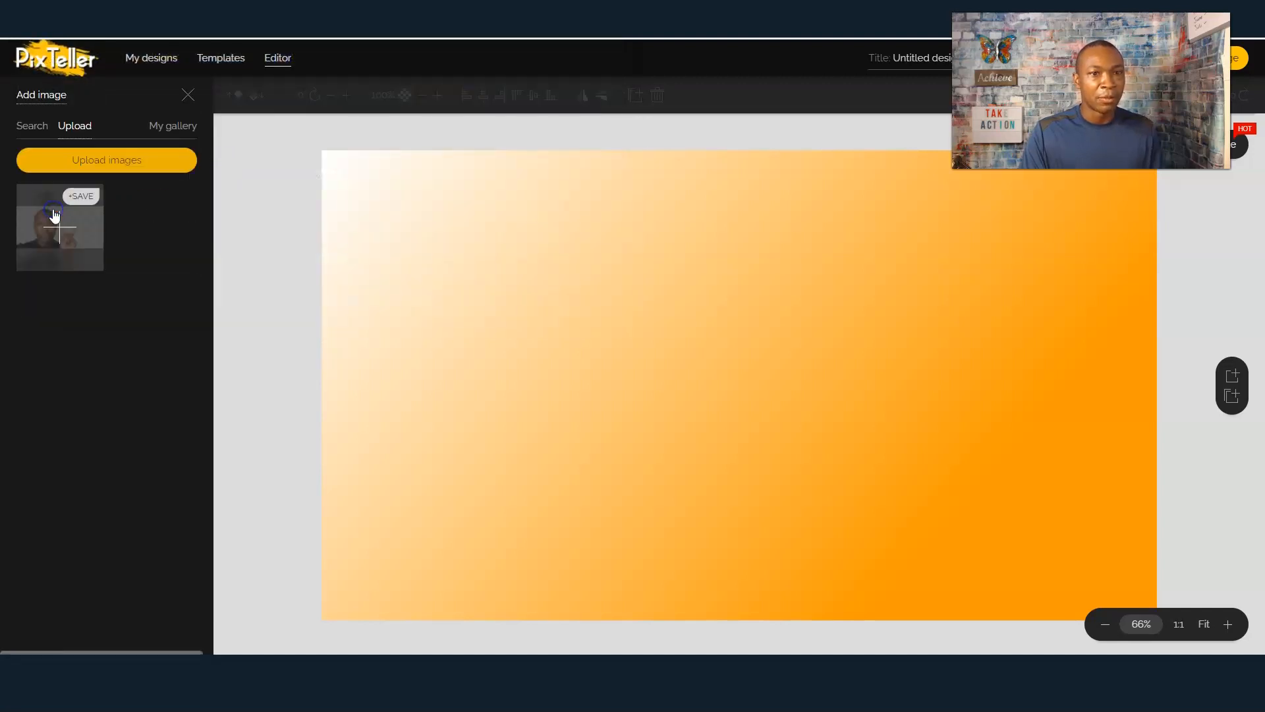
Step: Add the uploaded cut-out photo to the canvas and enlarge it to about 829 × 404 at about X 53, Y 406
left_click(53, 230)
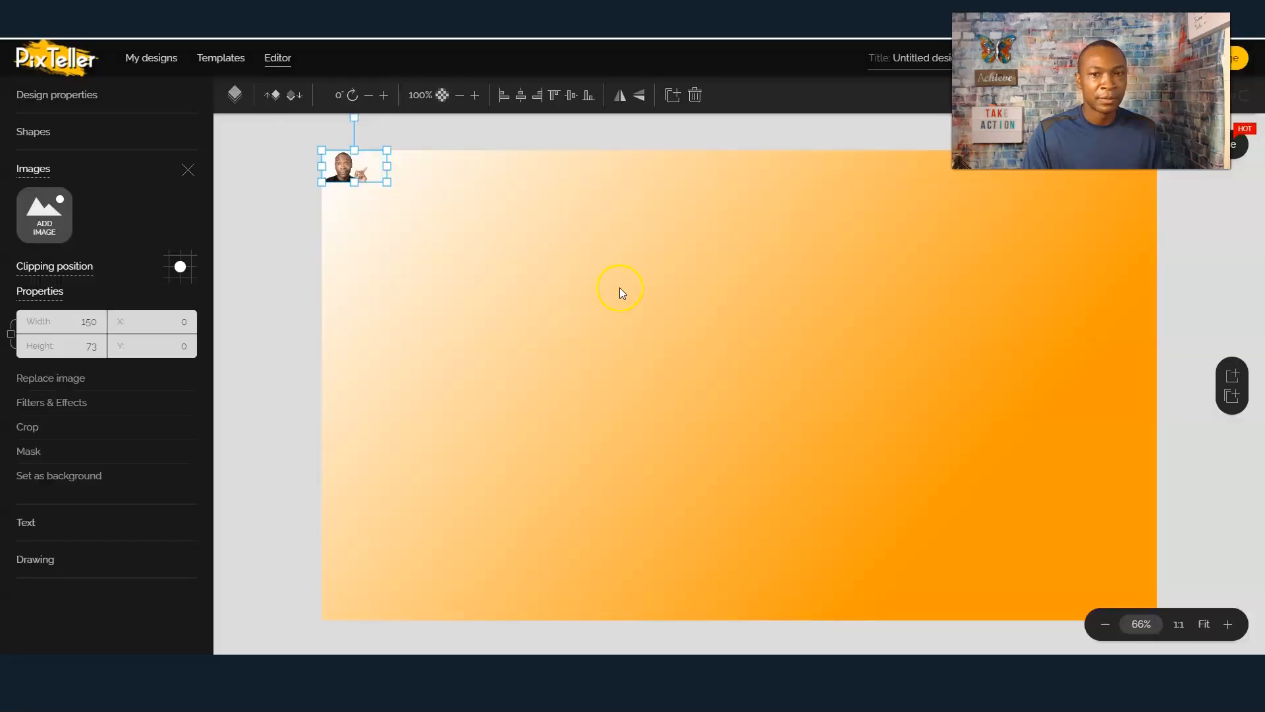
left_click_drag(367, 168, 584, 627)
left_click_drag(548, 395, 527, 436)
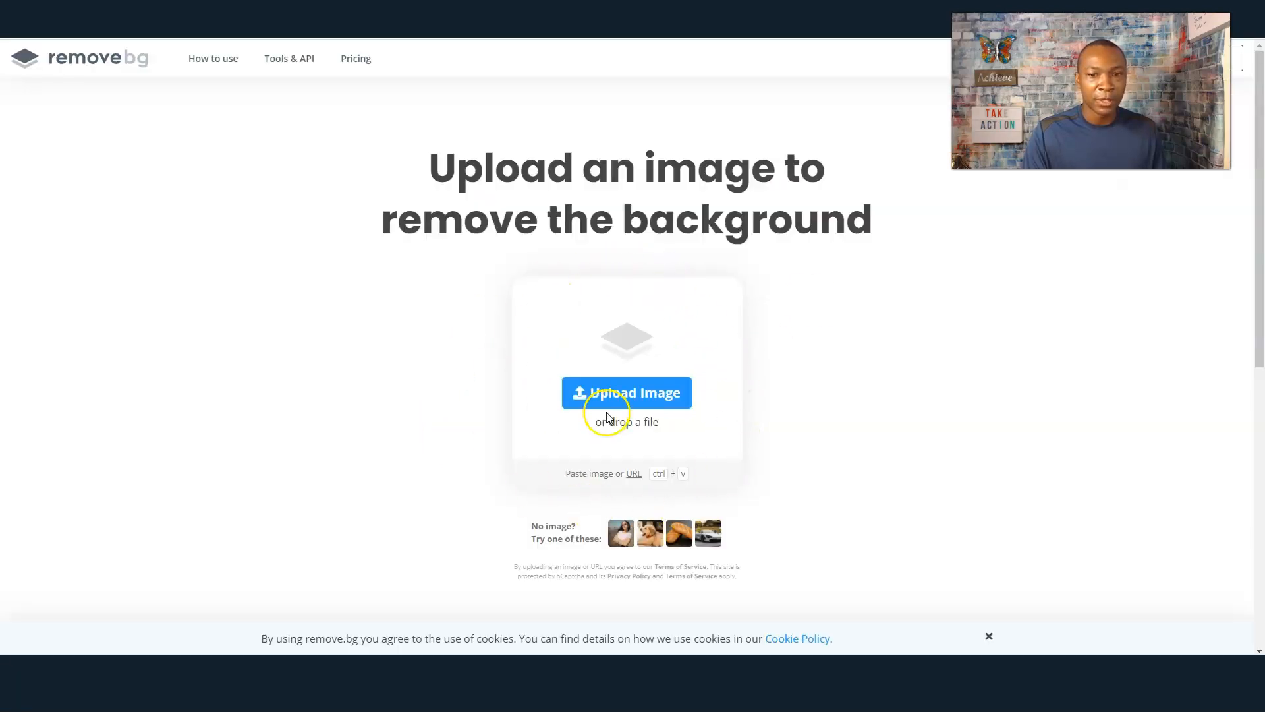
Step: Switch to remove.bg, upload the "800 again" photo and compare its original with the background-removed version
left_click(626, 392)
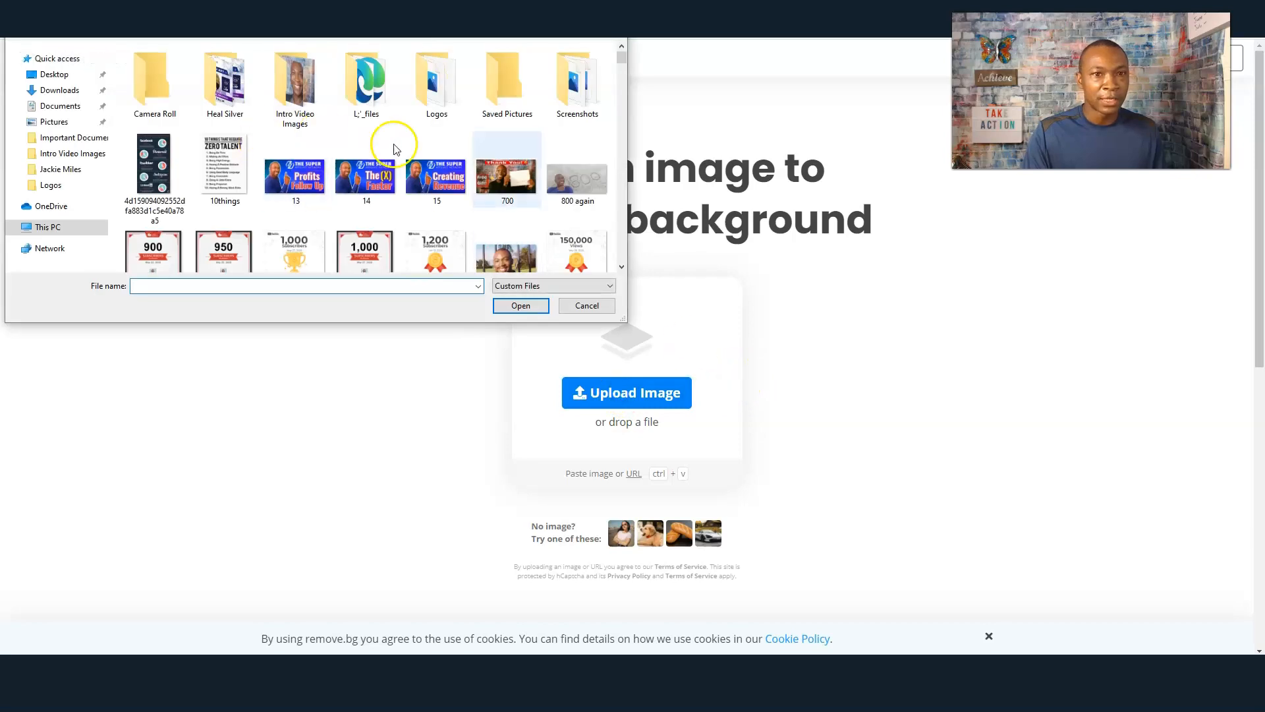
double_click(575, 181)
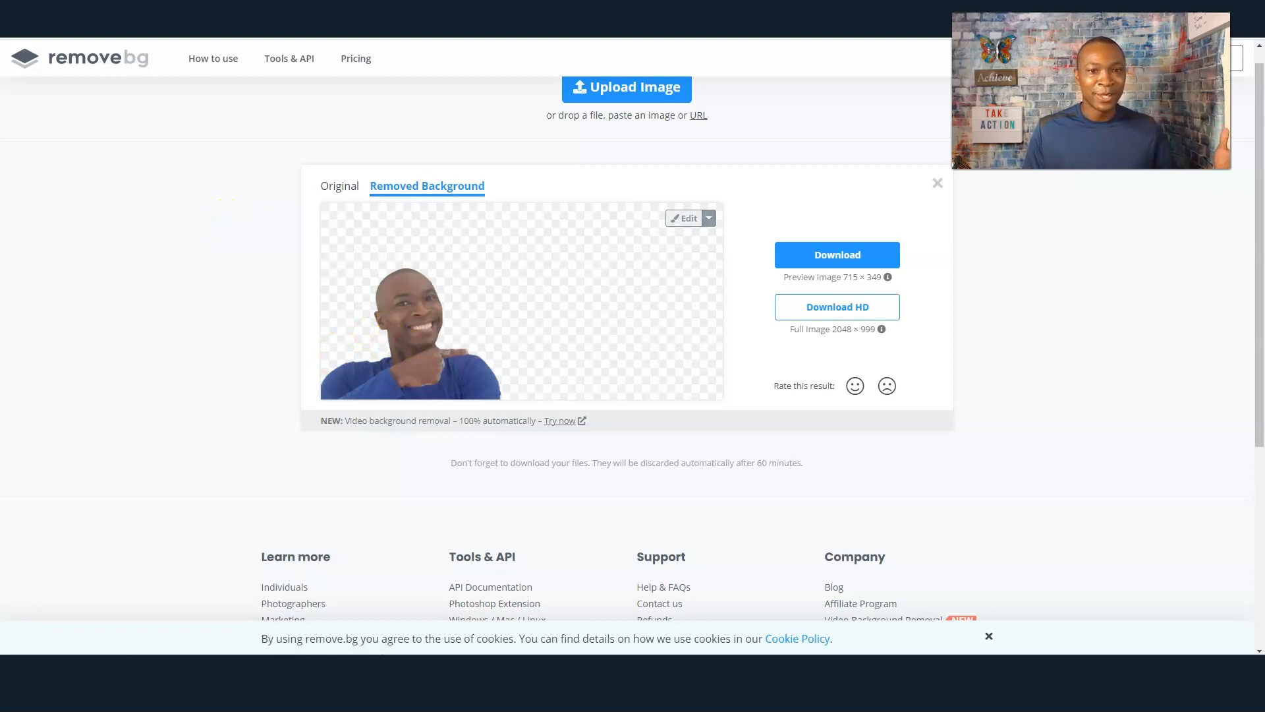
left_click(344, 191)
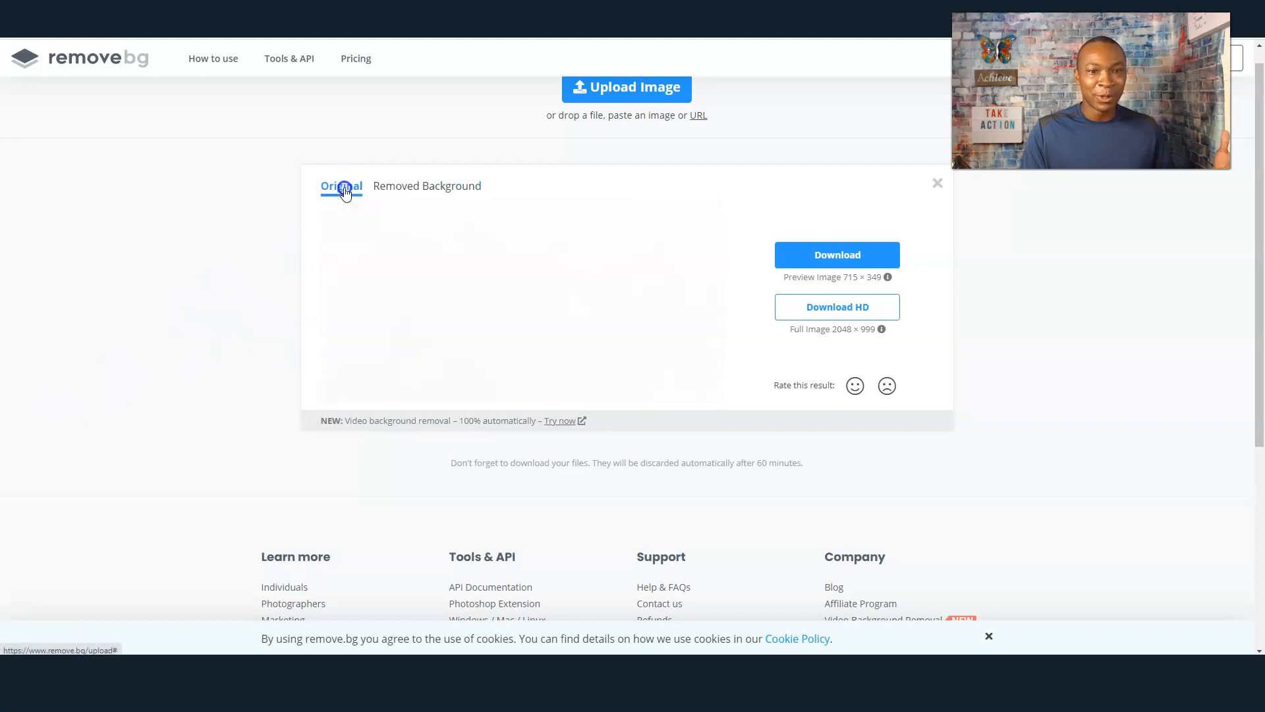
left_click(413, 188)
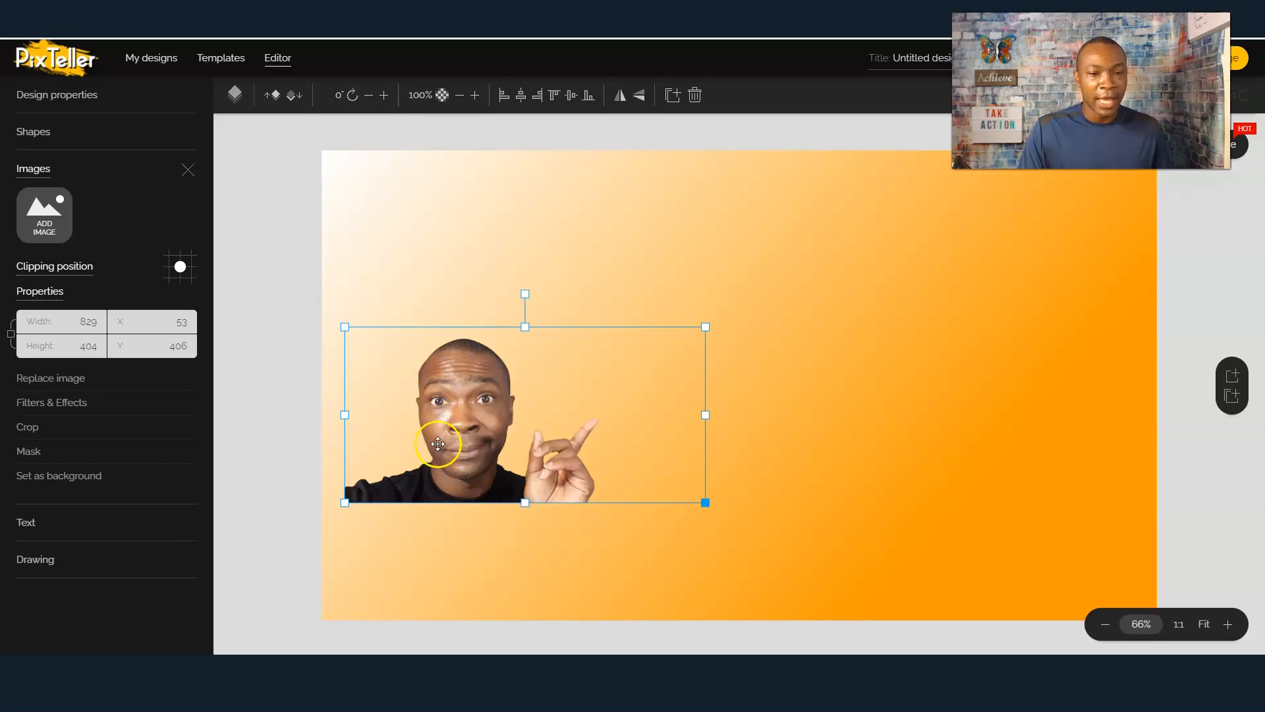
Step: Stretch the cut-out photo on the PixTeller canvas to about 548 px high and reposition it in the lower-left area
left_click_drag(427, 430, 408, 467)
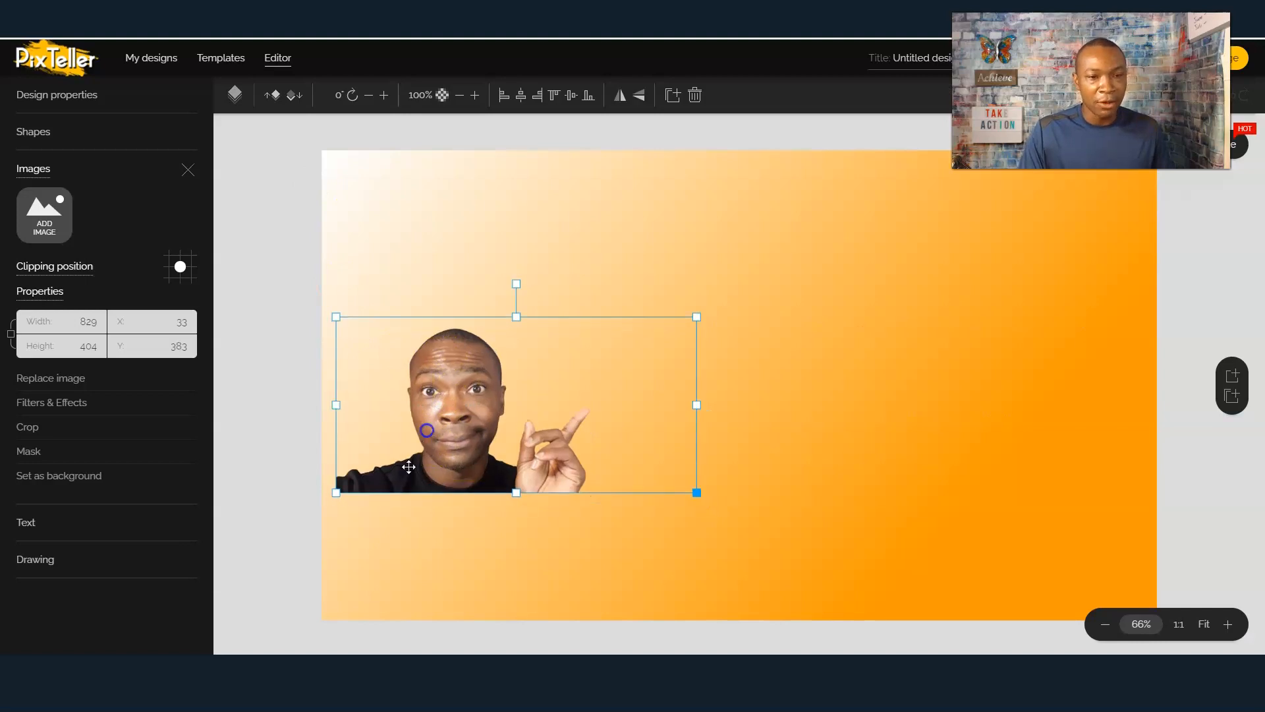
left_click_drag(485, 454, 517, 610)
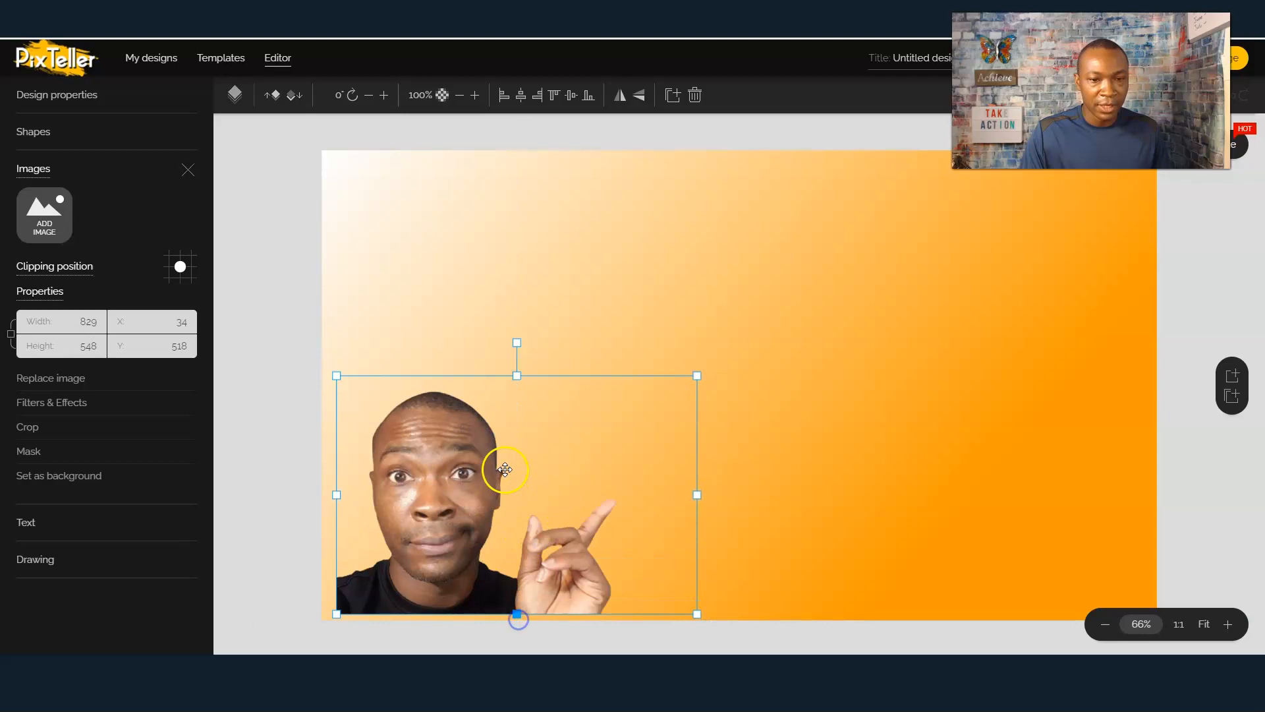
left_click_drag(502, 467, 521, 410)
Step: Enlarge the cut-out photo to about 1110 × 733 and move it to about X 37, Y 303
left_click(707, 318)
left_click(506, 451)
left_click_drag(715, 318, 829, 228)
left_click_drag(525, 381, 512, 457)
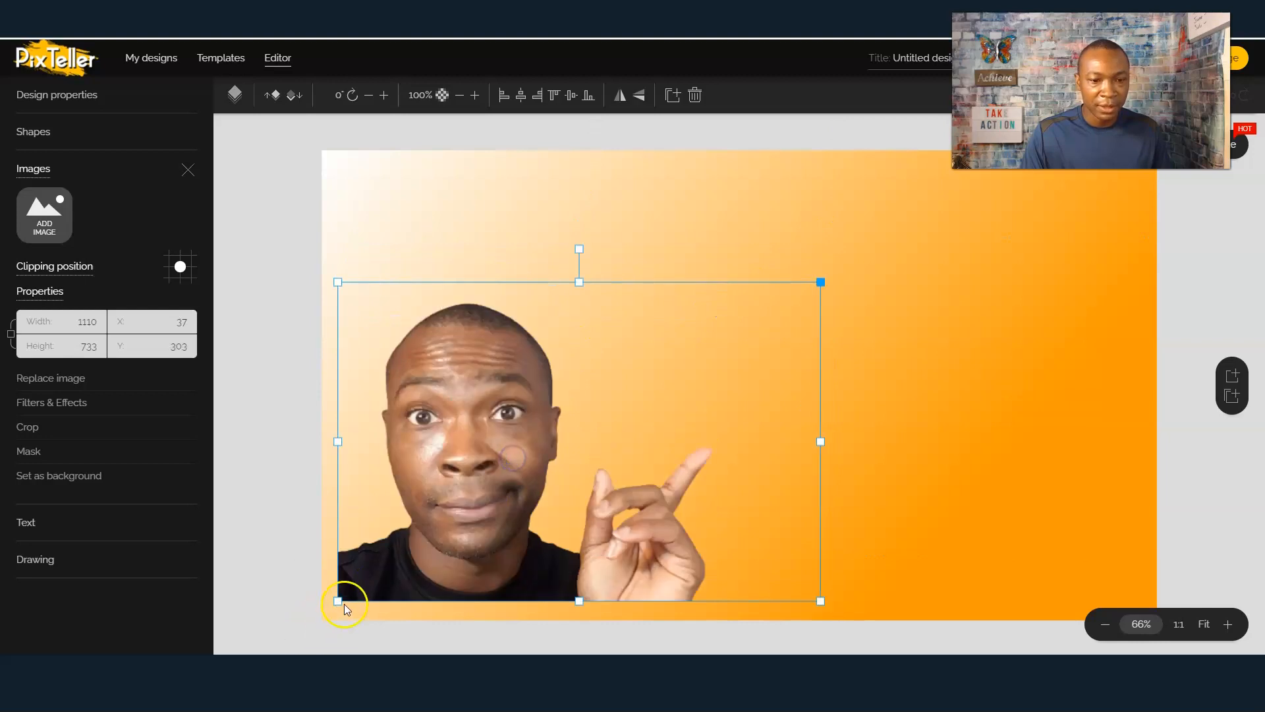
Step: Extend the photo into the canvas's lower-left corner and enlarge it to about 1377 × 910 at X -17, Y 170
left_click_drag(338, 600, 318, 615)
left_click_drag(454, 570, 465, 571)
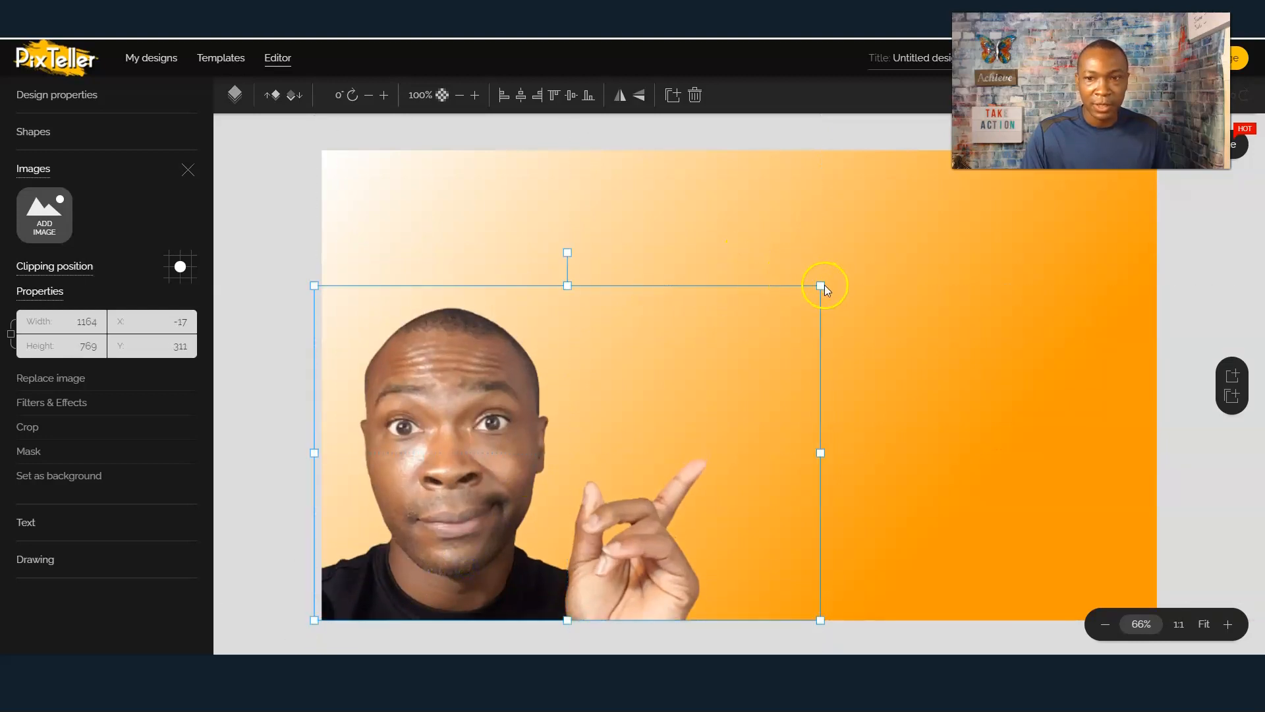
left_click_drag(822, 286, 912, 221)
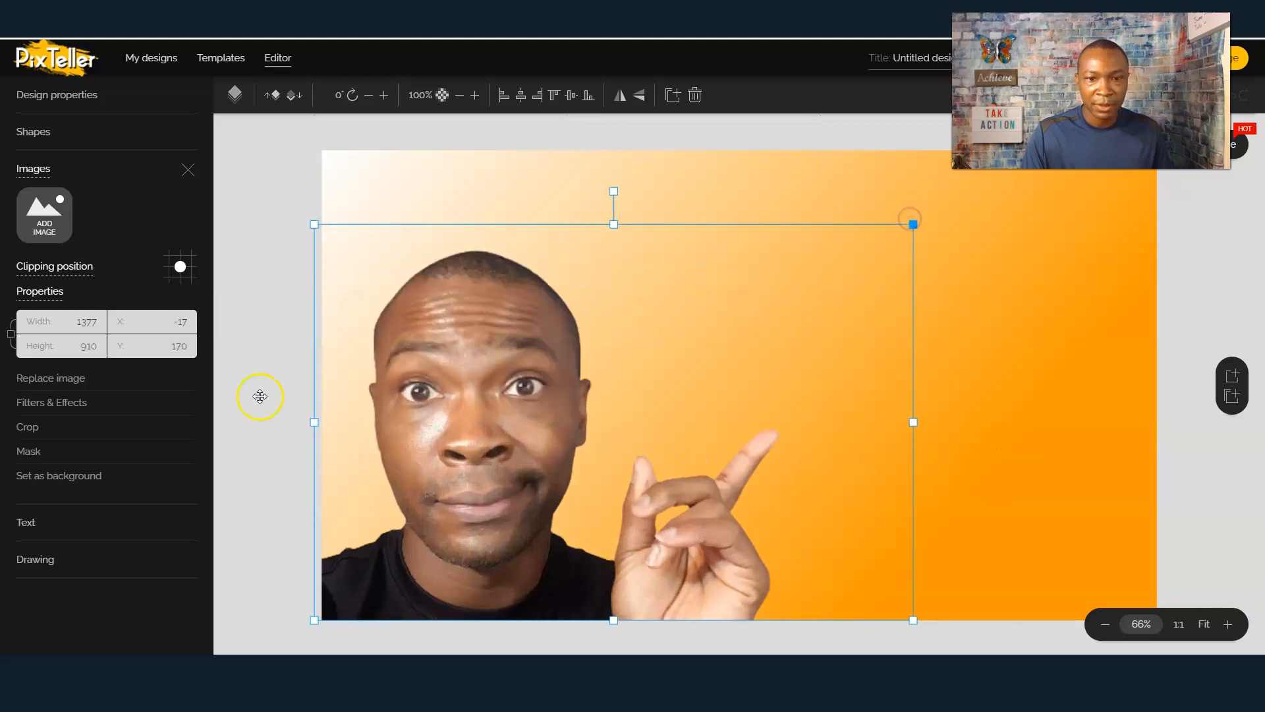
left_click(280, 429)
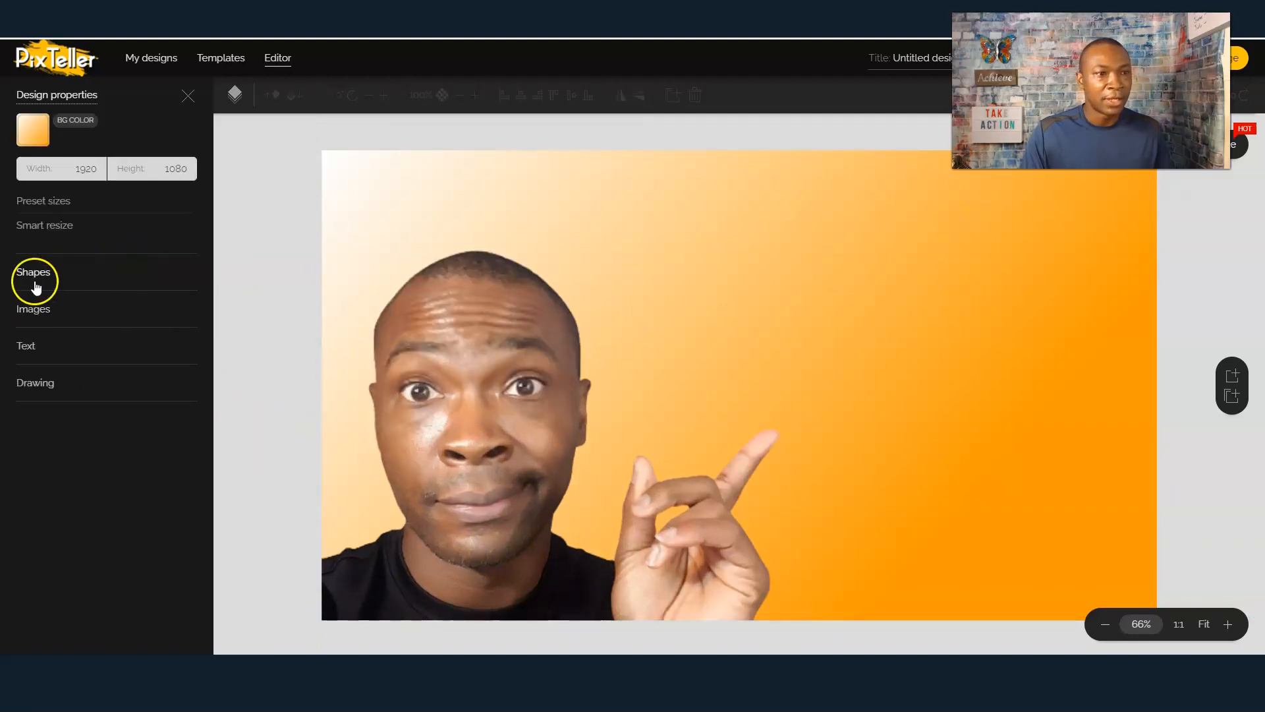
Step: Add a text element reading "Take Action" and place it beside the photo at about X 1245, Y 303
left_click(26, 345)
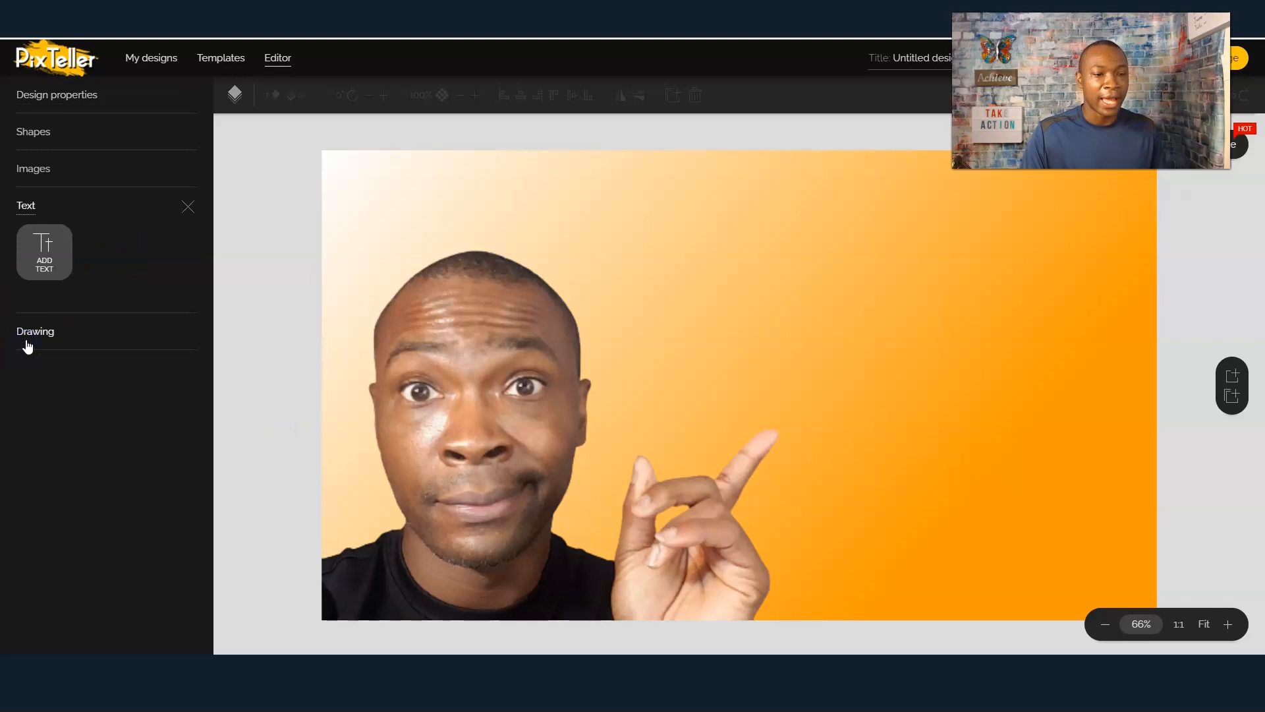
left_click(51, 257)
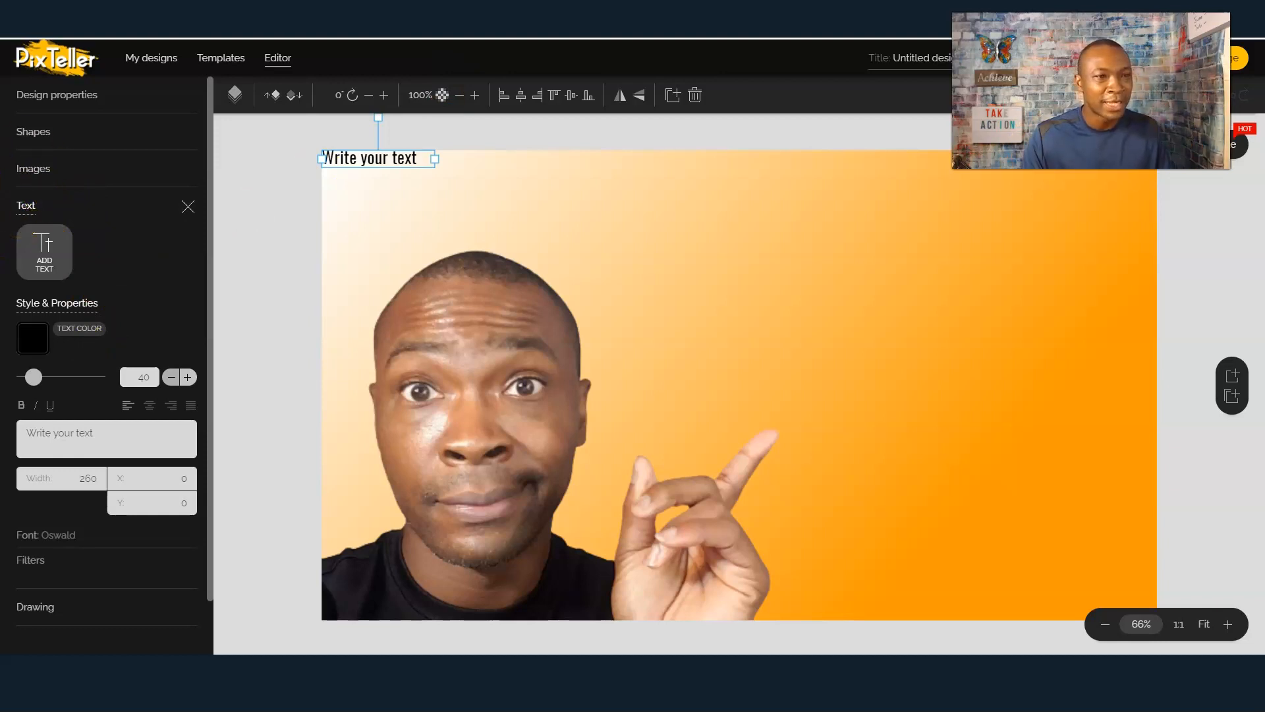
left_click(63, 441)
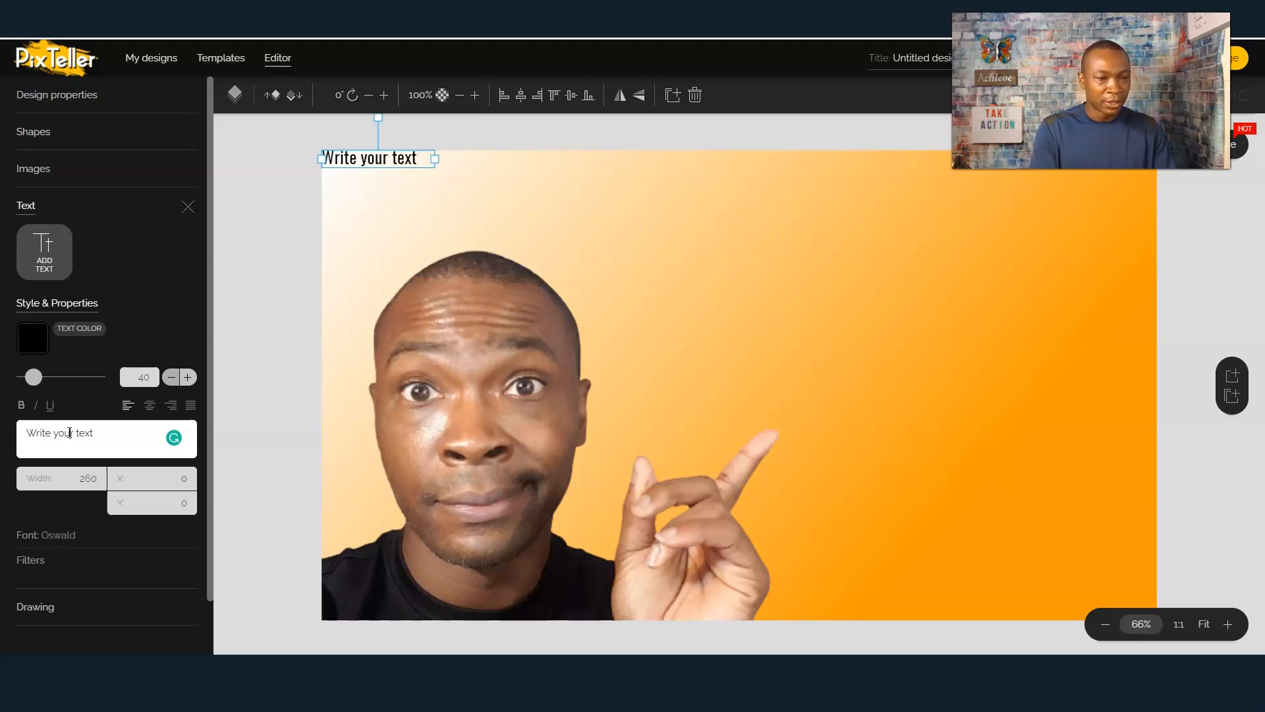
triple_click(110, 432)
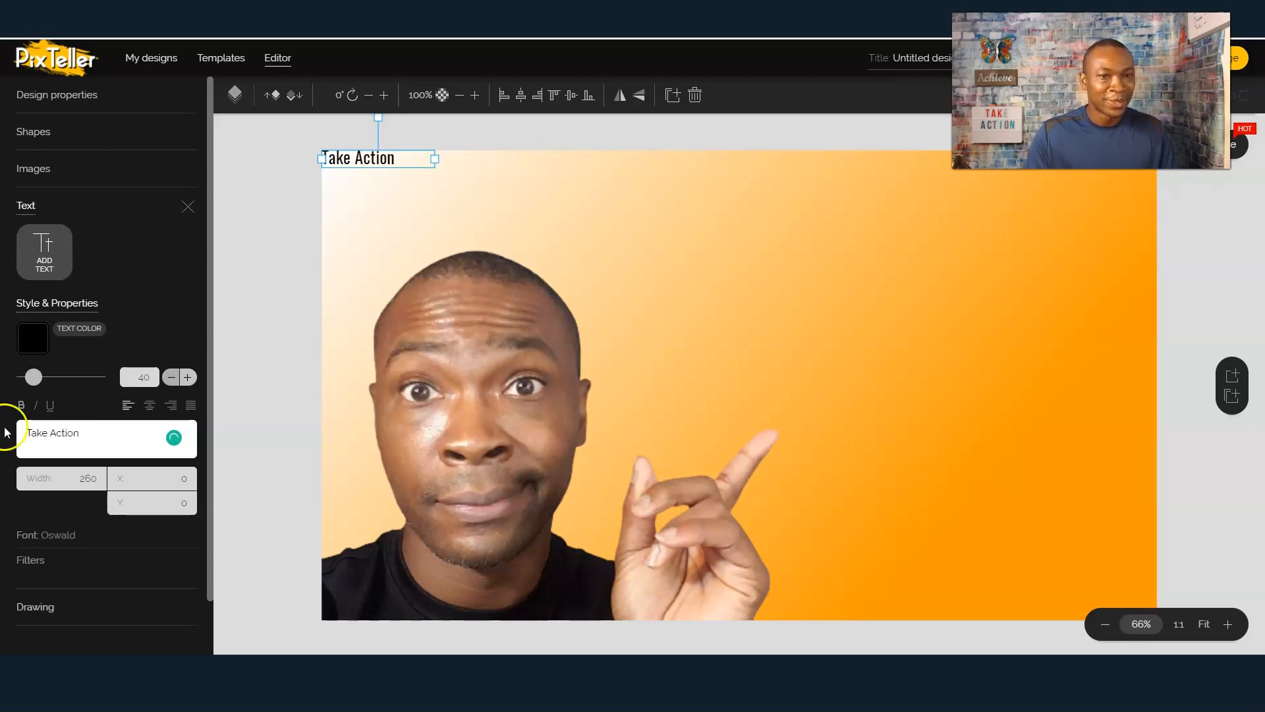
left_click_drag(396, 158, 945, 290)
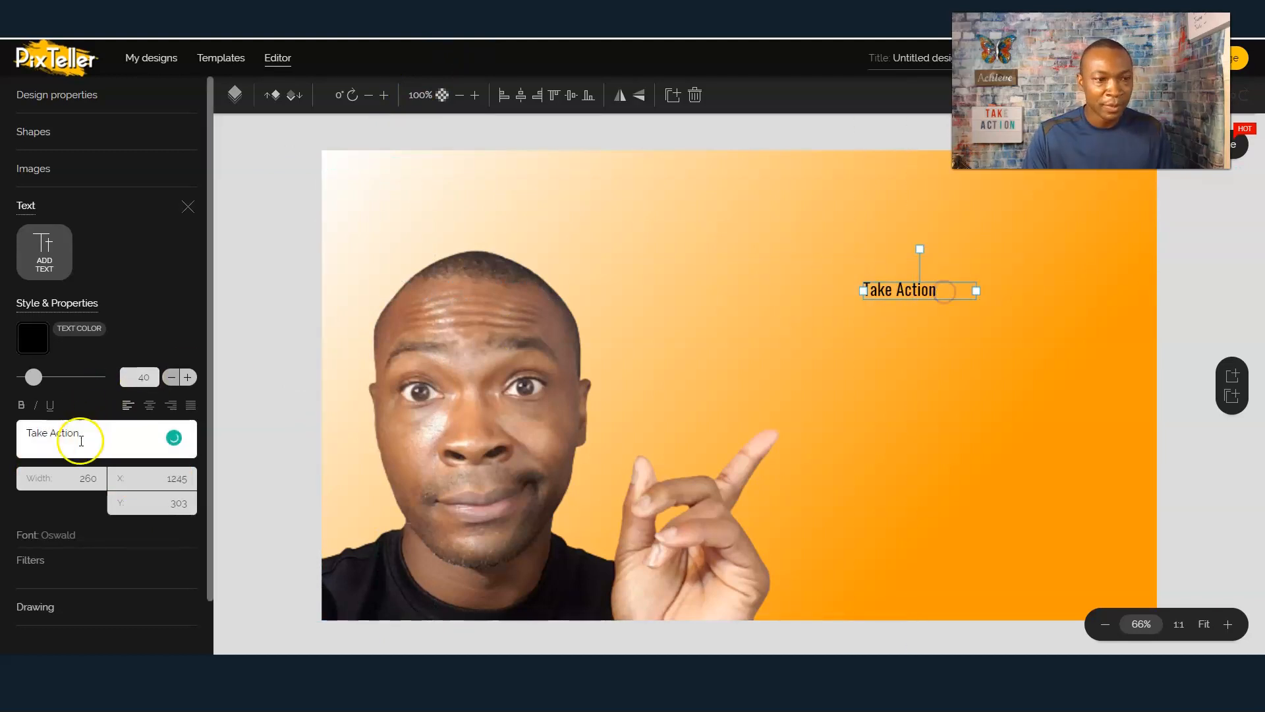
Step: Set the "Take Action" text to the Adam Pro font at size 154
left_click(43, 535)
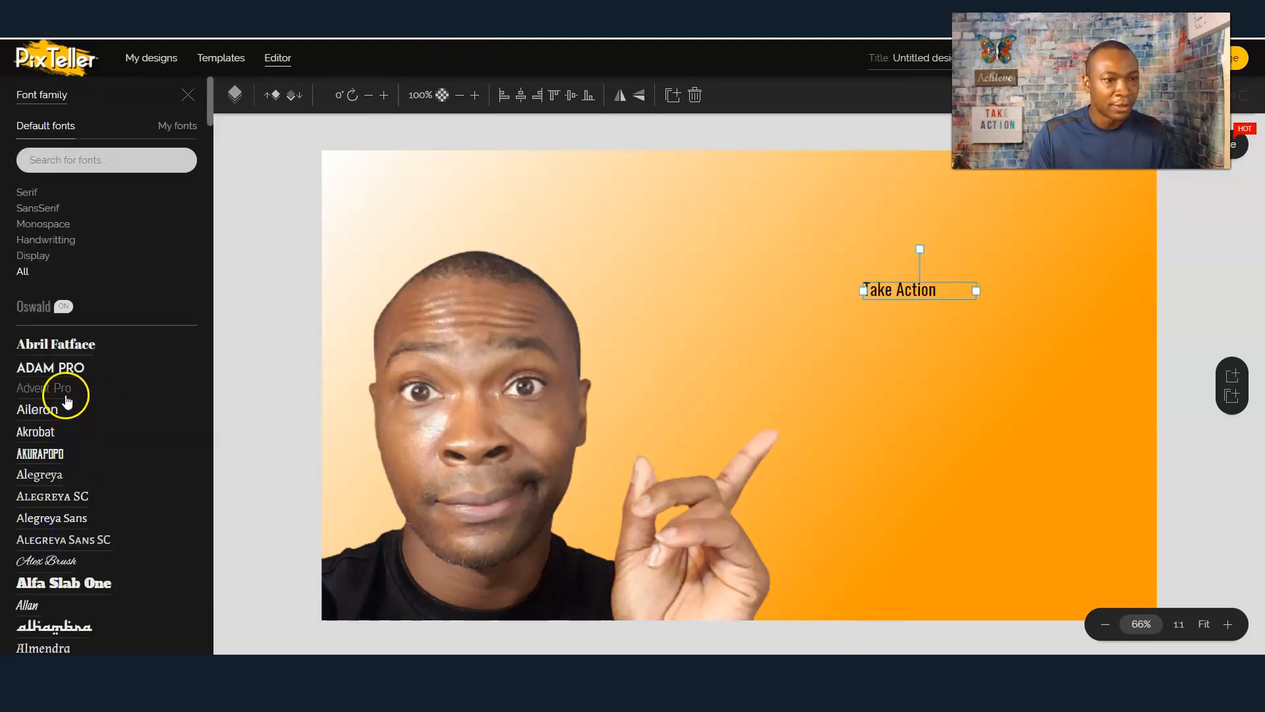
left_click(60, 368)
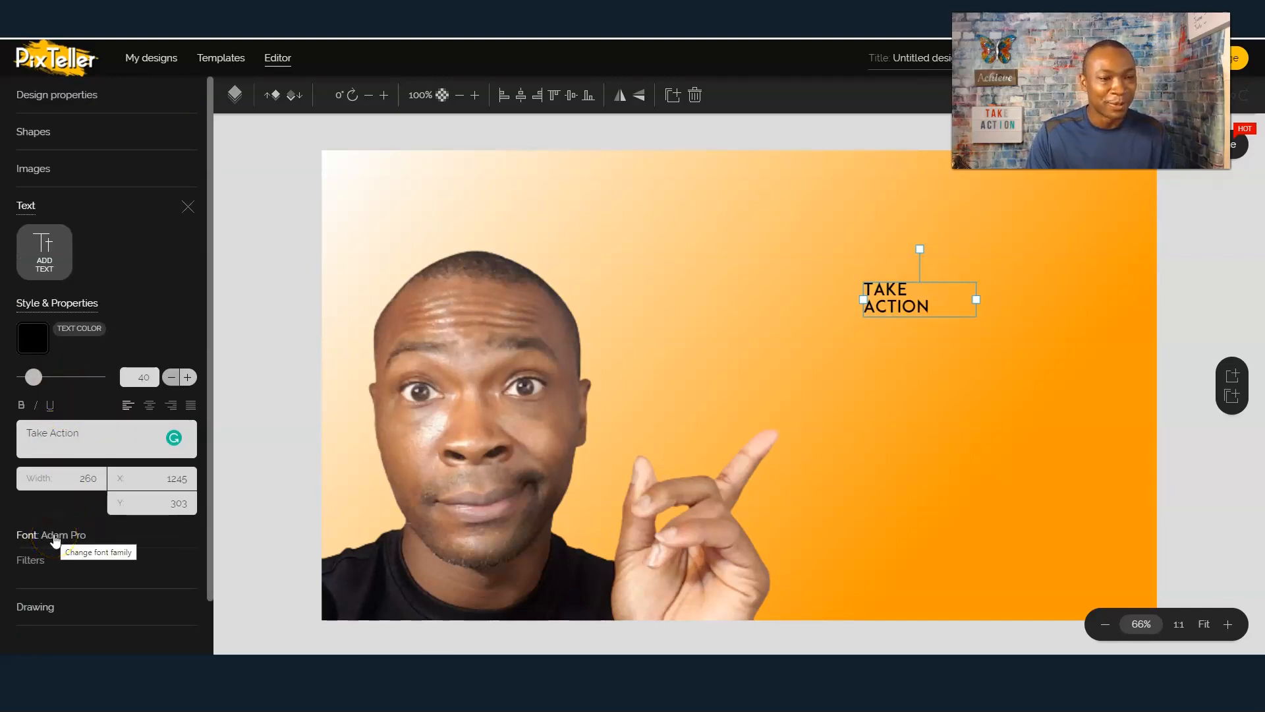
left_click_drag(34, 380, 60, 377)
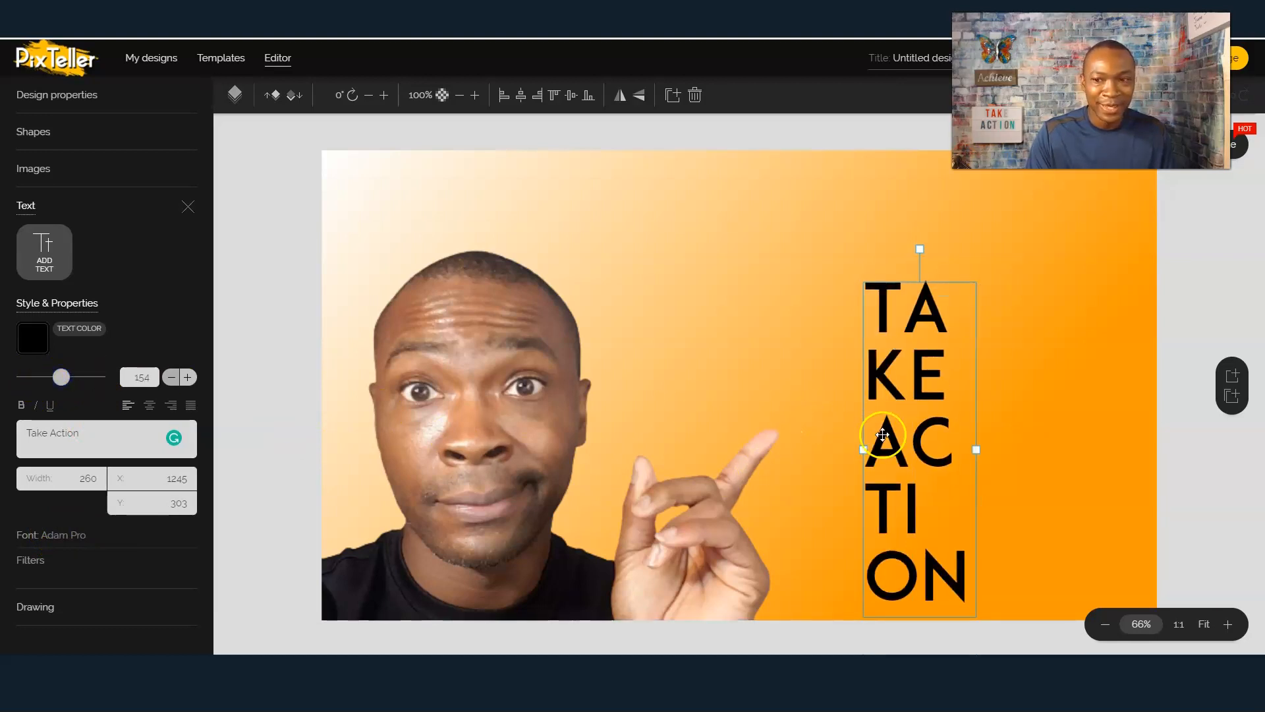
Step: Widen the "Take Action" text box to about 869 and position it at about X 926, Y 282
left_click_drag(977, 449, 936, 341)
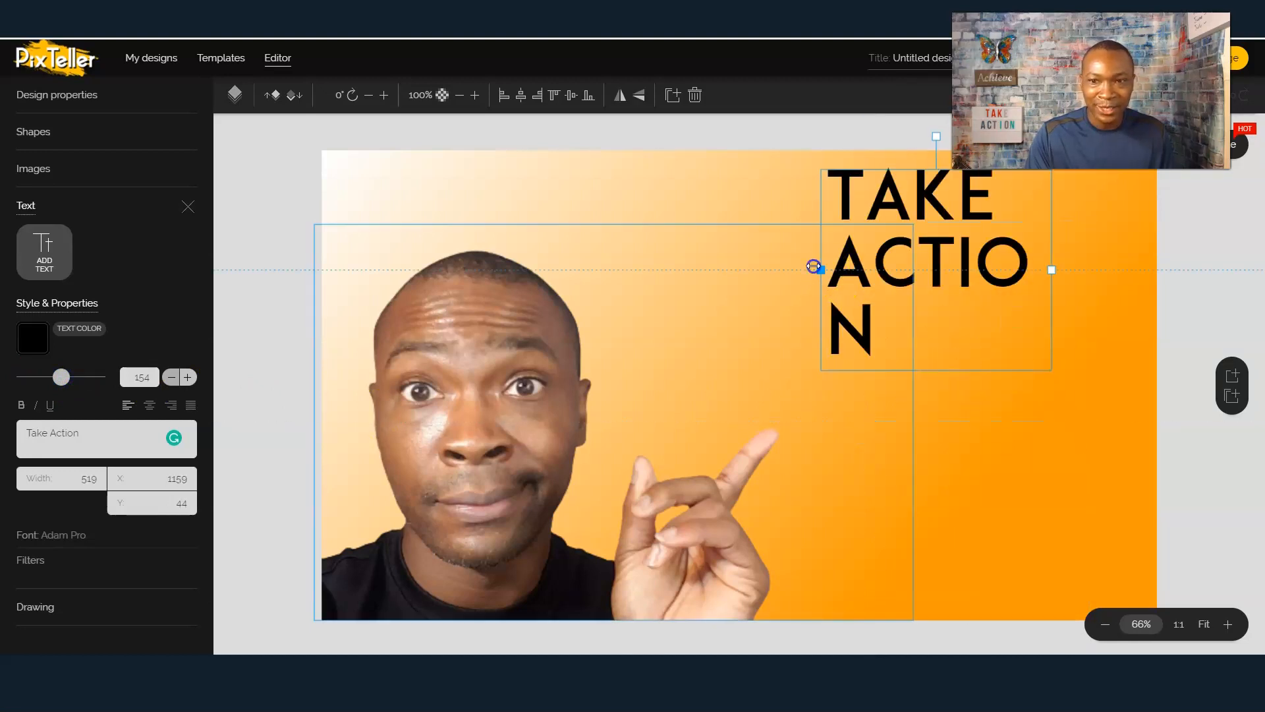
left_click_drag(813, 266, 672, 264)
left_click_drag(847, 254, 891, 370)
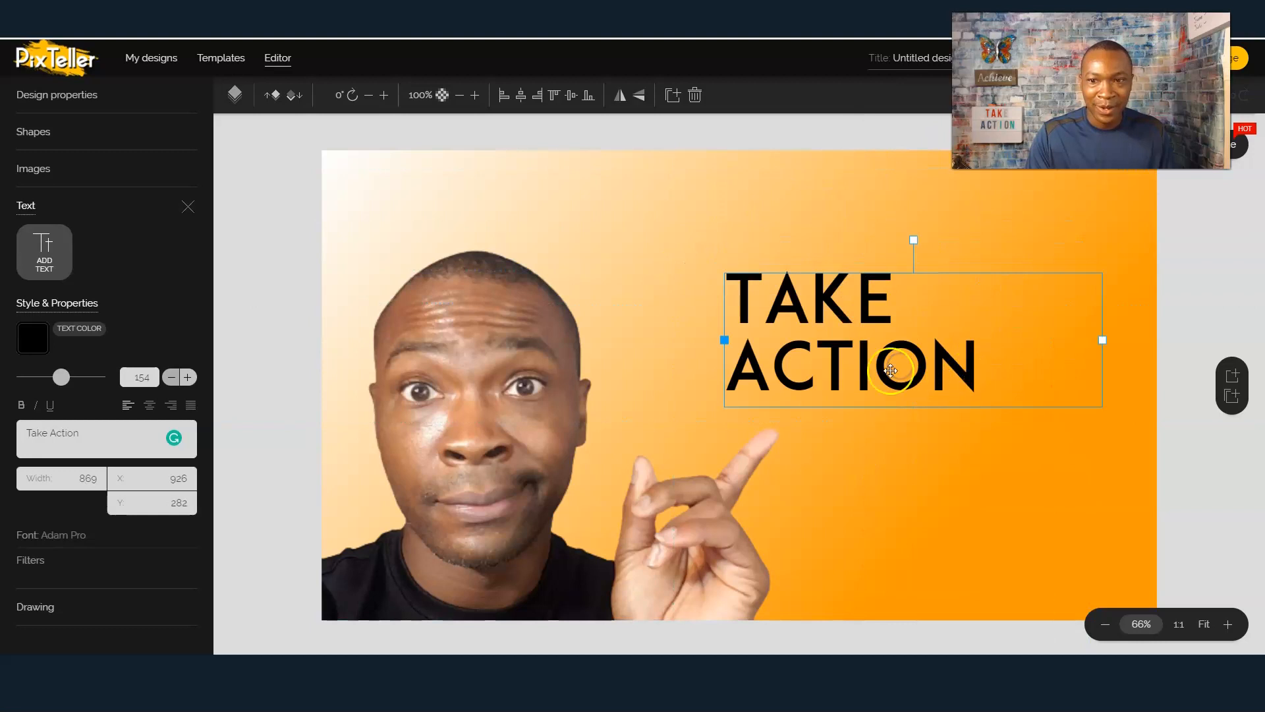
Step: Centre-align the "Take Action" text within its box and set its size to 200
left_click(150, 404)
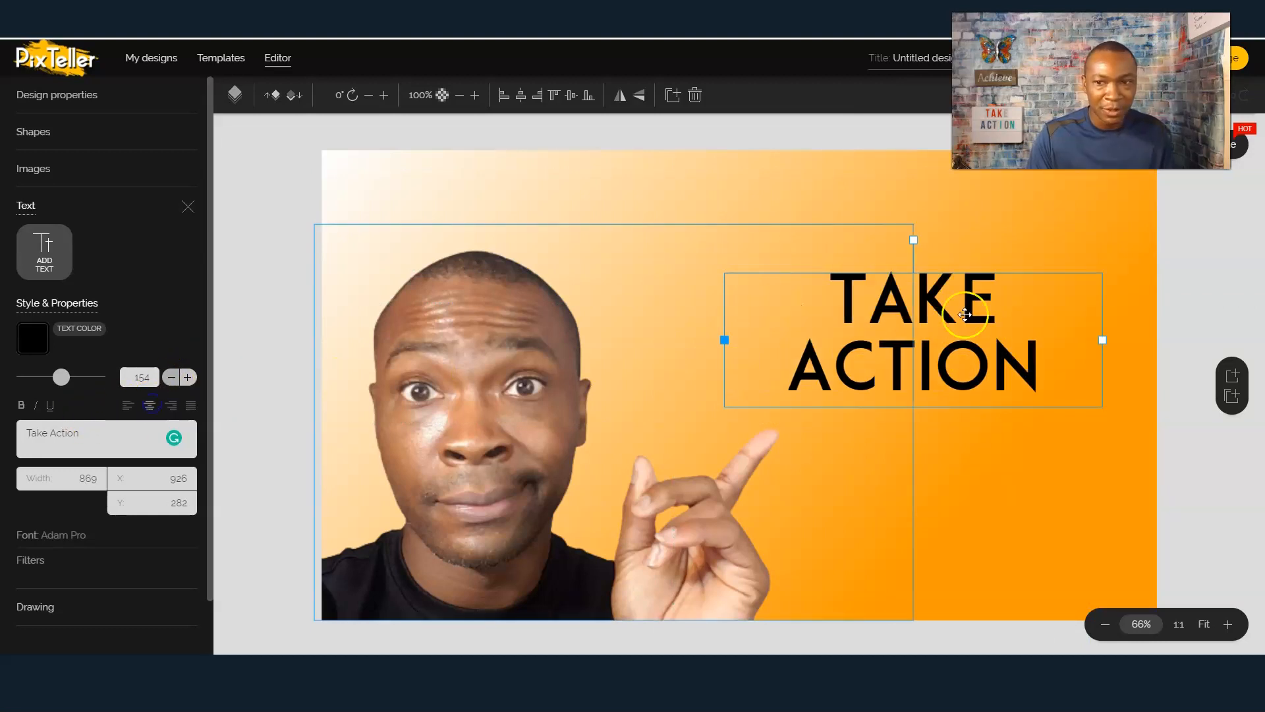
double_click(140, 376)
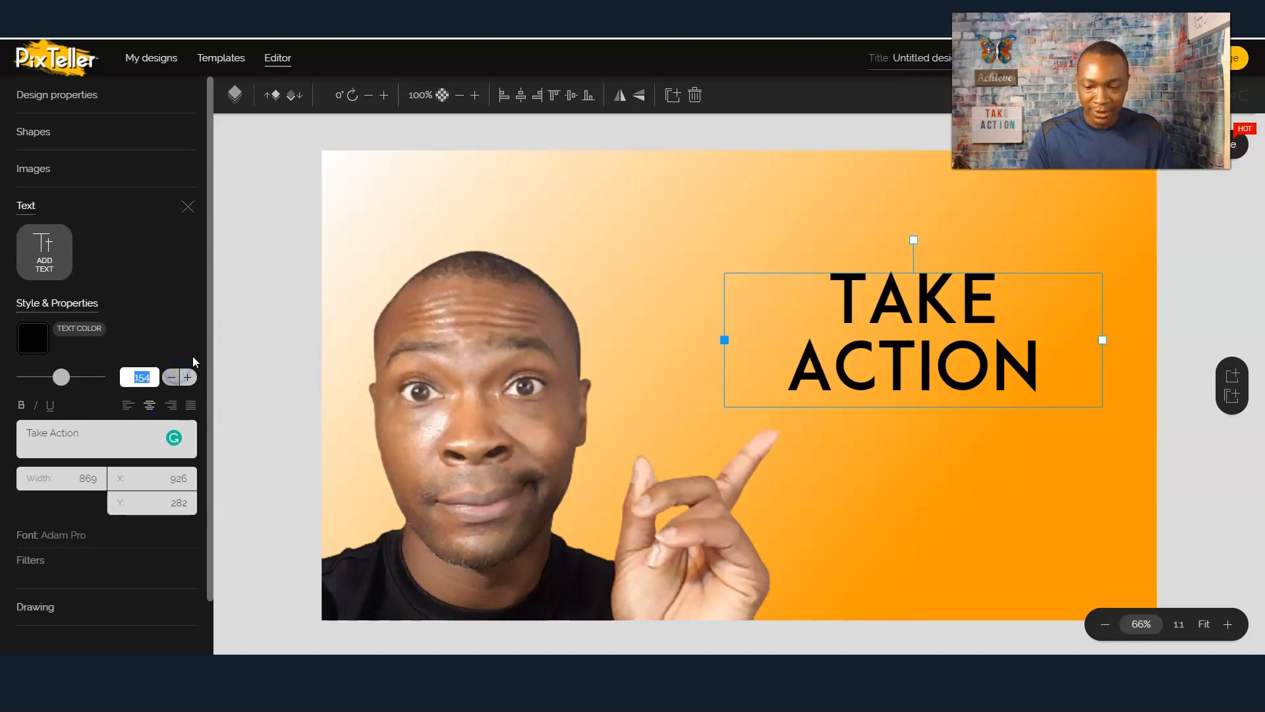
type("175")
key("Return")
left_click(146, 377)
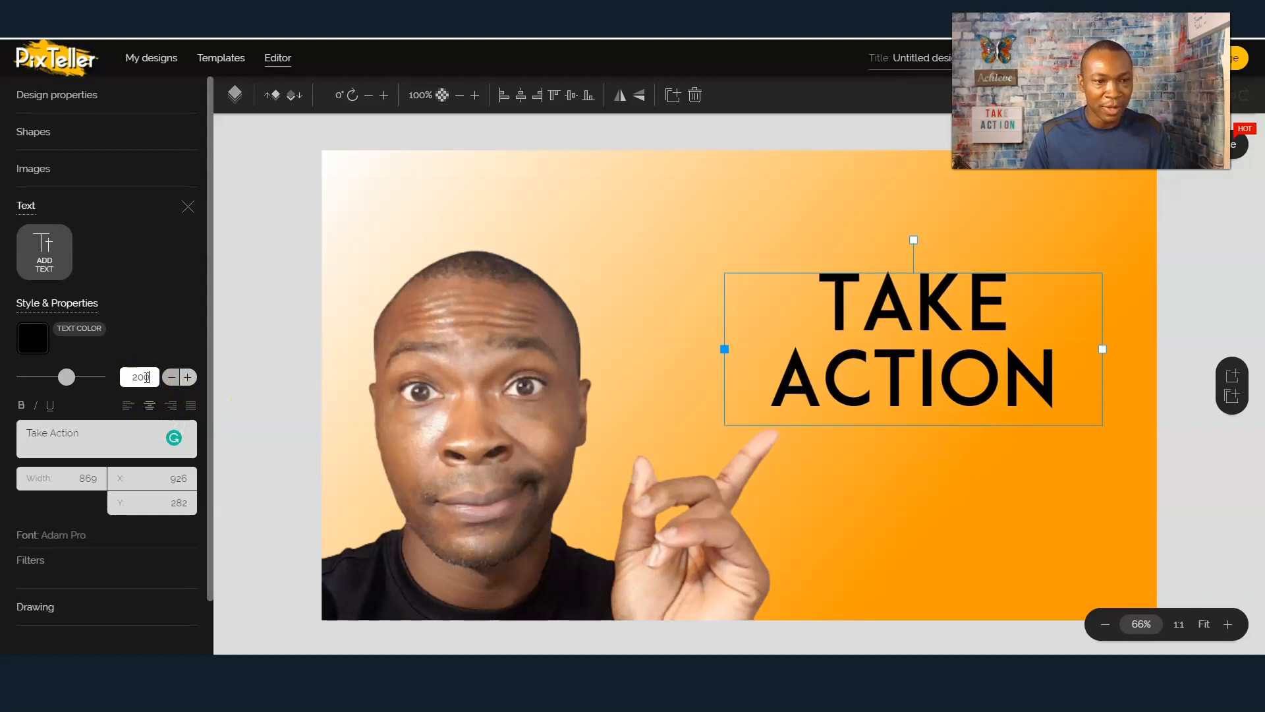
type("200")
key("Return")
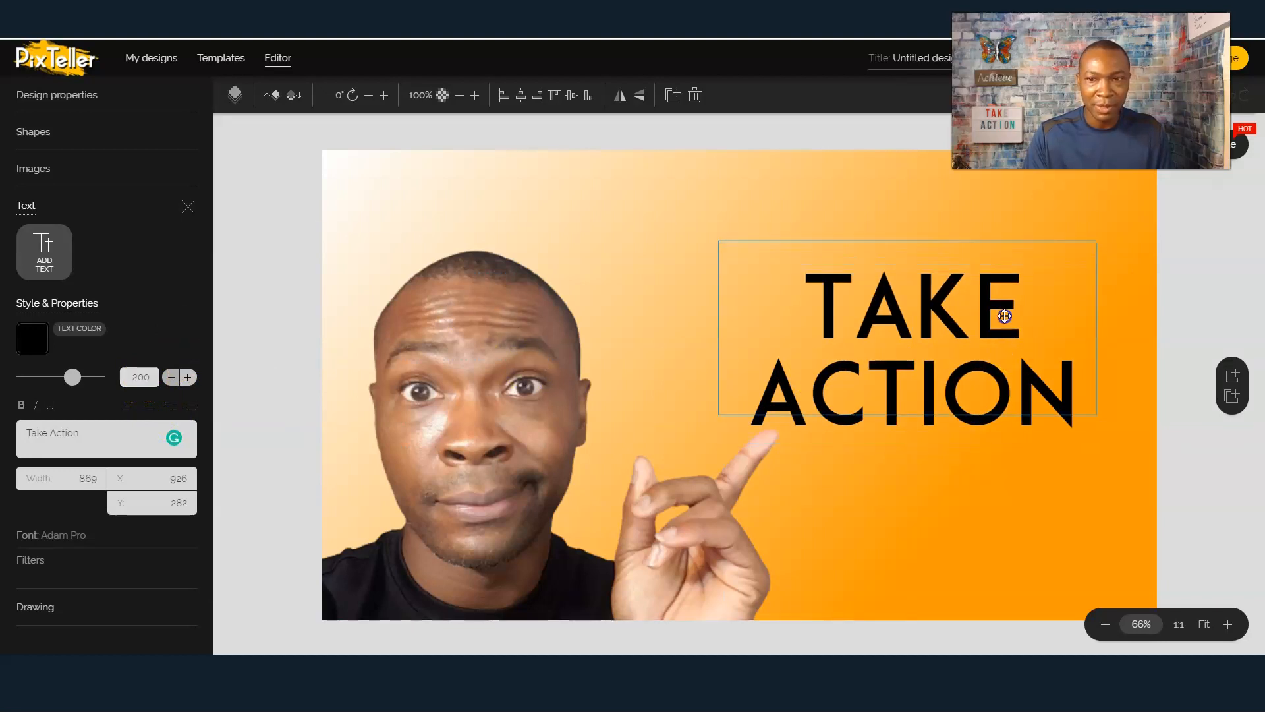
Step: Enlarge the "Take Action" text to size 220 and position it at about X 937, Y 185
left_click(1004, 316)
left_click(145, 376)
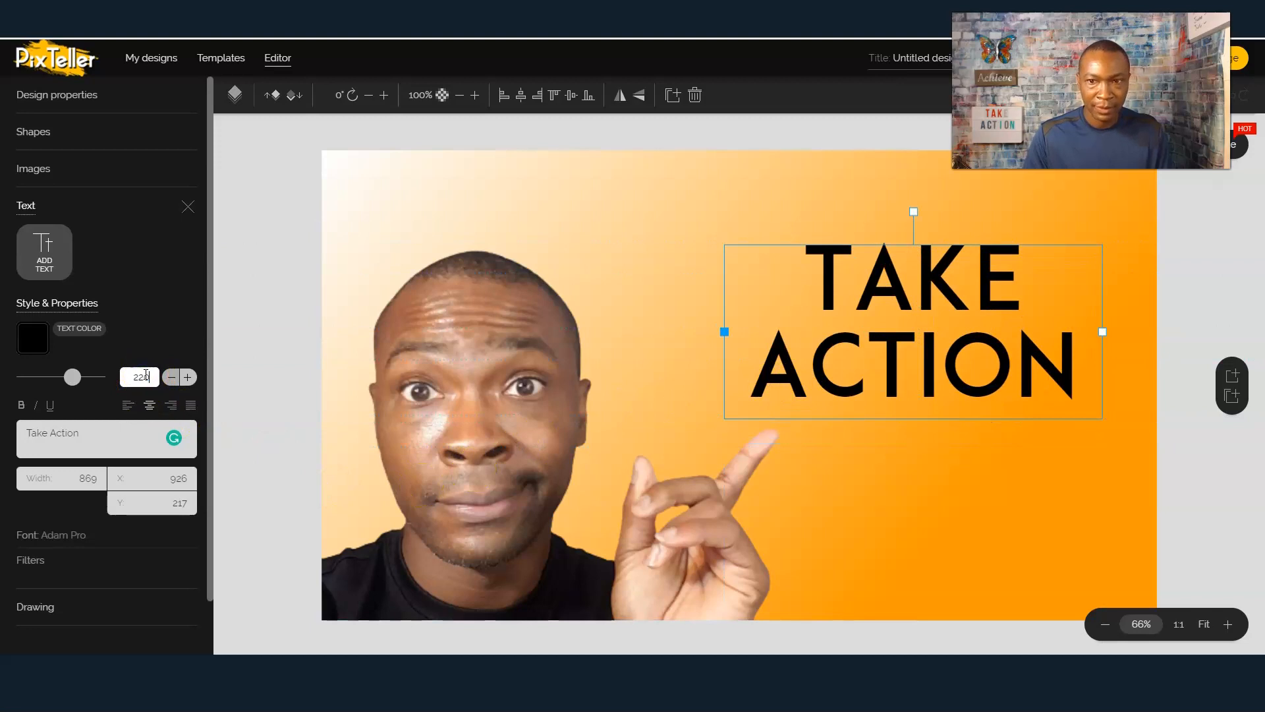
key("Return")
left_click(908, 349)
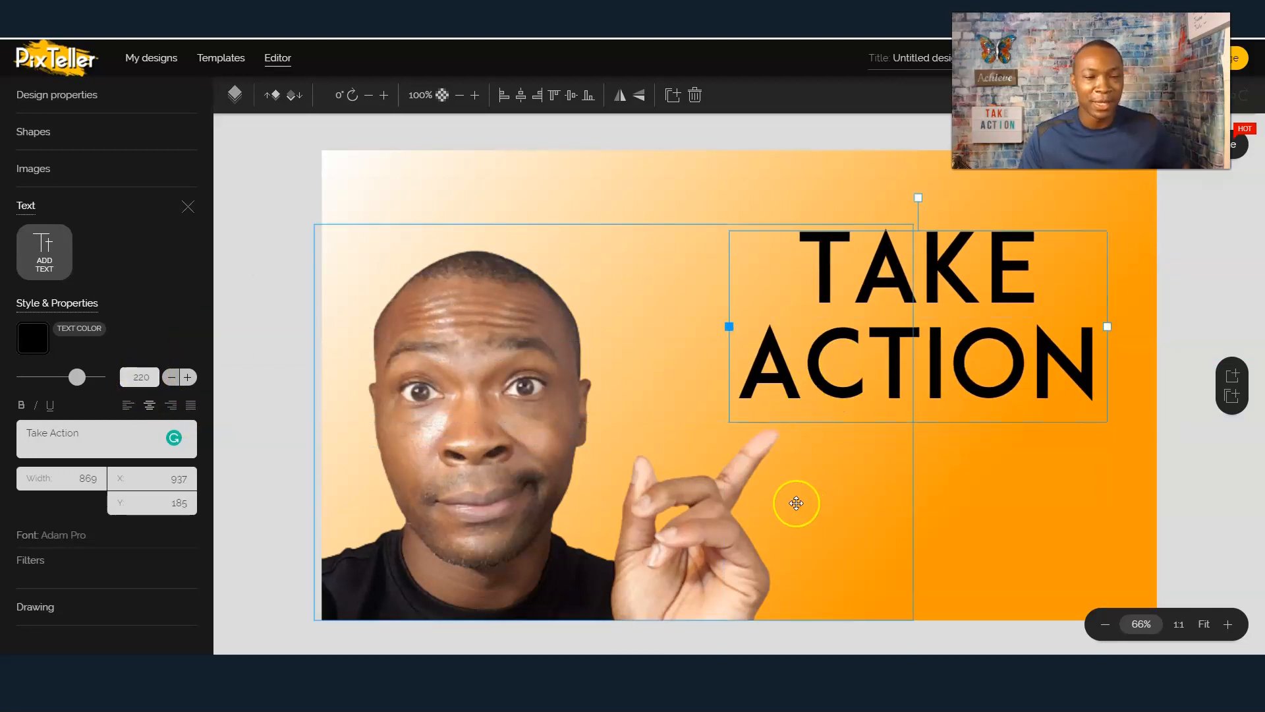
Step: Add a white border of size 2 to the "Take Action" text
left_click(33, 560)
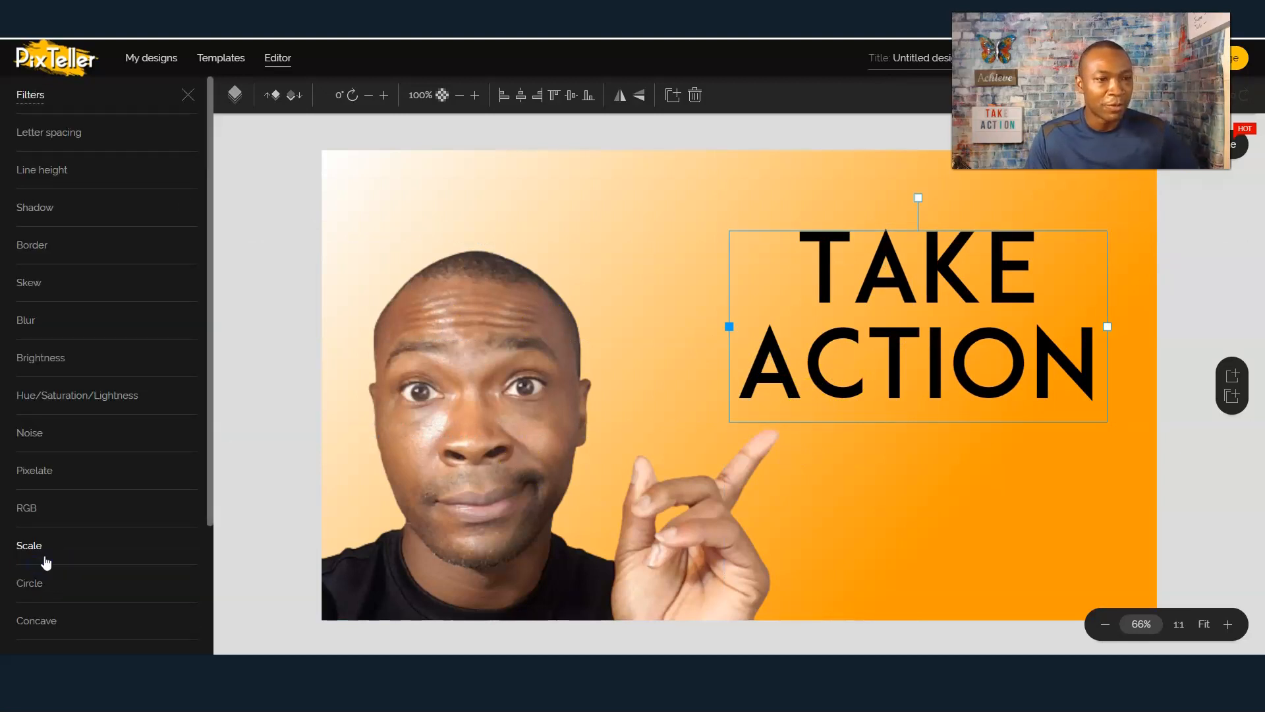
left_click(72, 399)
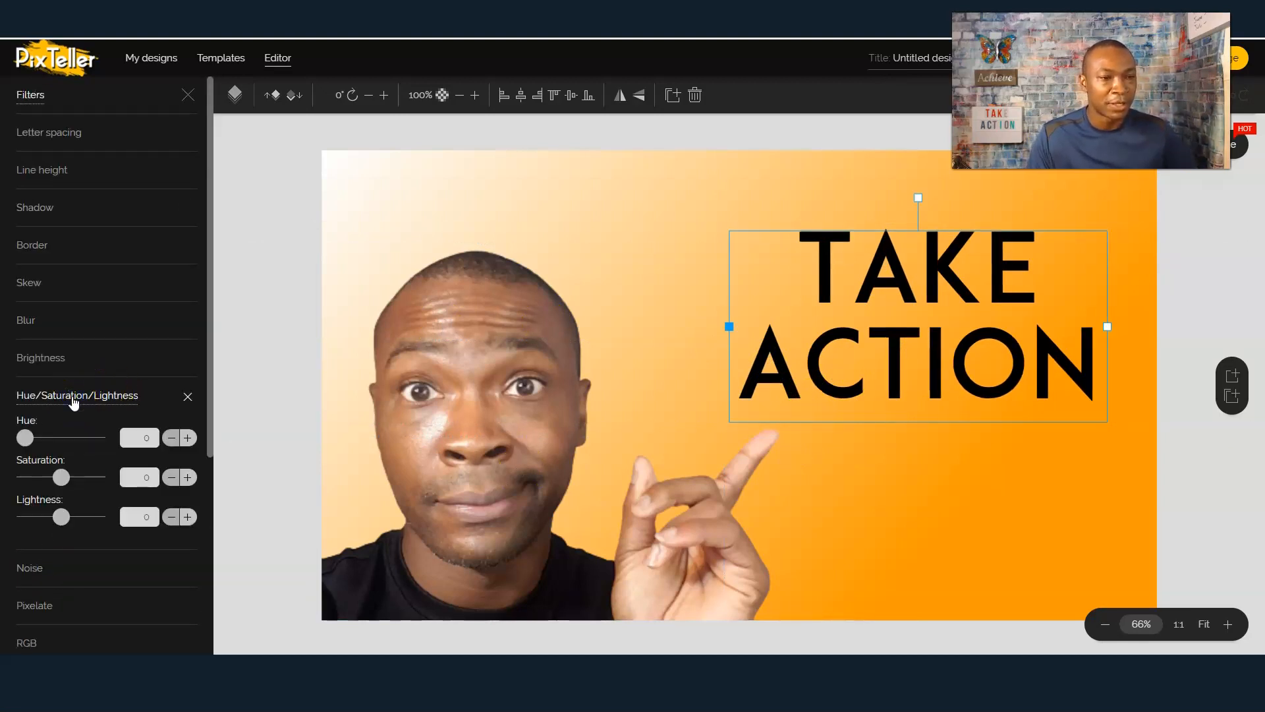
left_click(27, 253)
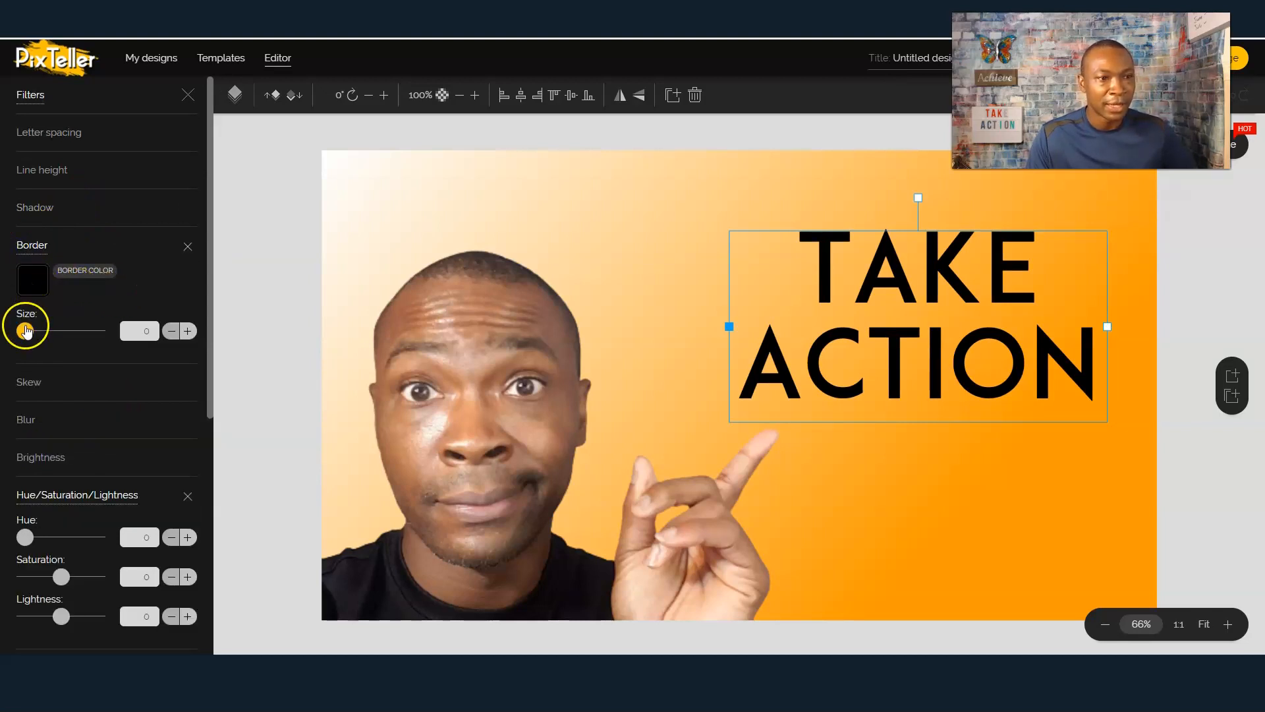
left_click(32, 280)
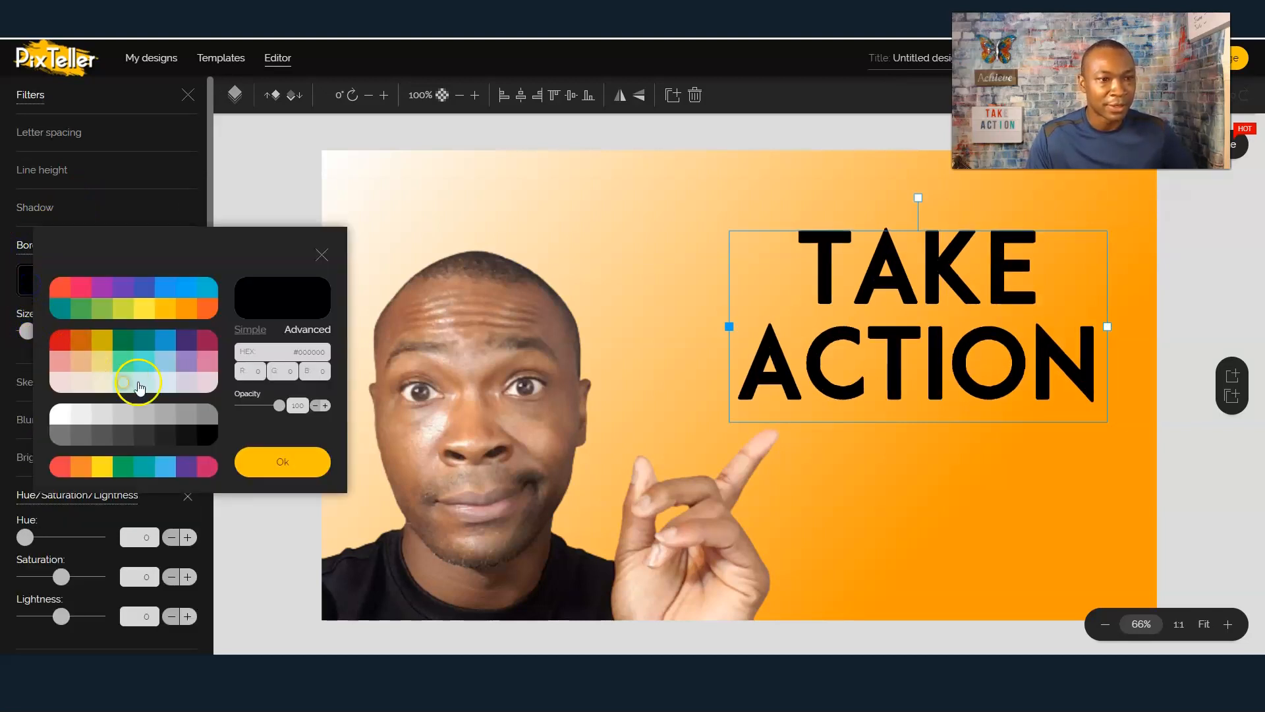
left_click(63, 414)
left_click(277, 461)
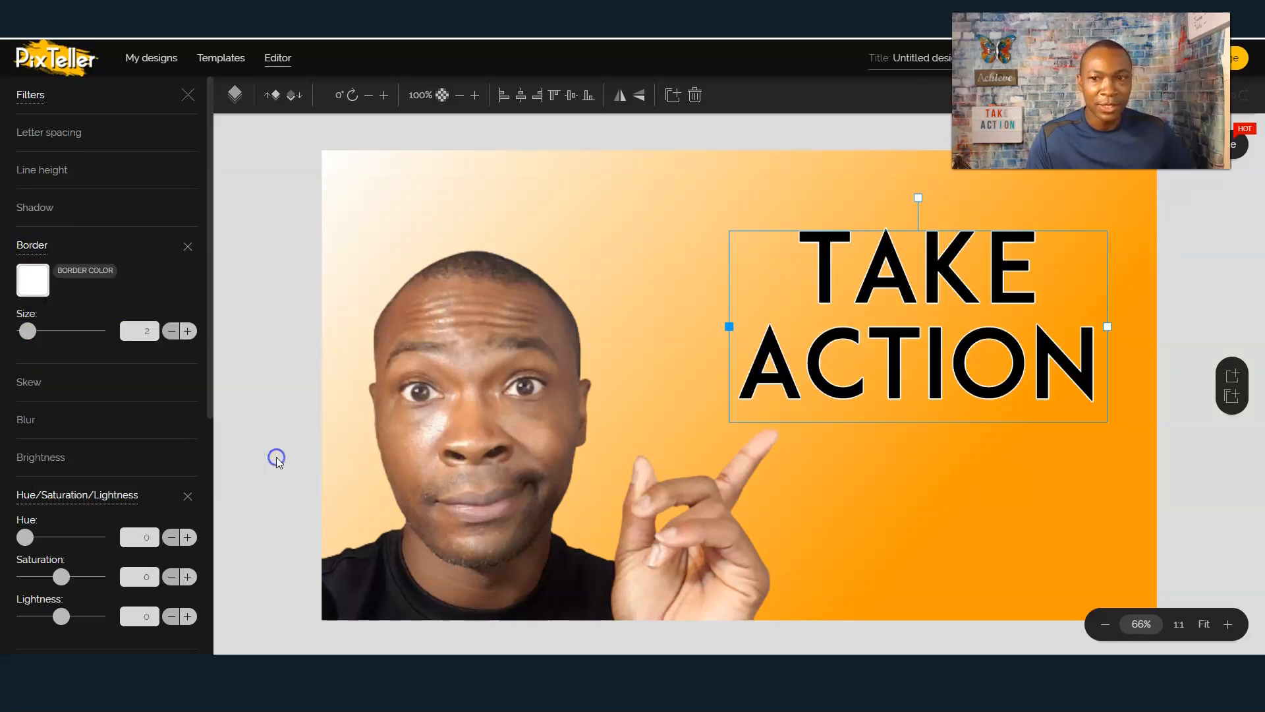
Step: Thicken the white border around the "Take Action" text into a bold outline
left_click(187, 331)
left_click(187, 331)
left_click(187, 331)
left_click(187, 331)
left_click(187, 330)
left_click(187, 331)
left_click(187, 331)
left_click(187, 331)
left_click(187, 331)
left_click(187, 331)
left_click(187, 330)
left_click(187, 331)
left_click(187, 331)
Step: Set the border colour of the cut-out photo to white (#FFFFFF)
left_click(468, 352)
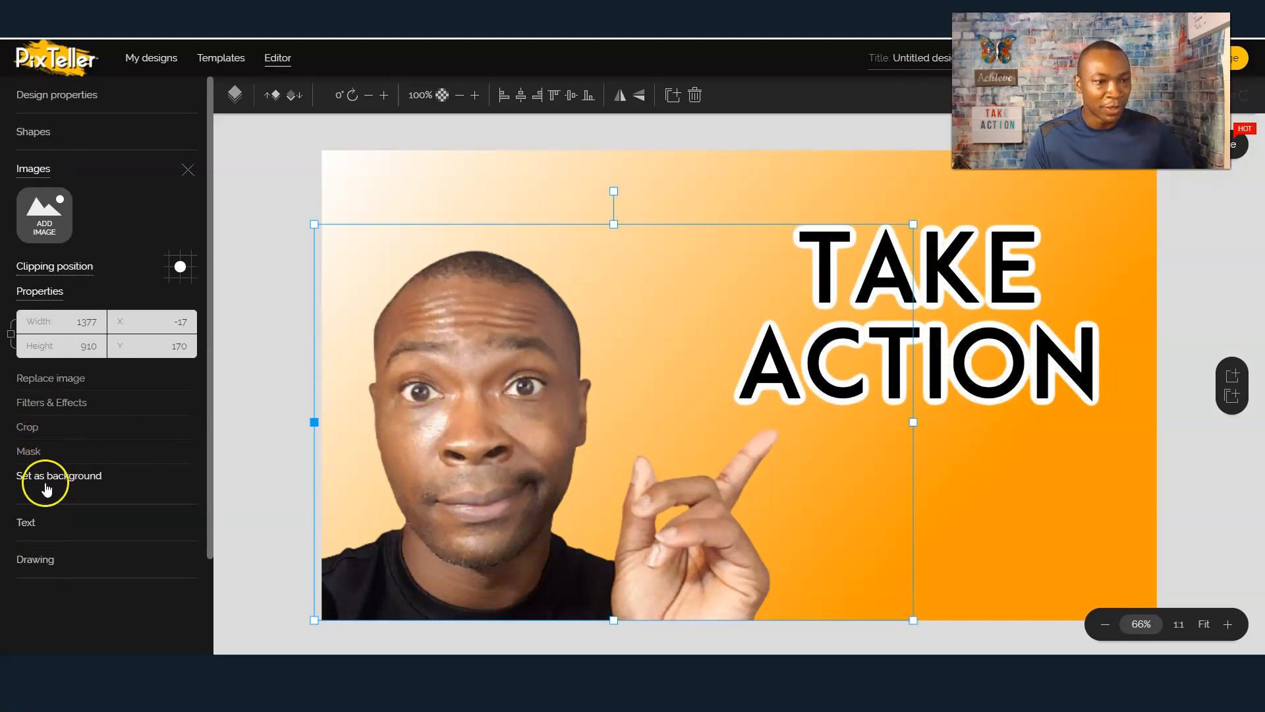
left_click(48, 402)
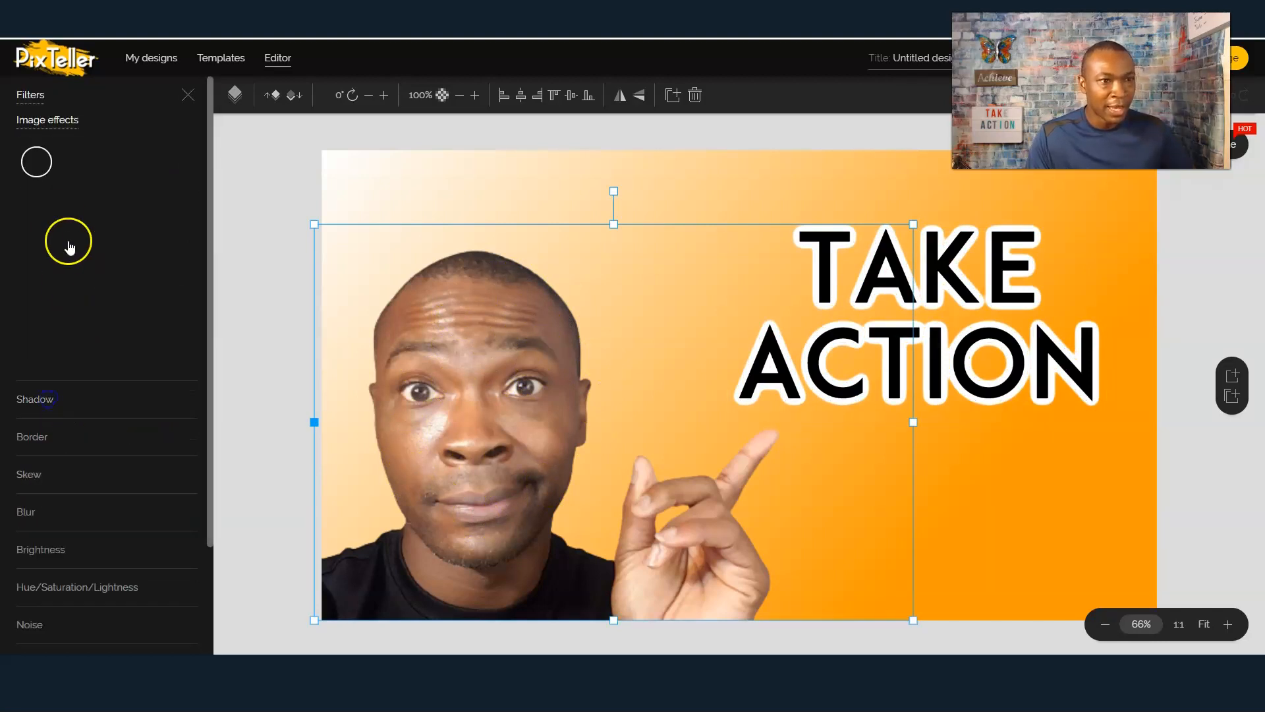
left_click(48, 438)
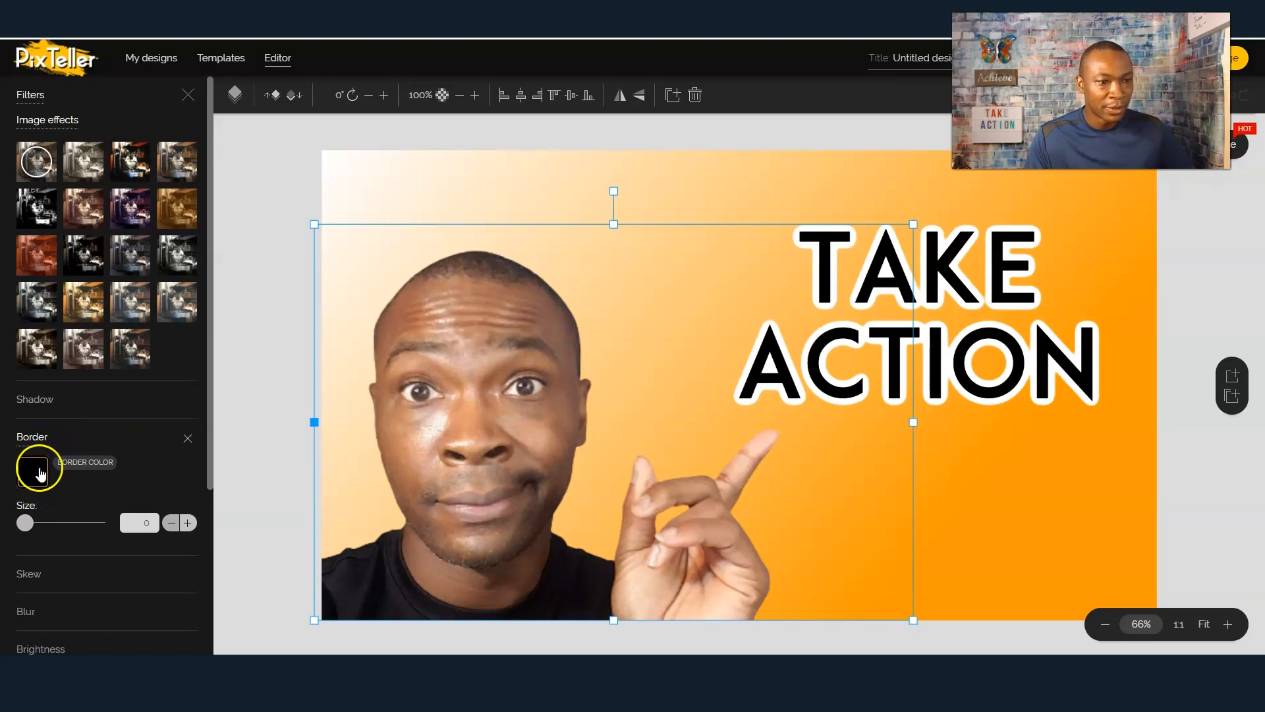
left_click(38, 471)
left_click(61, 585)
left_click(292, 633)
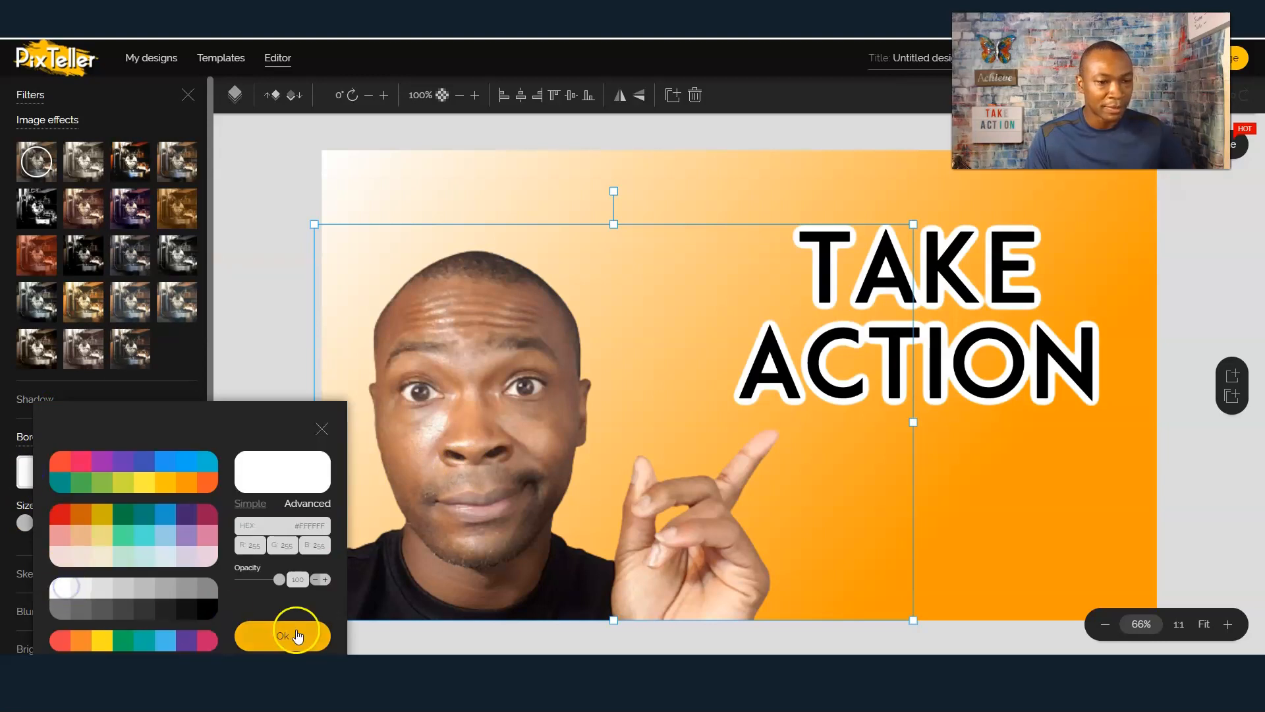
Step: Increase the photo's white border size to 14 and deselect the photo
left_click(186, 523)
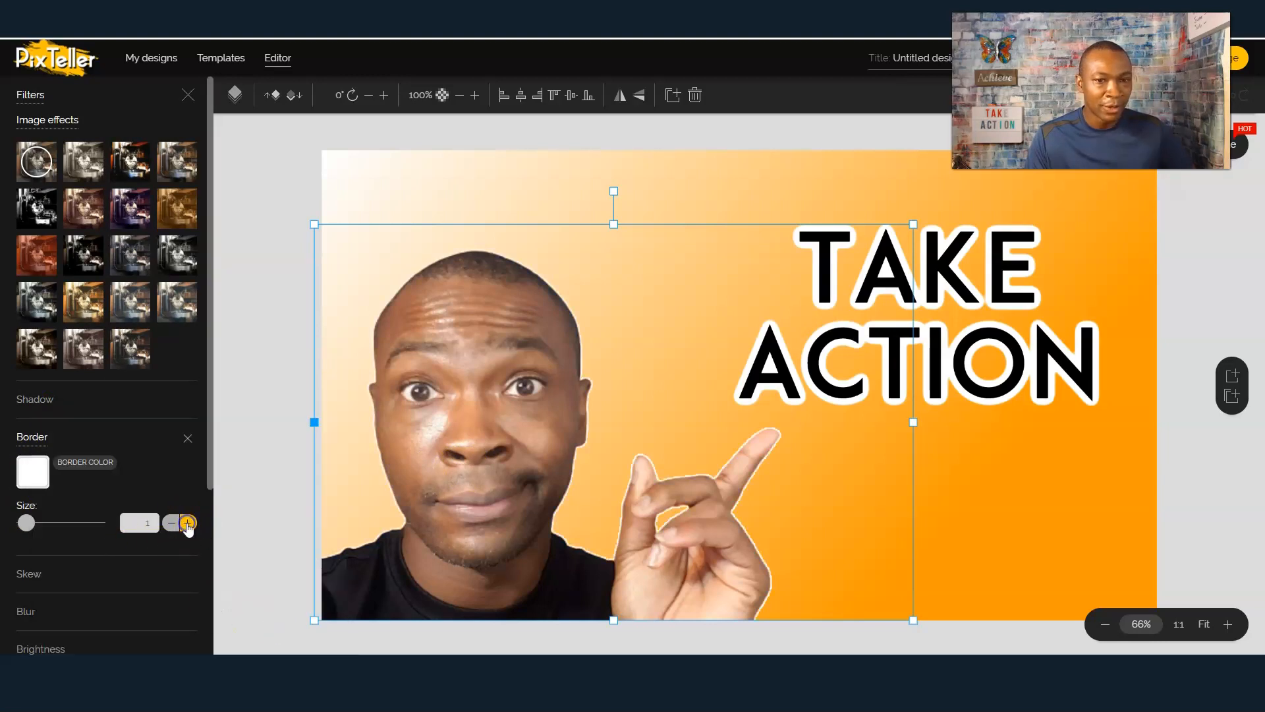
left_click(187, 524)
left_click(187, 523)
left_click(188, 523)
left_click(187, 522)
left_click(187, 523)
left_click(187, 523)
left_click(187, 523)
left_click(187, 522)
left_click(187, 523)
left_click(188, 523)
left_click(187, 523)
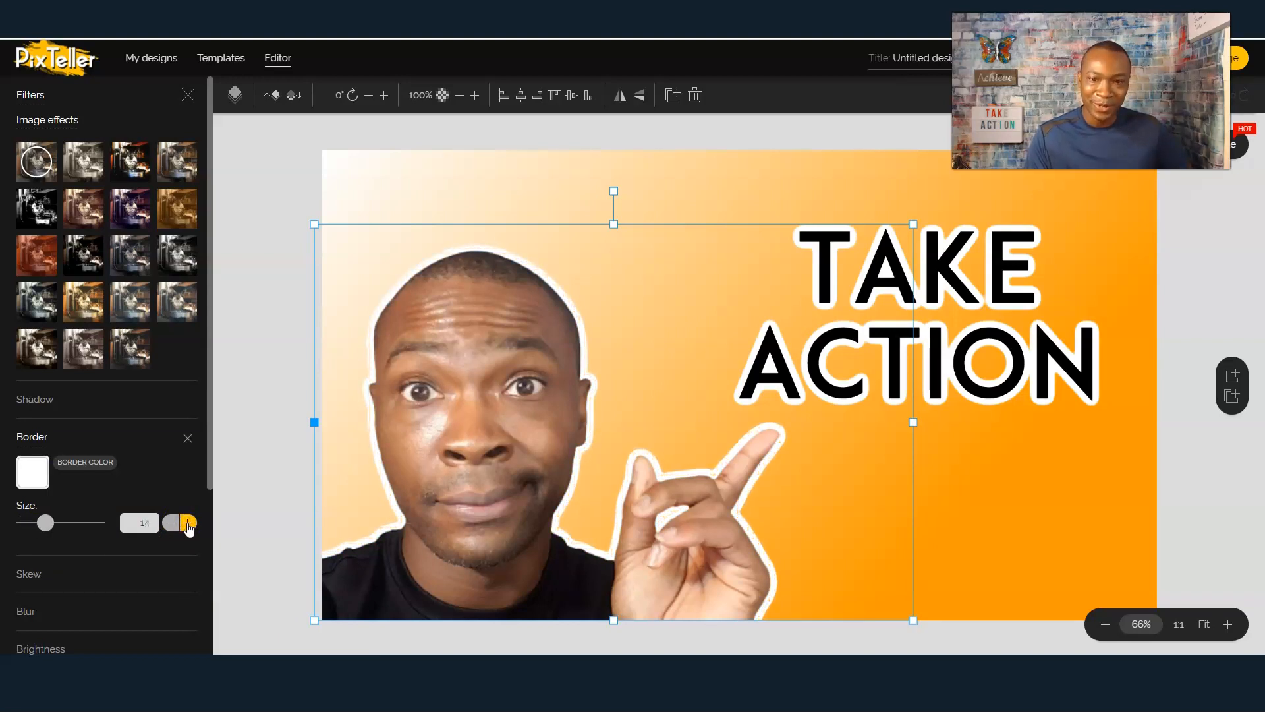
left_click(248, 402)
Step: Set the "Take Action" text size to 250 and refit its box to about 979 wide at X 831, Y 90
left_click(984, 294)
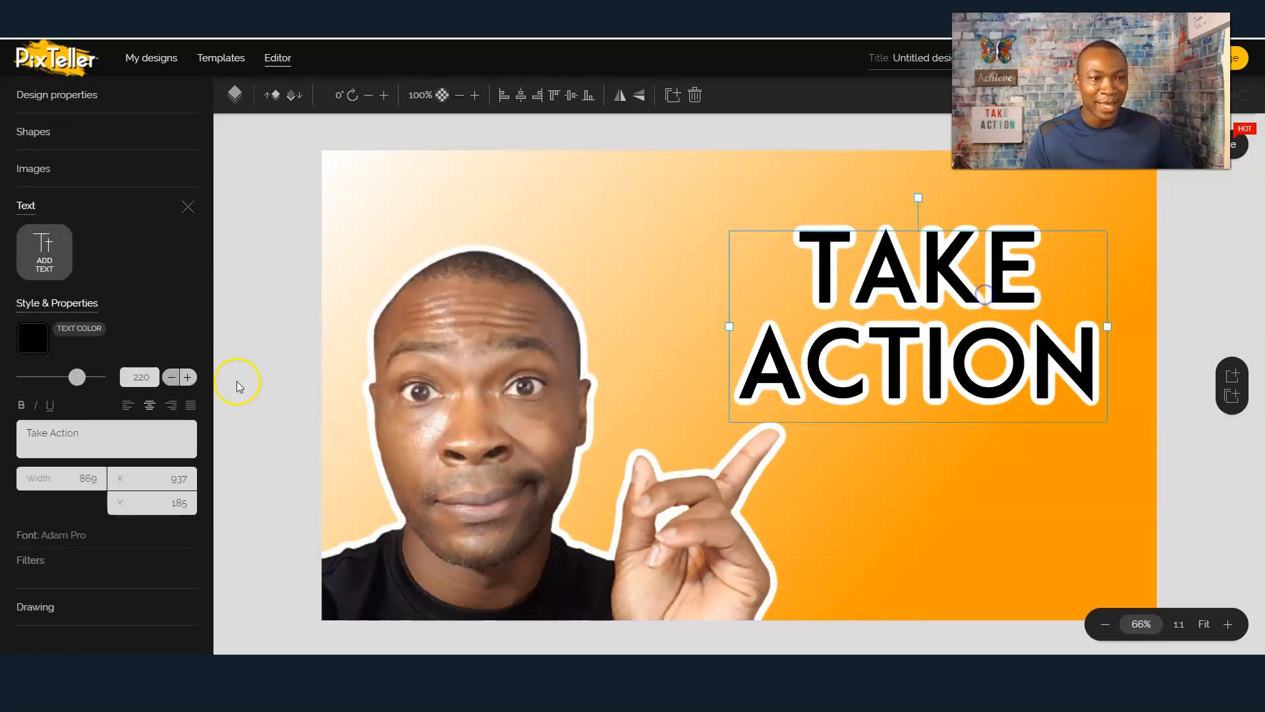
double_click(135, 377)
type("250")
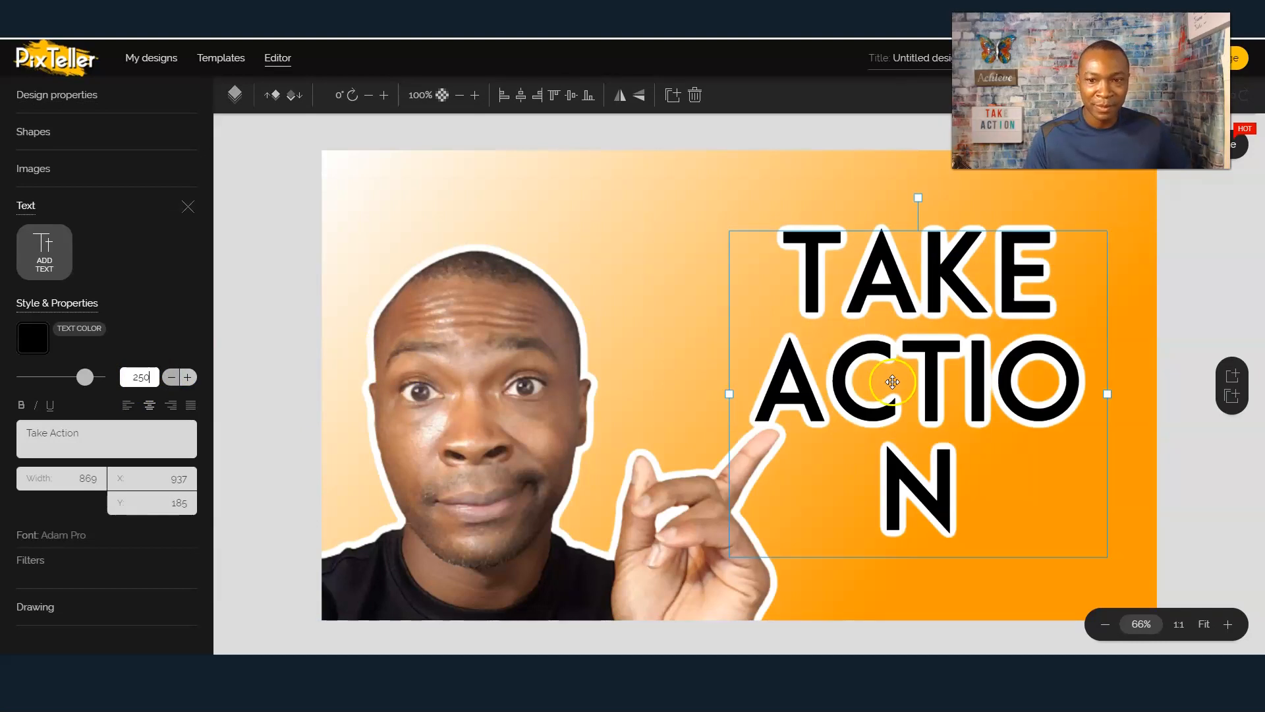
left_click_drag(729, 394, 682, 393)
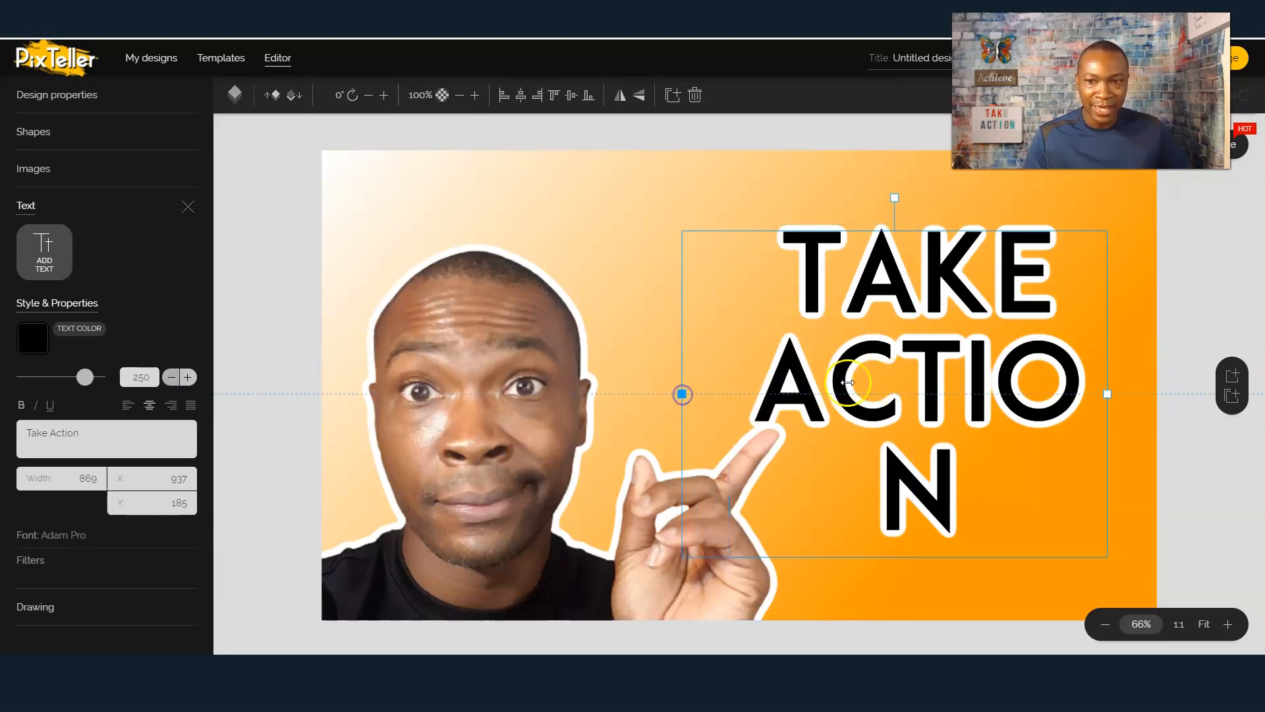
left_click_drag(902, 362, 935, 299)
Step: Try underline and italic styling on the "Take Action" text and nudge it up to about Y 75
left_click(52, 406)
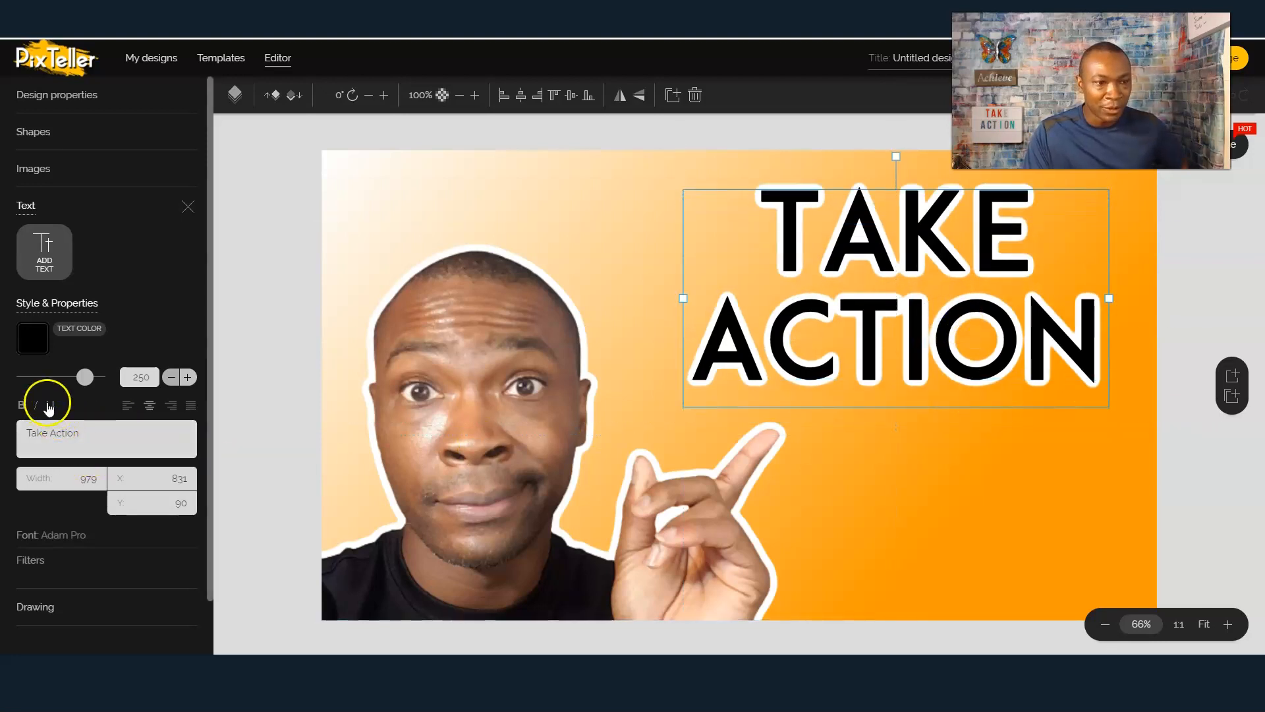
left_click(53, 407)
left_click(37, 407)
left_click_drag(906, 295, 906, 288)
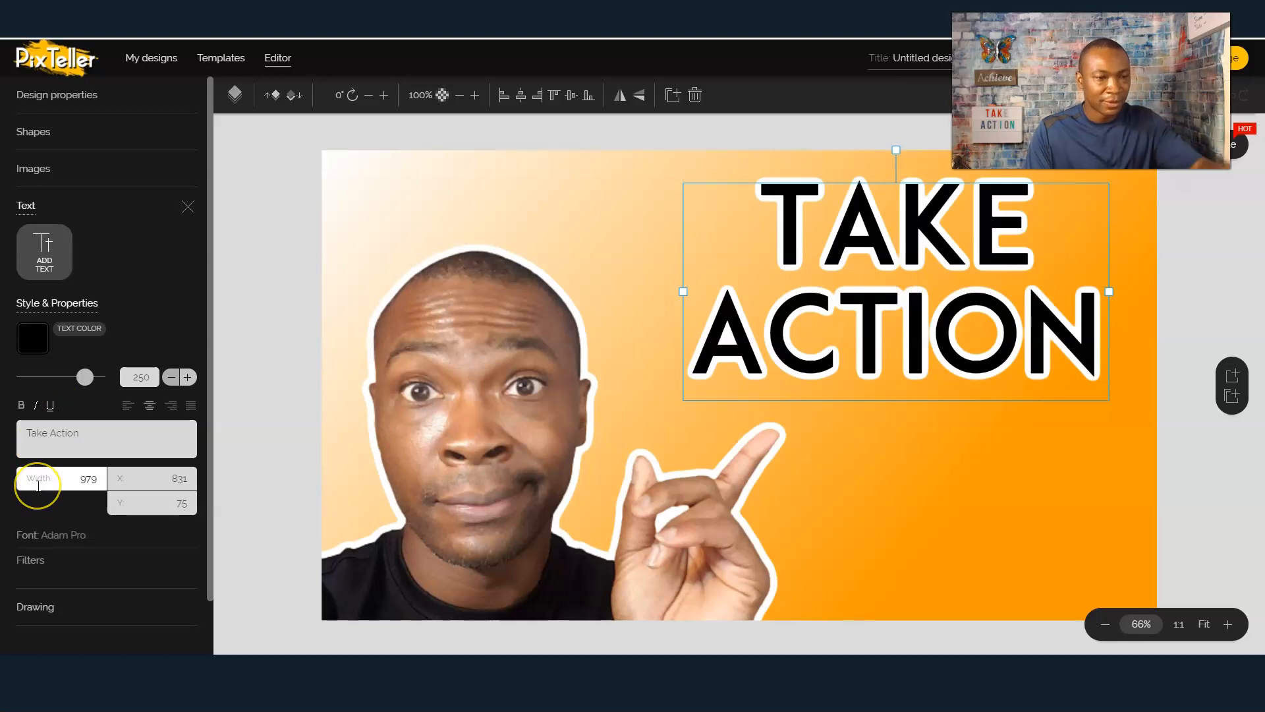
left_click(88, 476)
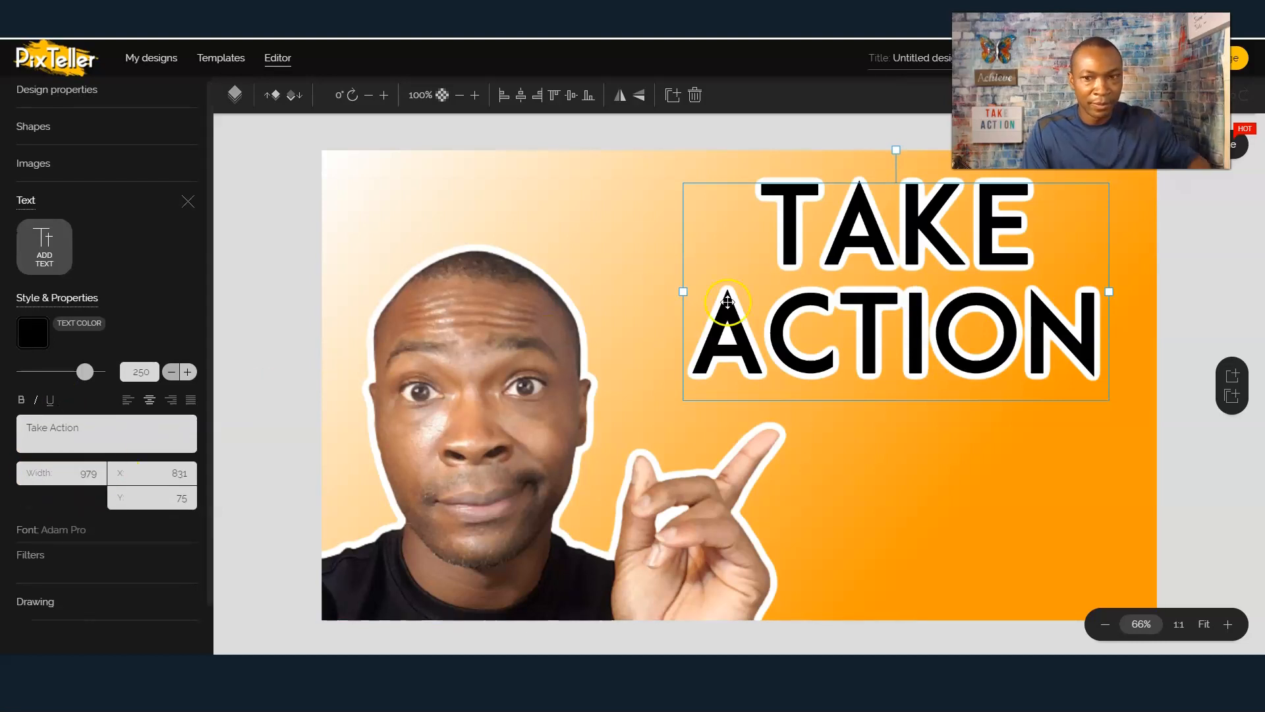
Step: Make the "Take Action" text bold at size 260, in a box about 1058 wide at about X 764, Y 105
double_click(140, 371)
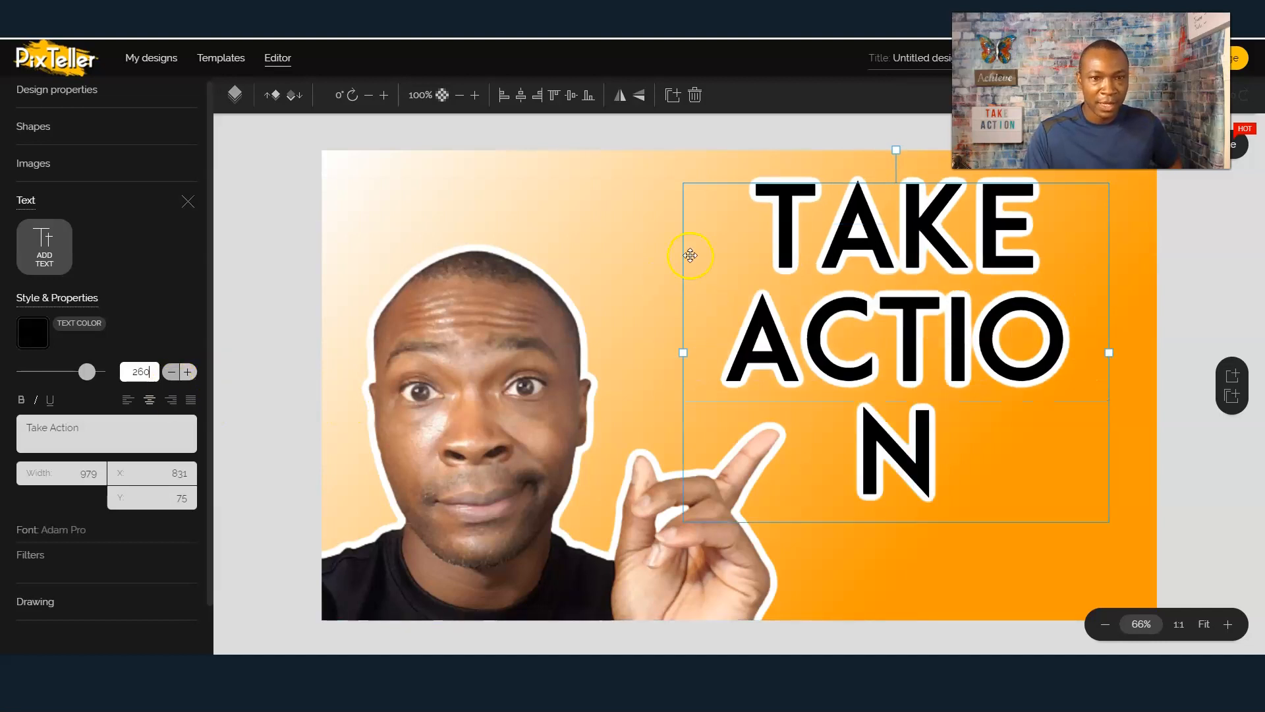
left_click_drag(681, 354, 649, 355)
left_click_drag(894, 322, 899, 335)
left_click(177, 447)
left_click(21, 399)
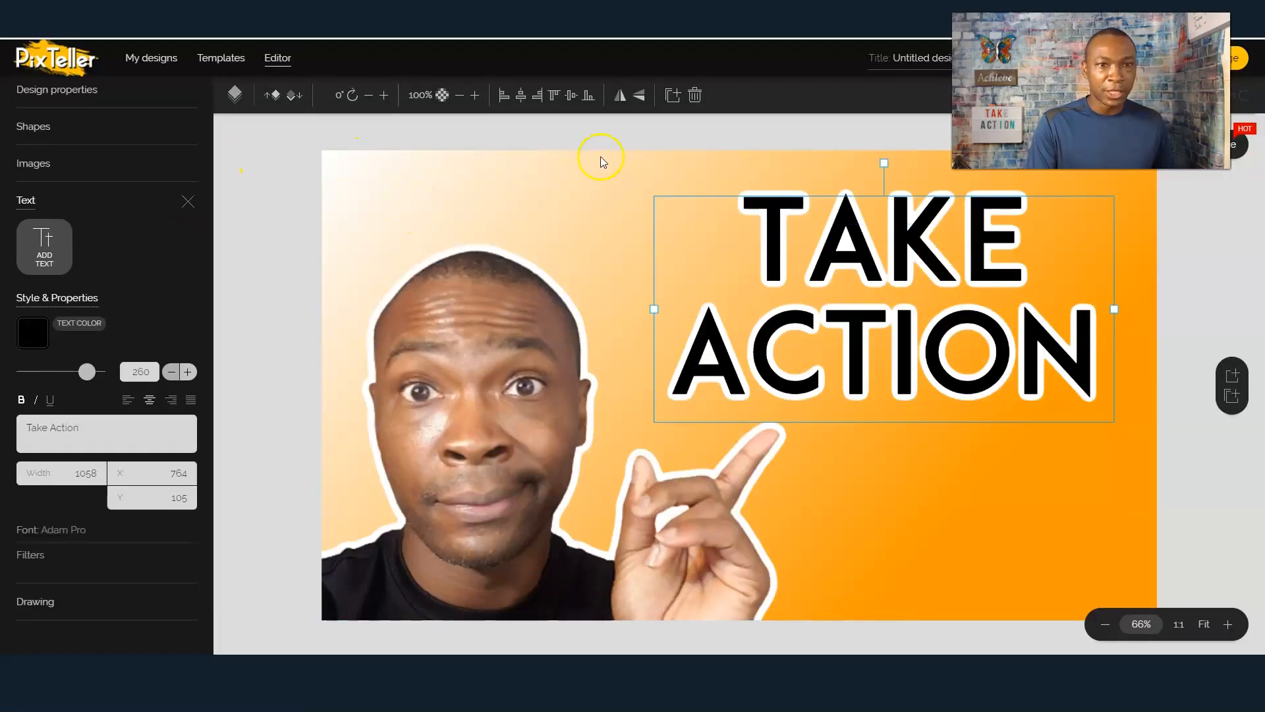
Step: Try blue #1896CB and pale yellow #EBDD7F as the background gradient's end colour, as well as a solid orange background
left_click(599, 159)
left_click(26, 128)
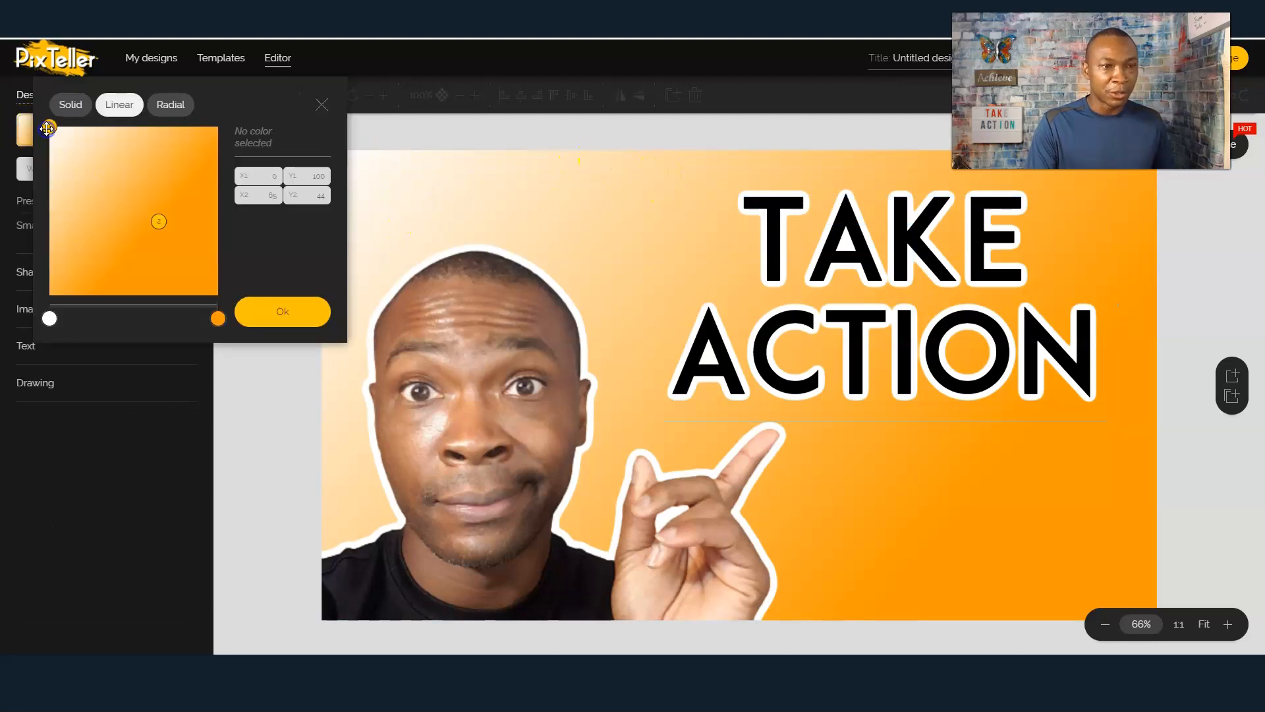
left_click(218, 319)
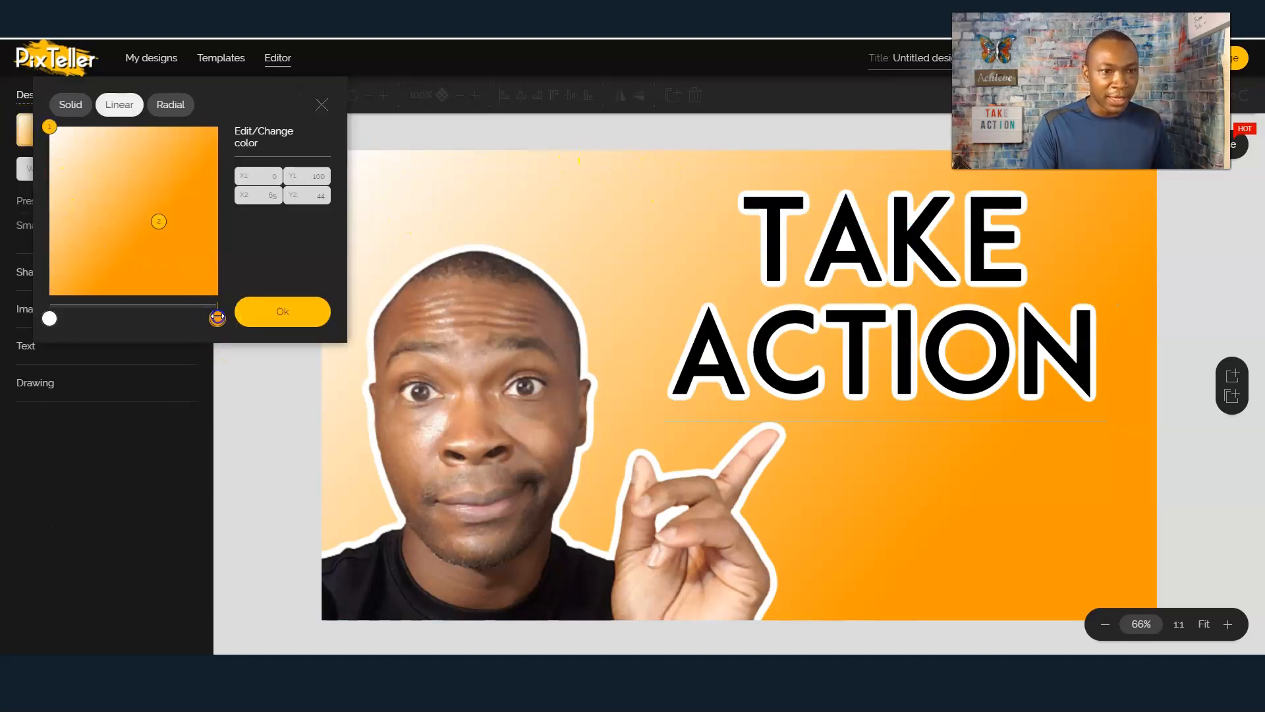
left_click(249, 132)
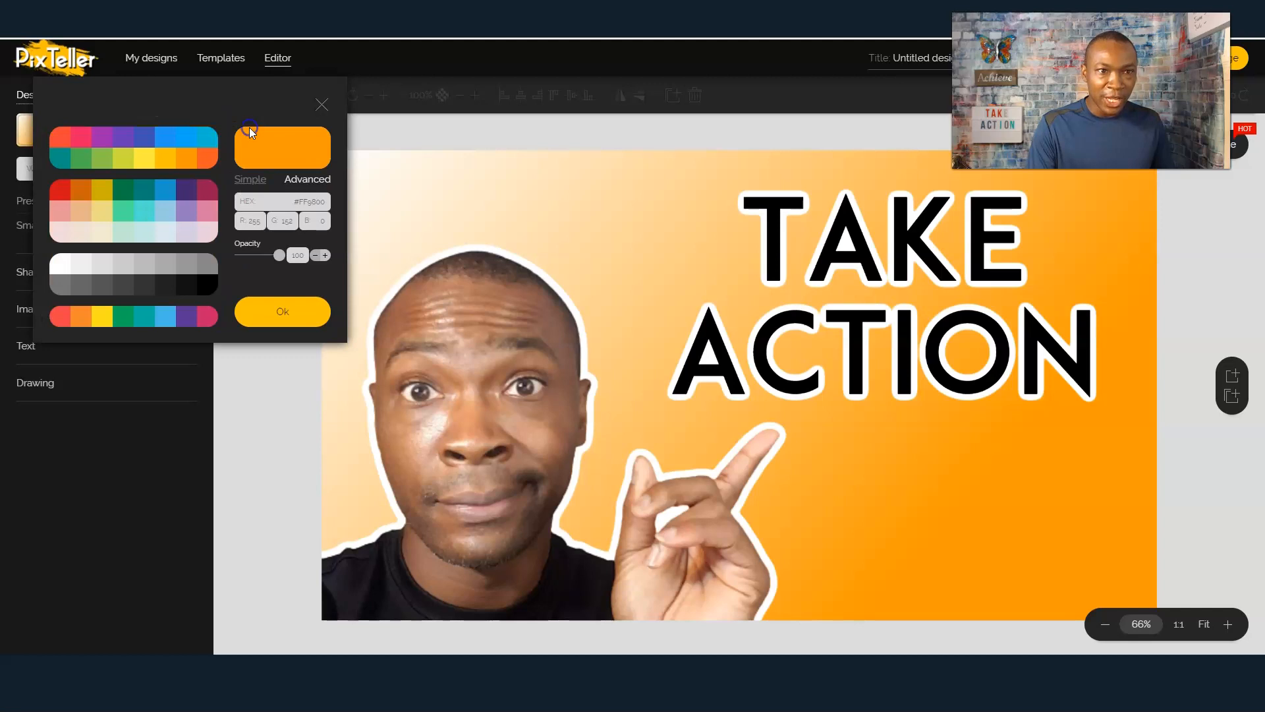
left_click(163, 191)
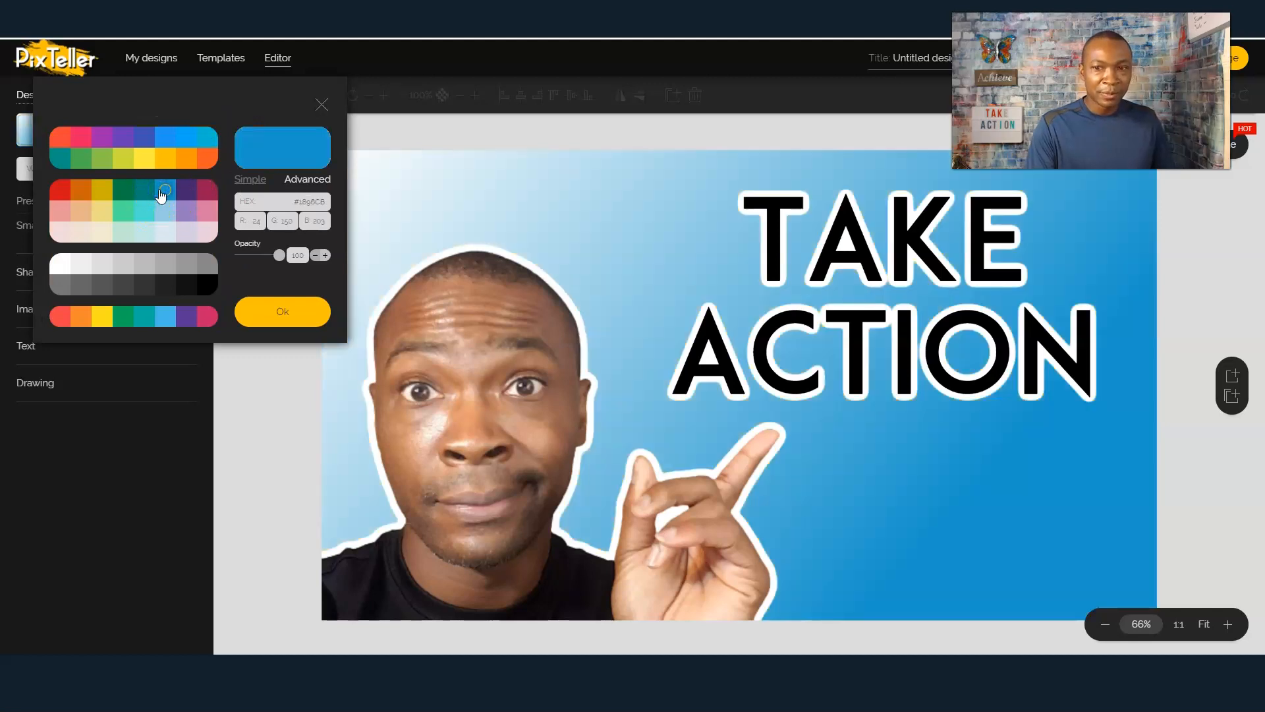
left_click(103, 210)
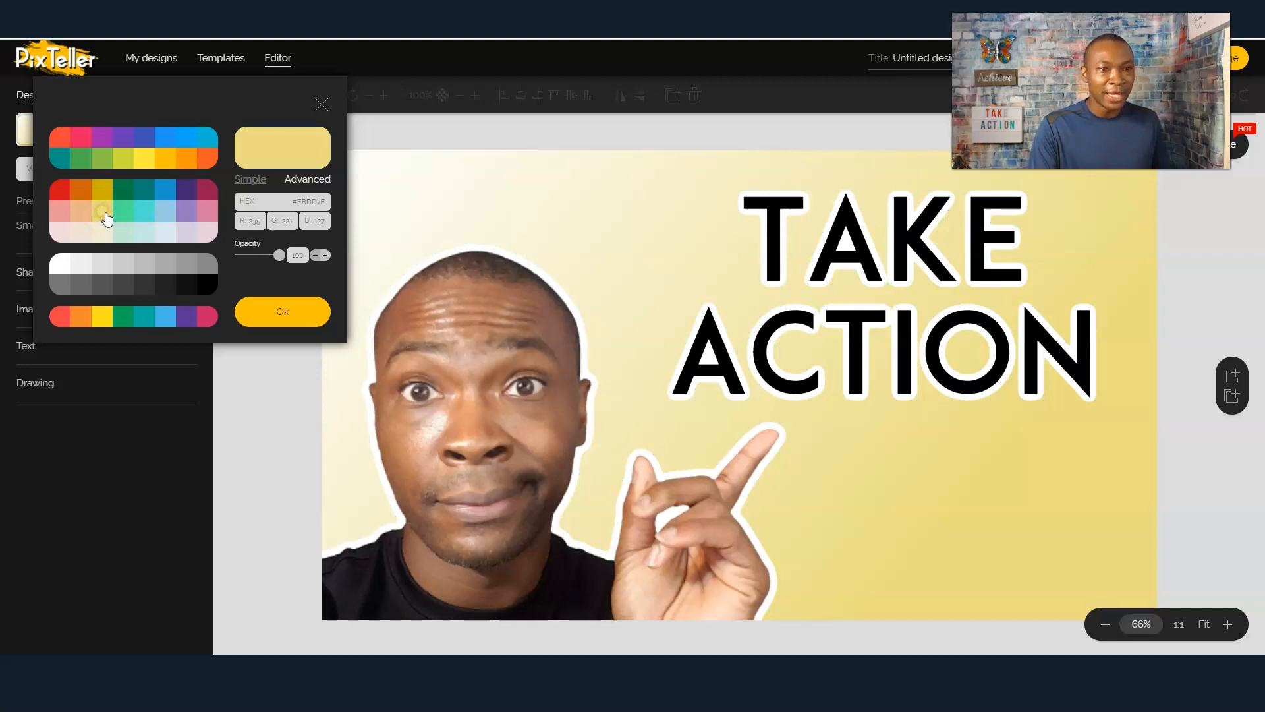
left_click(282, 314)
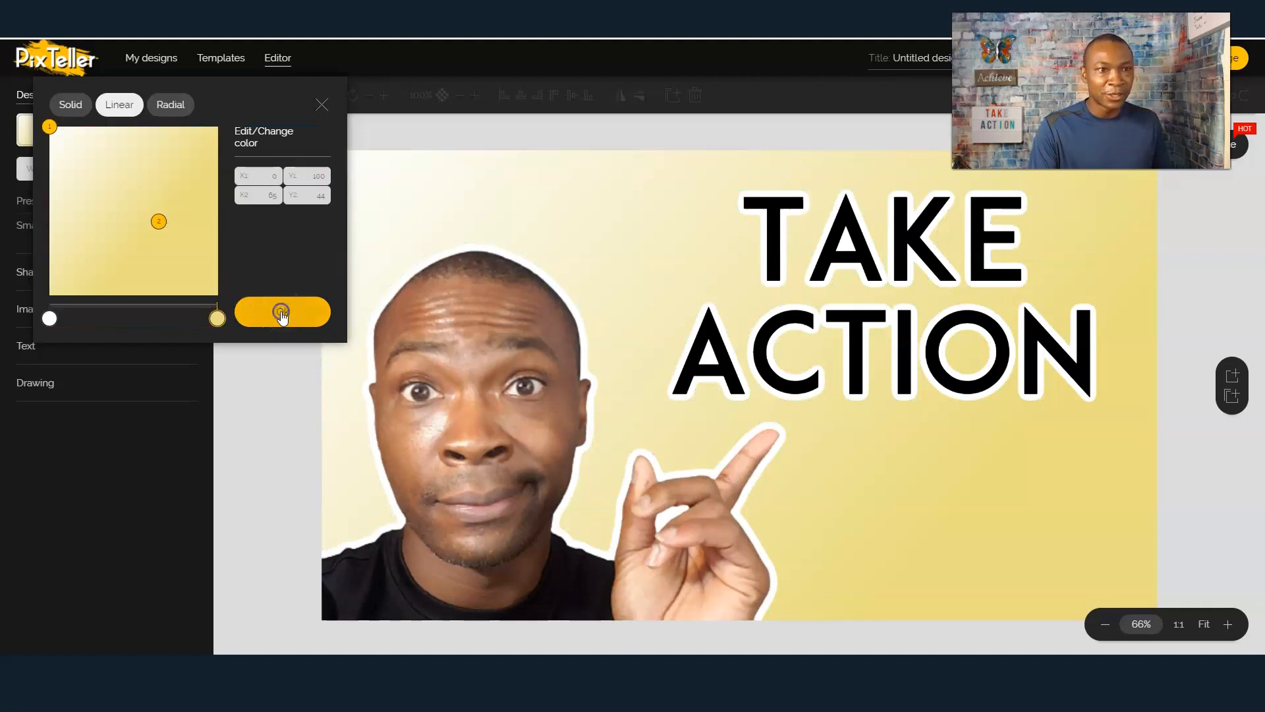
left_click(66, 105)
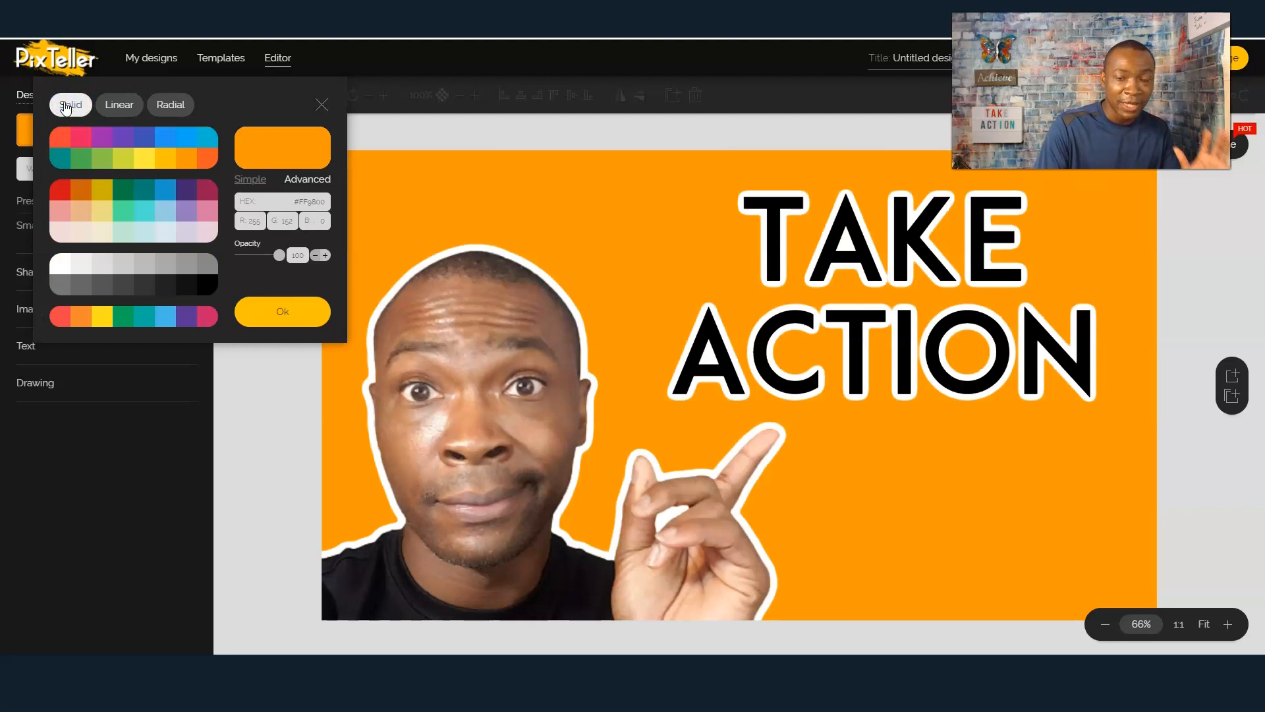
left_click(117, 107)
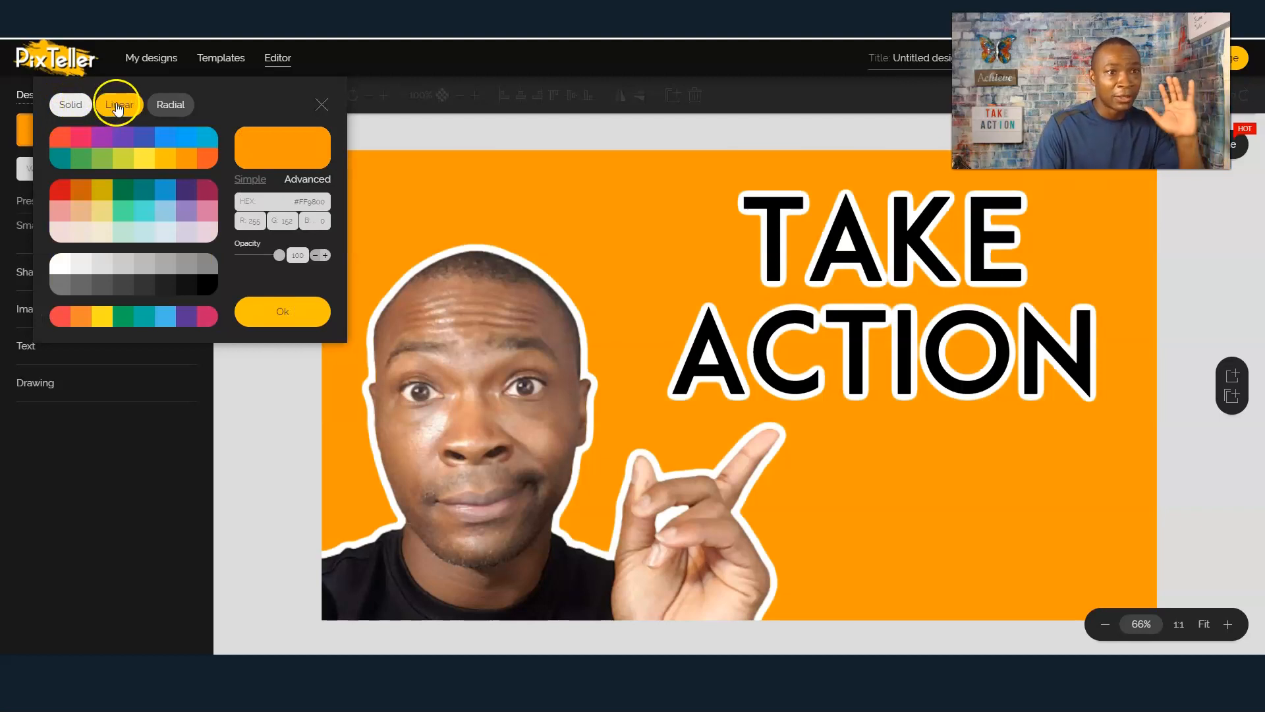
Step: Apply a radial white-to-orange background gradient centred at about X 64, Y 60, with the white area widened behind the text
left_click(171, 105)
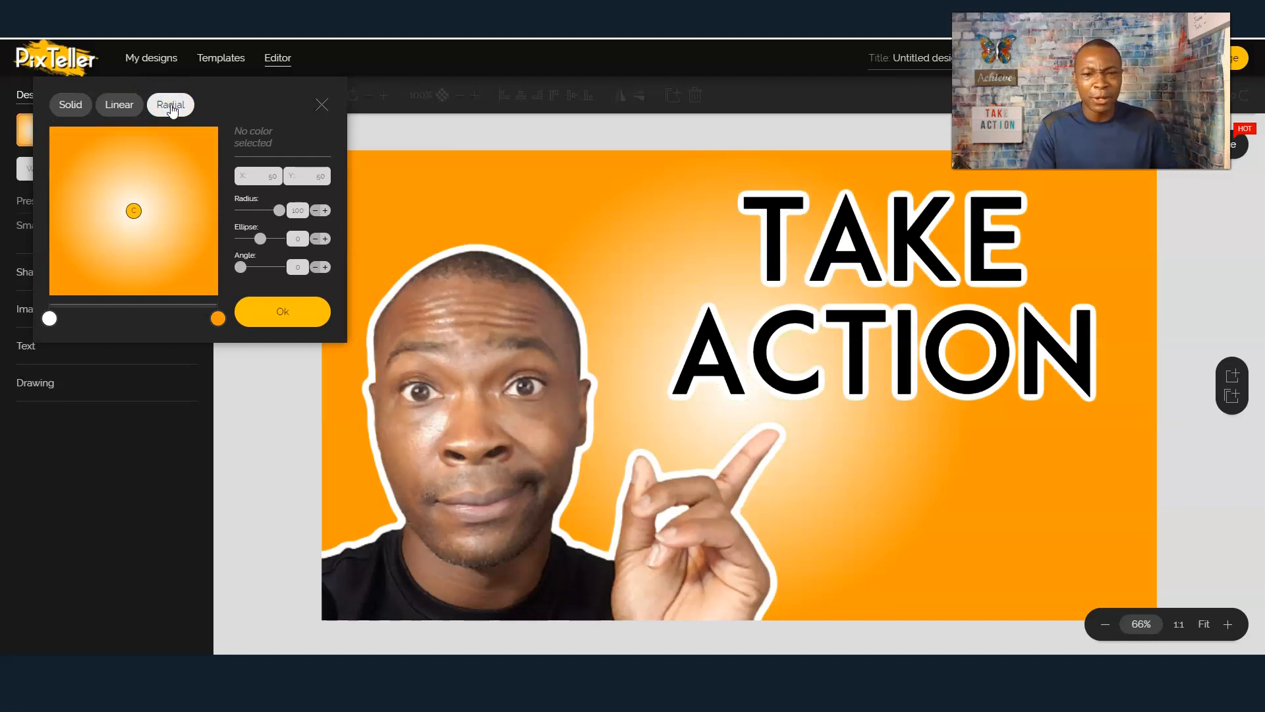
left_click_drag(134, 211, 157, 188)
left_click_drag(50, 319, 152, 317)
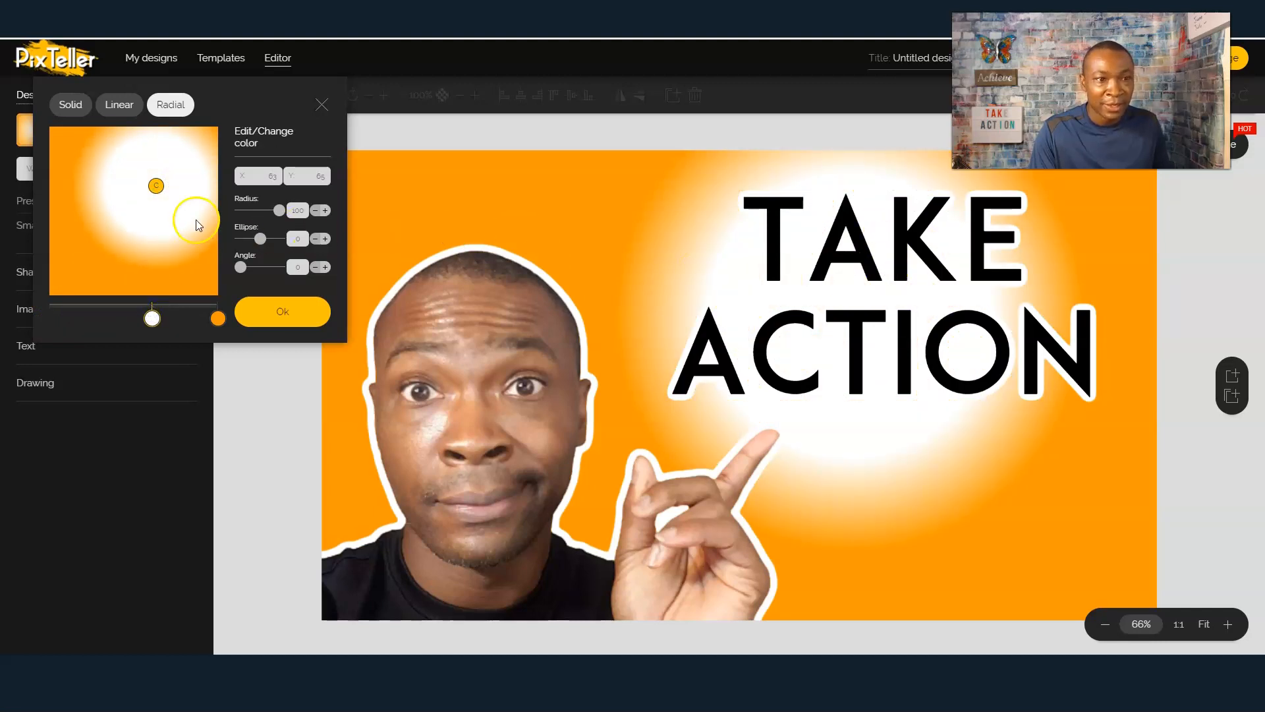
left_click_drag(156, 185, 157, 194)
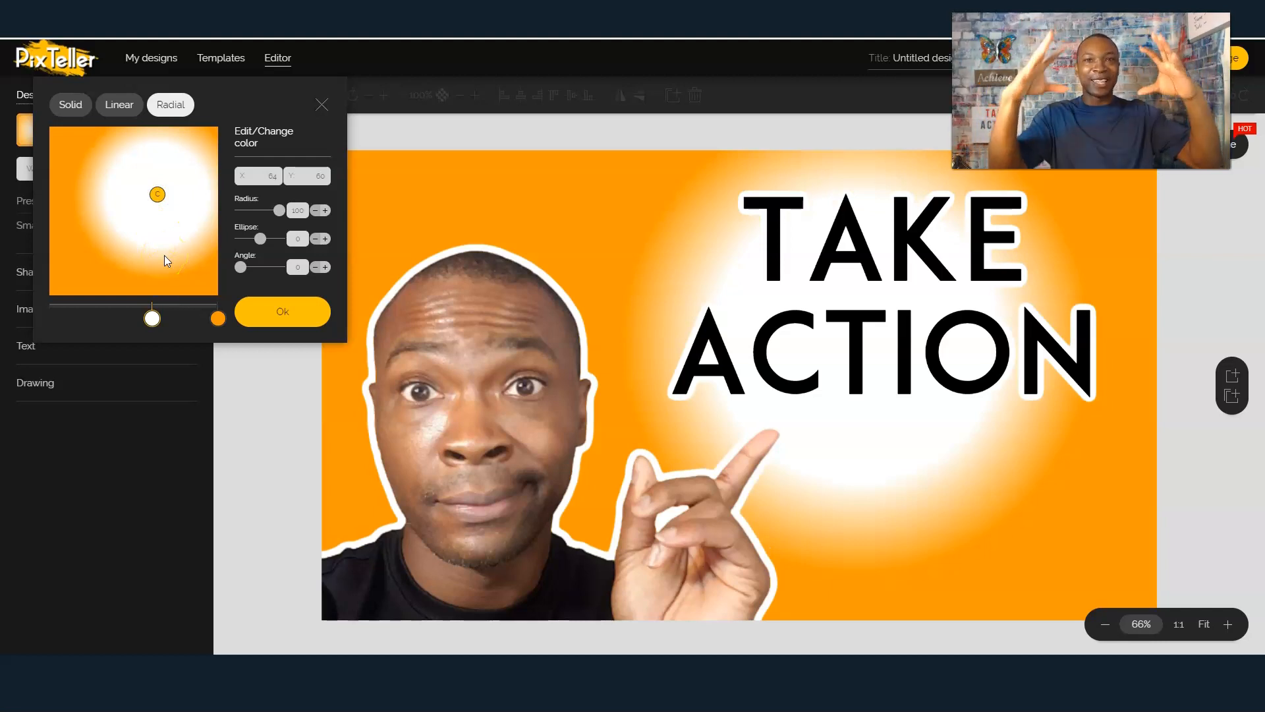
mouse_move(151, 318)
left_mouse_down()
mouse_move(133, 319)
mouse_move(162, 318)
left_mouse_up()
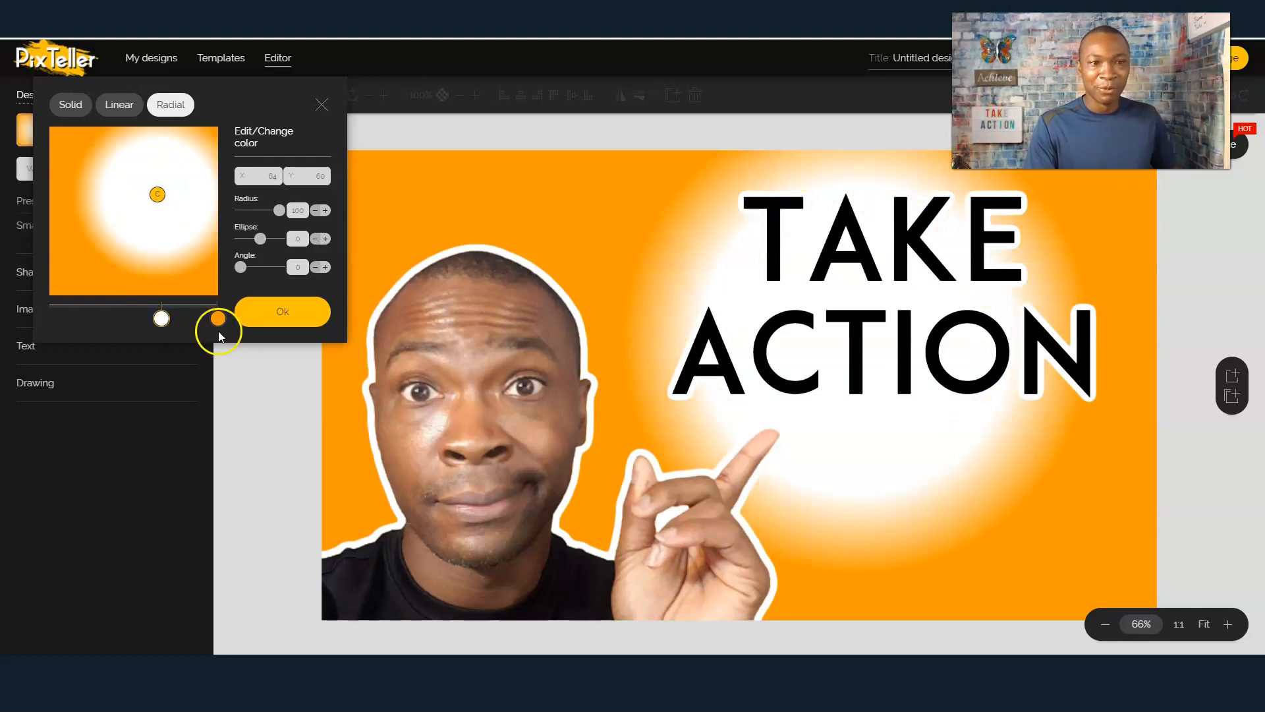
left_click(274, 316)
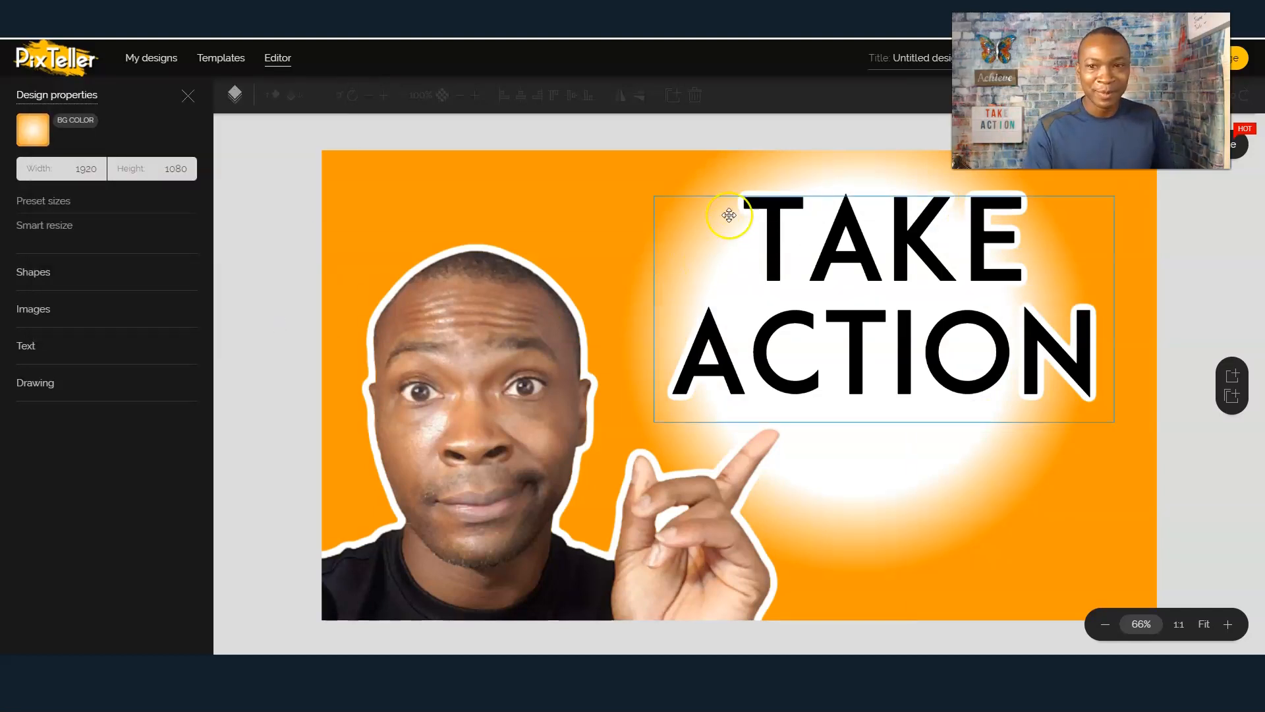
left_click(979, 291)
left_click(47, 408)
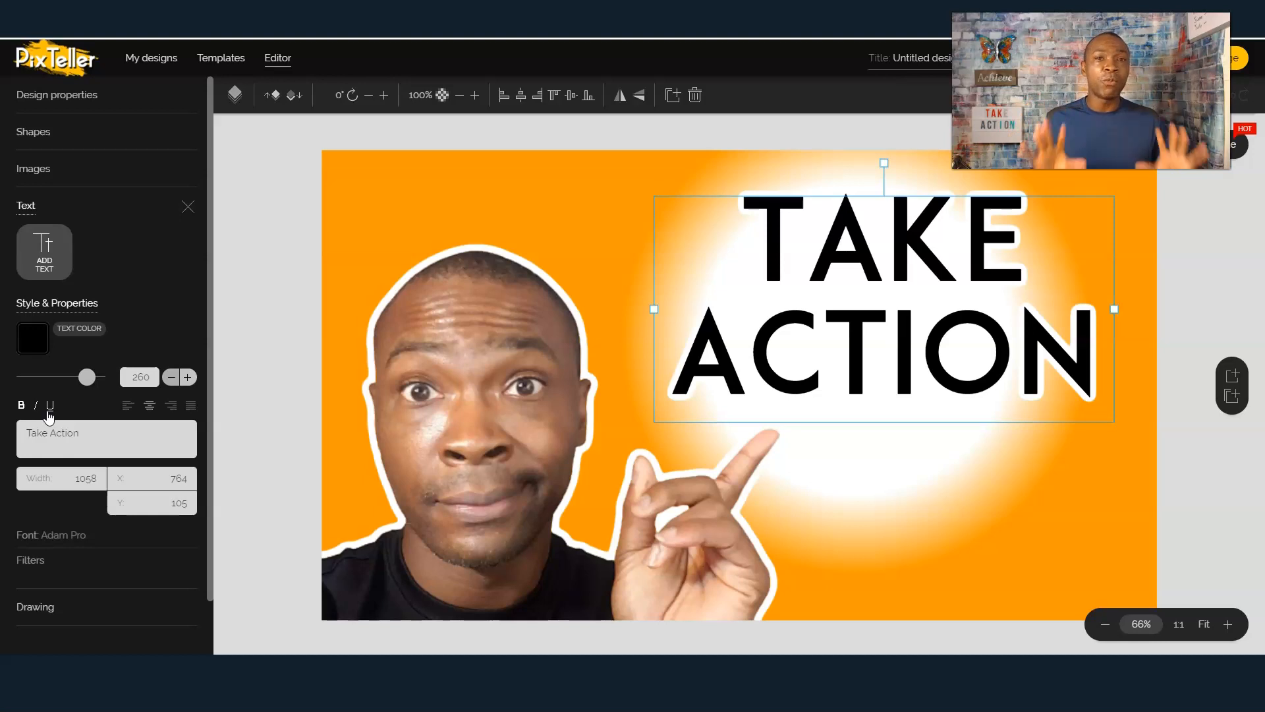
left_click(133, 436)
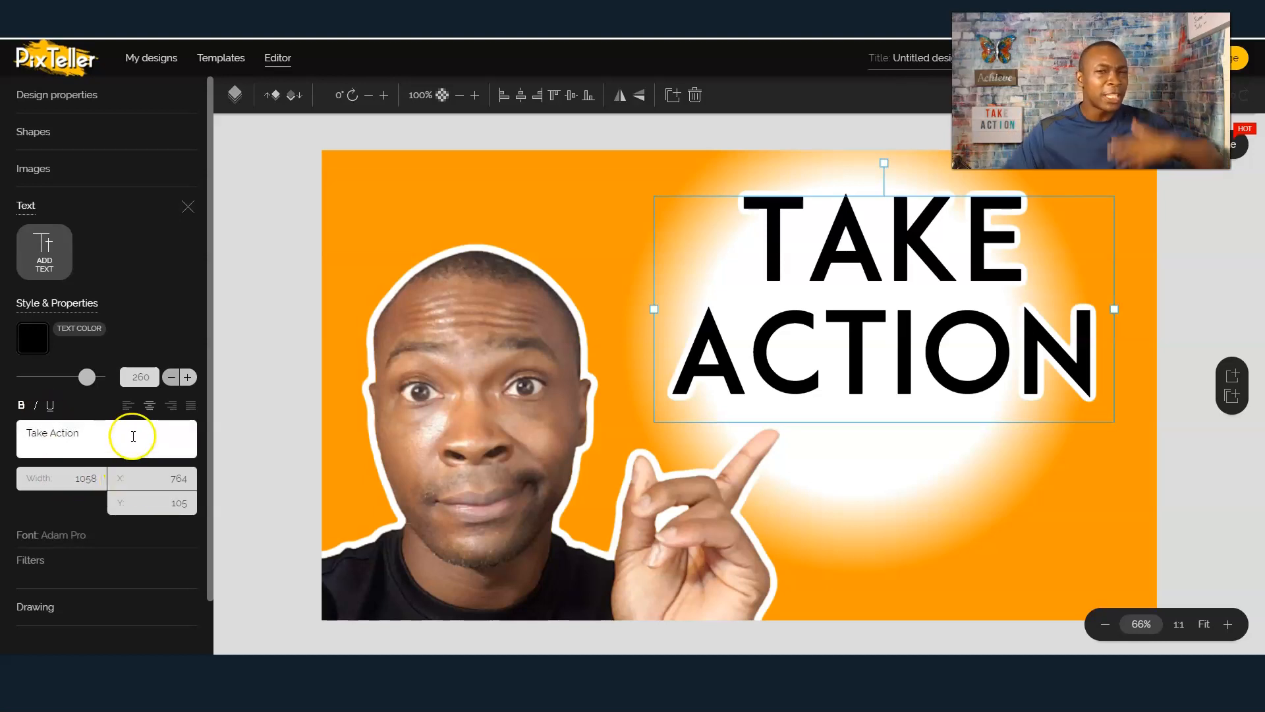